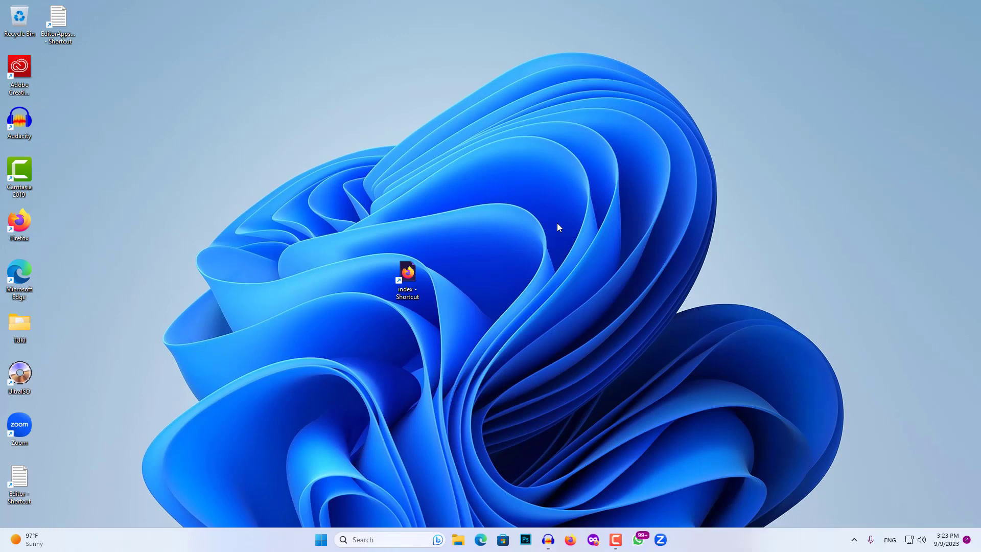
# Move the index shortcut to other spots on the desktop, and turn on Auto arrange icons for the desktop.
pyautogui.moveTo(407, 276); pyautogui.dragTo(90, 307)
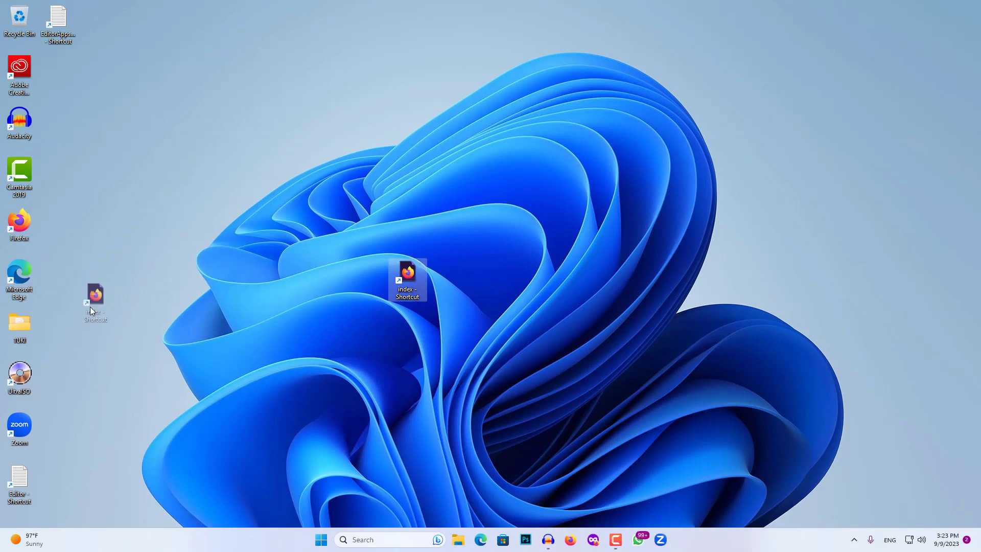
pyautogui.moveTo(129, 400); pyautogui.dragTo(134, 210)
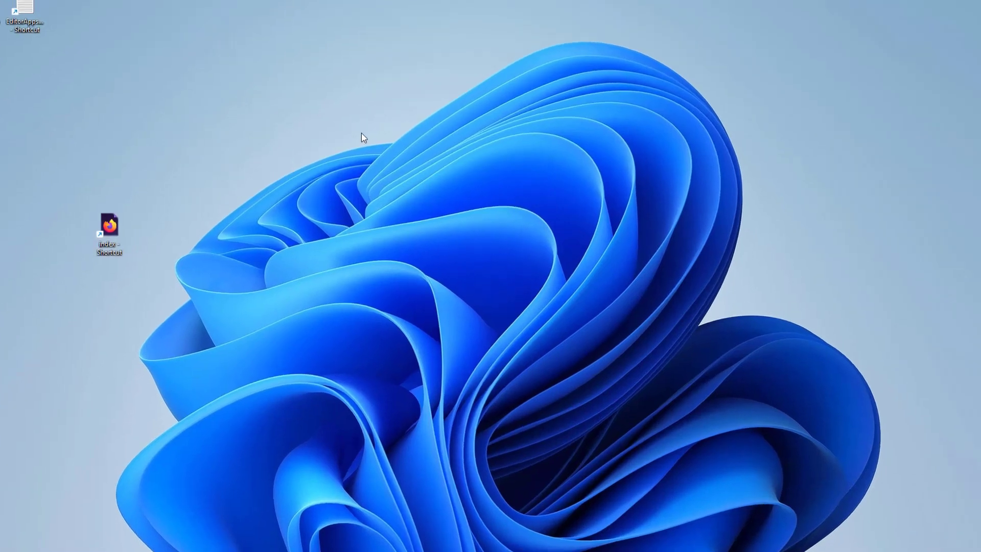
pyautogui.rightClick(369, 136)
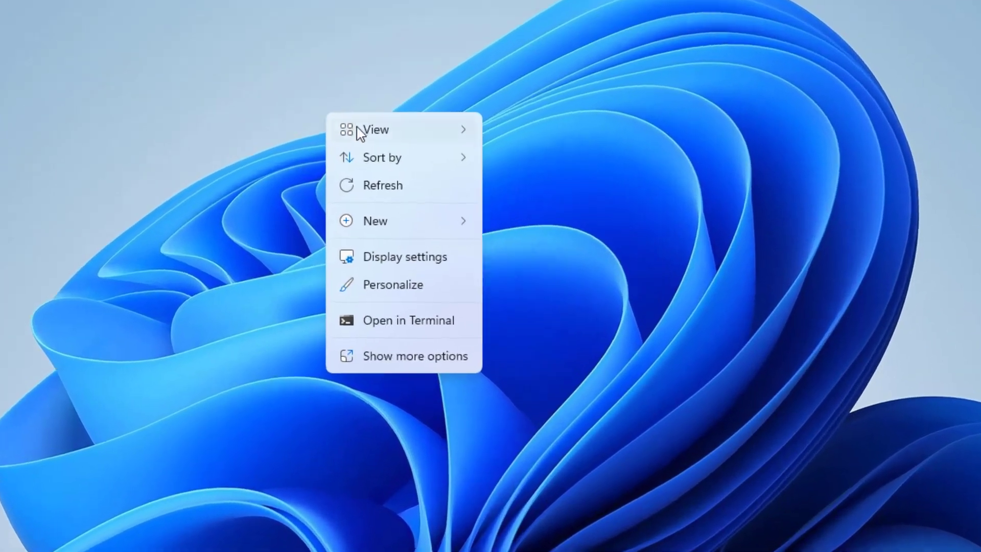
pyautogui.moveTo(398, 150)
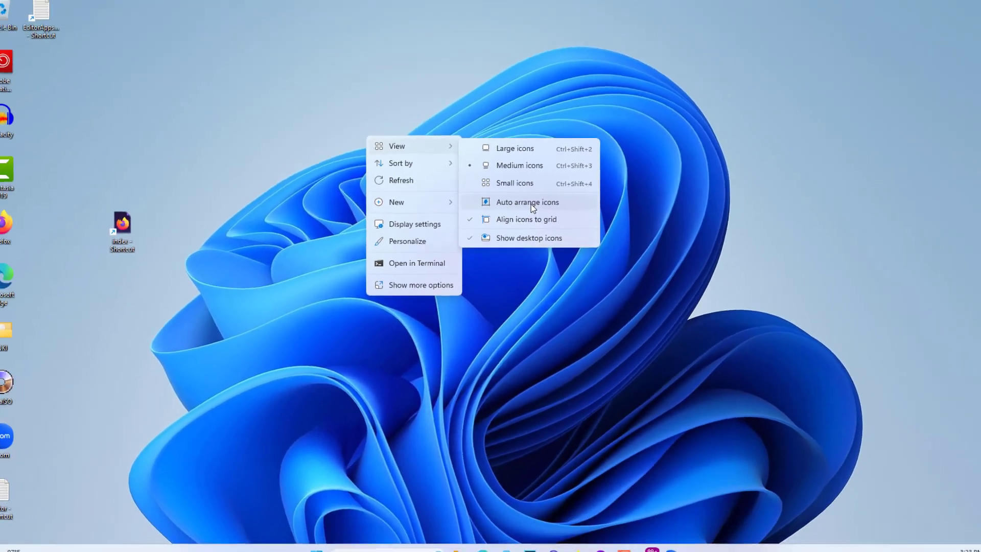
pyautogui.click(588, 225)
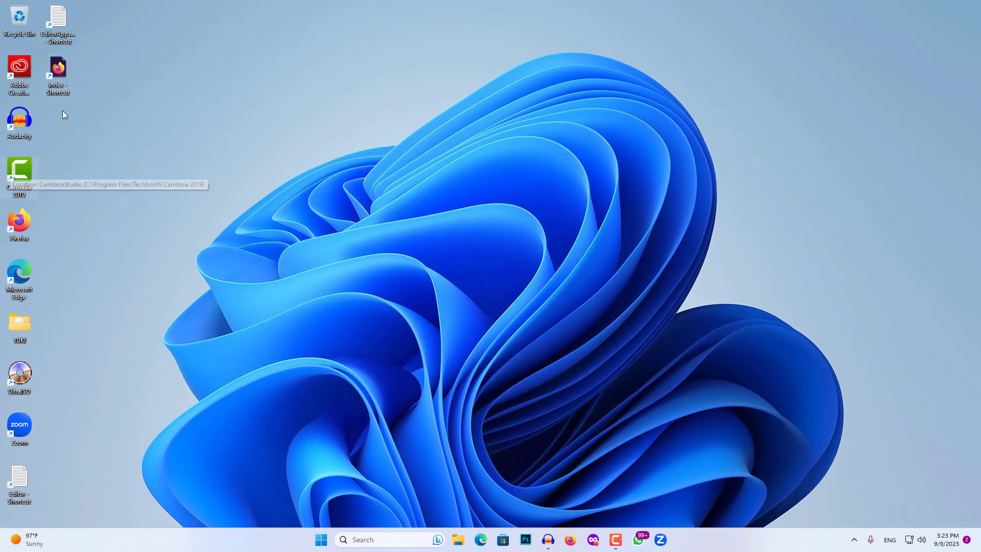
# Try to move the index and Camtasia 2019 shortcuts to the empty far side of the desktop.
pyautogui.moveTo(72, 75); pyautogui.dragTo(795, 95)
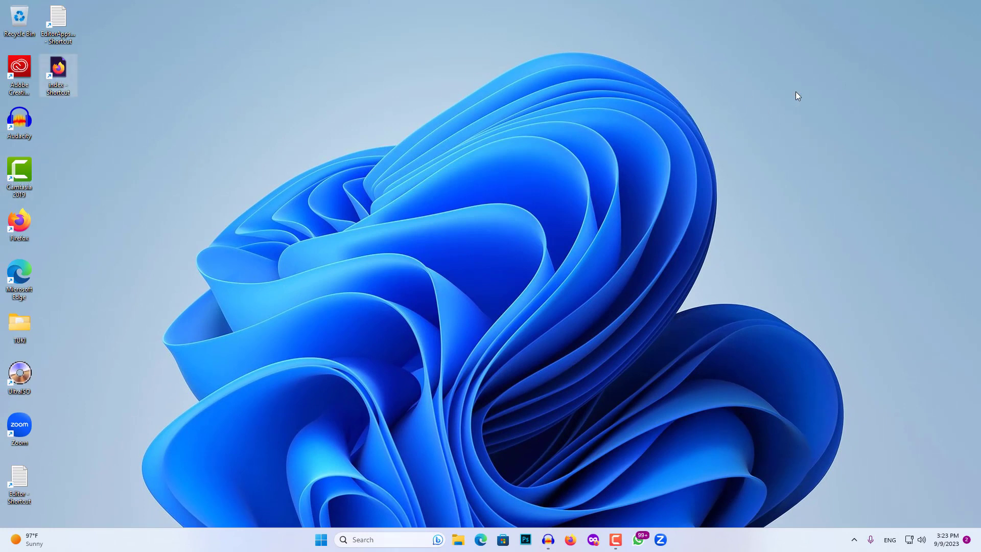
pyautogui.moveTo(20, 177); pyautogui.dragTo(974, 105)
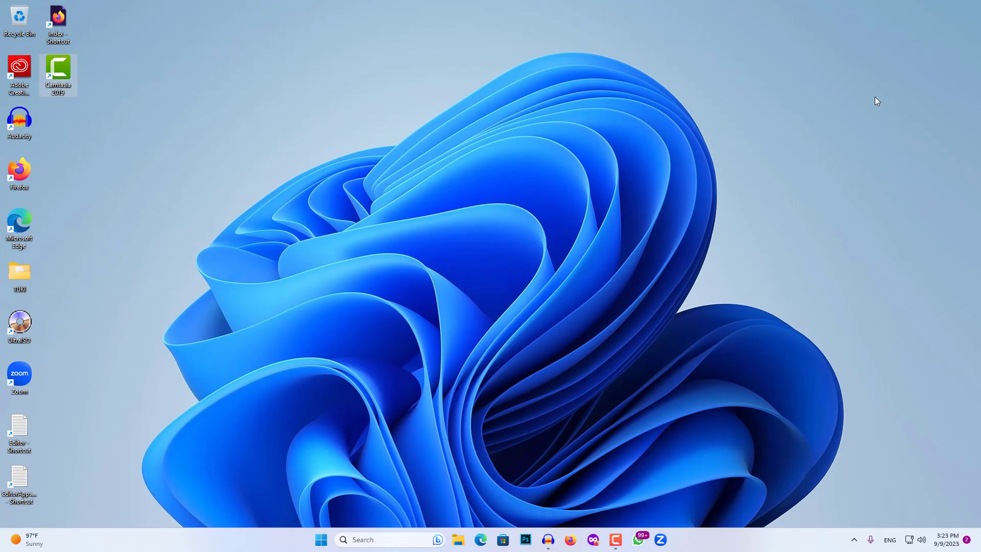
pyautogui.click(144, 188)
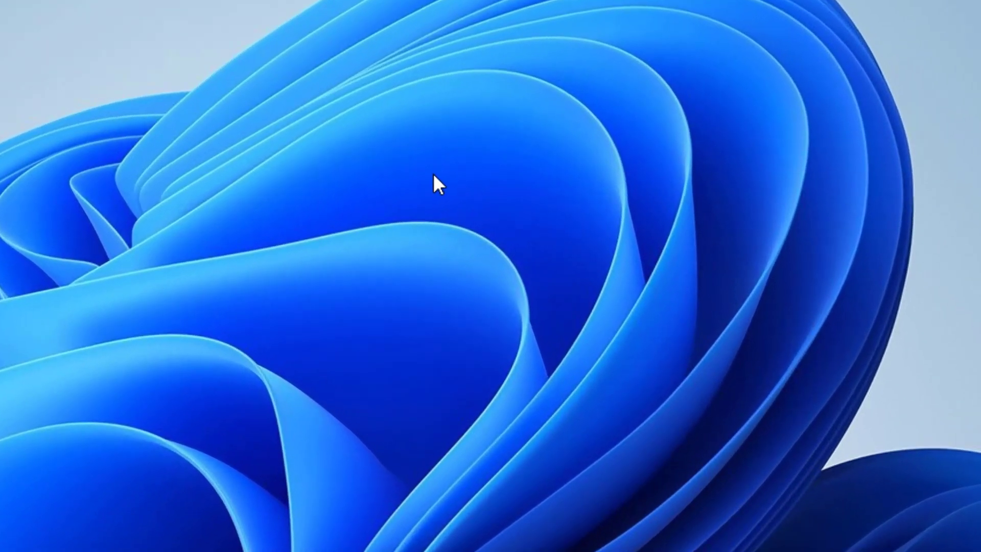
# Open the desktop's Personalization settings and go to the Background page.
pyautogui.rightClick(434, 173)
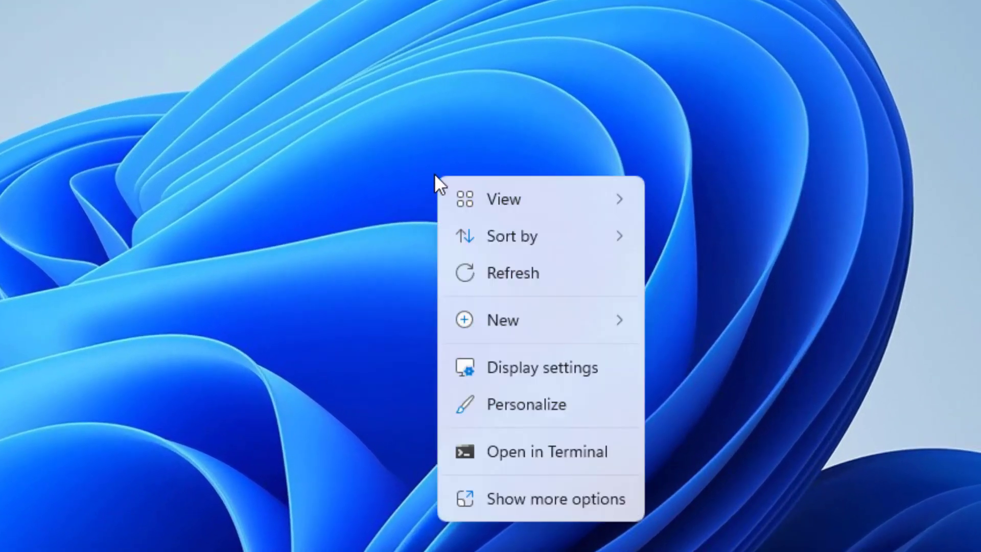
pyautogui.click(541, 405)
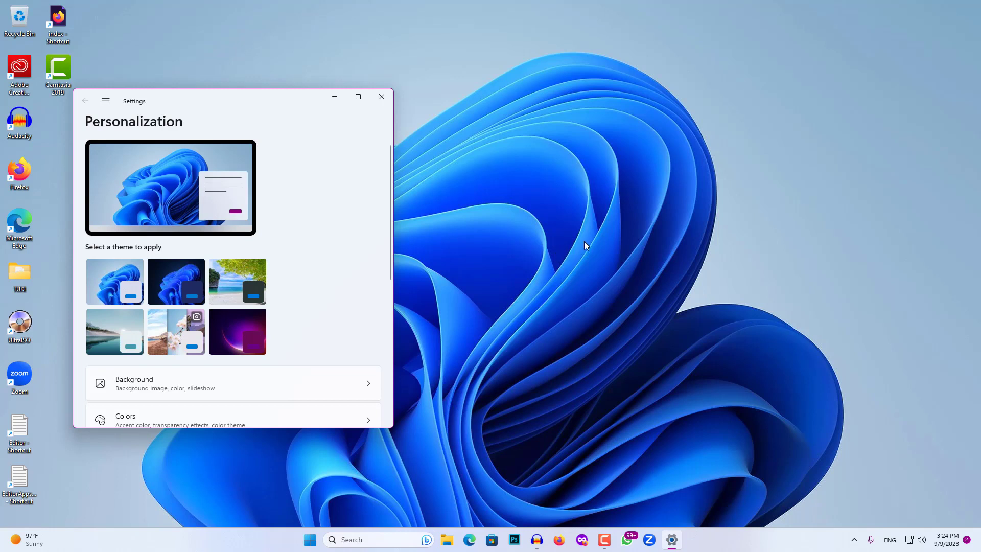
pyautogui.click(189, 387)
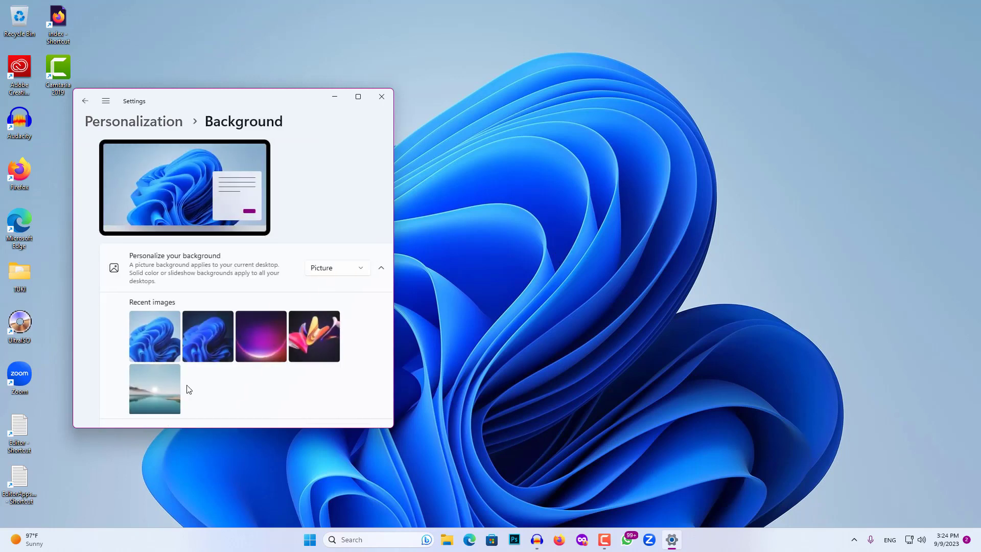
pyautogui.click(85, 102)
pyautogui.scroll(-2, 122, 338)
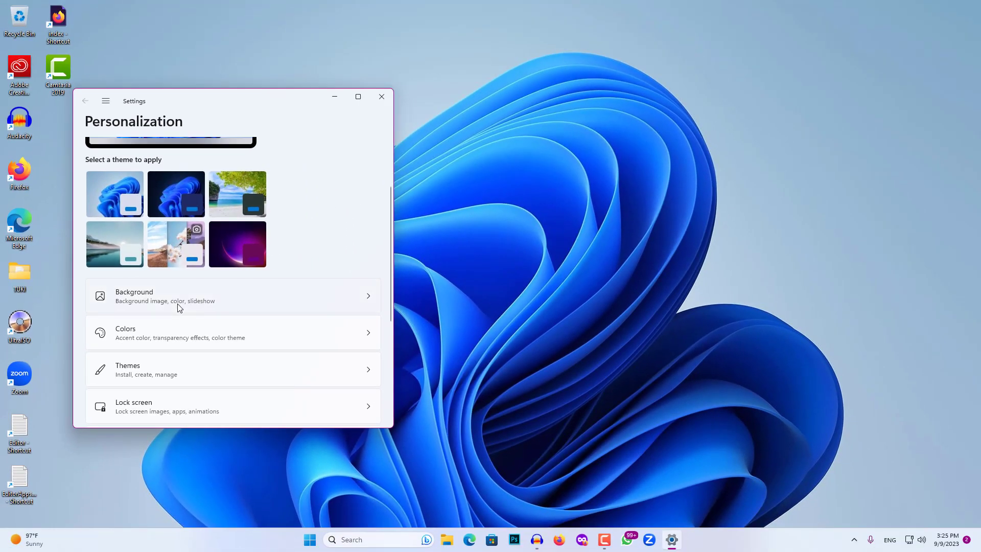
pyautogui.click(176, 308)
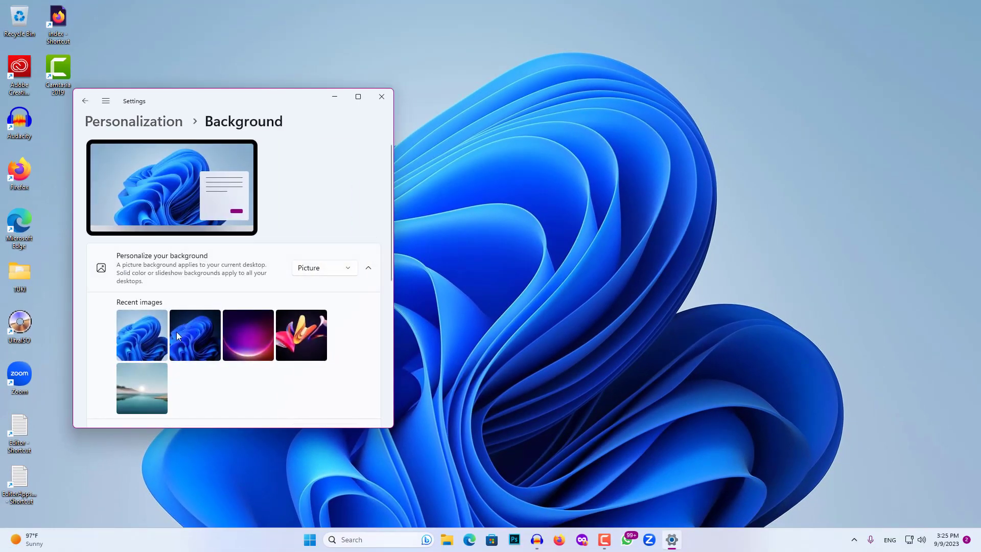
# Set the purple glow picture from the recent images as the desktop background and check how the desktop context menu looks on it.
pyautogui.click(229, 339)
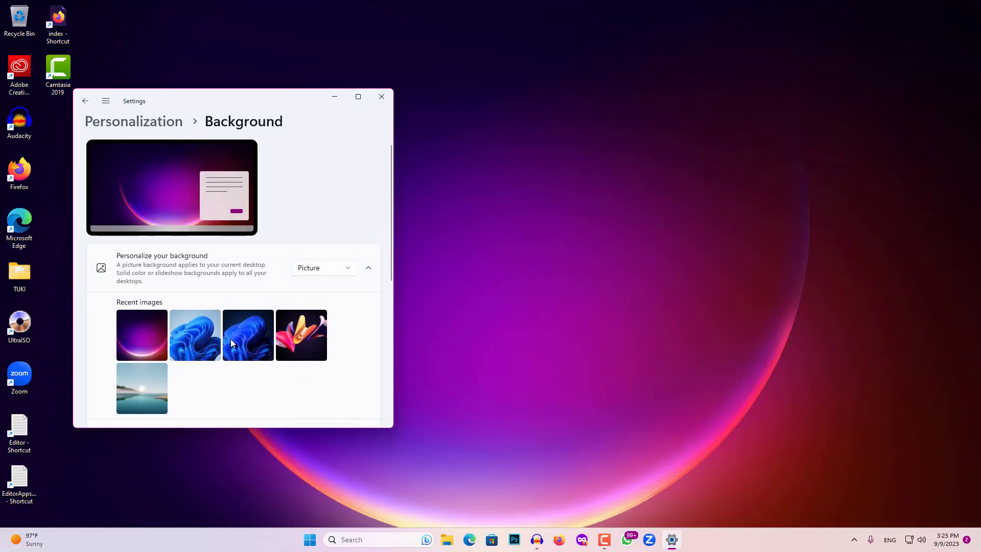
pyautogui.rightClick(575, 159)
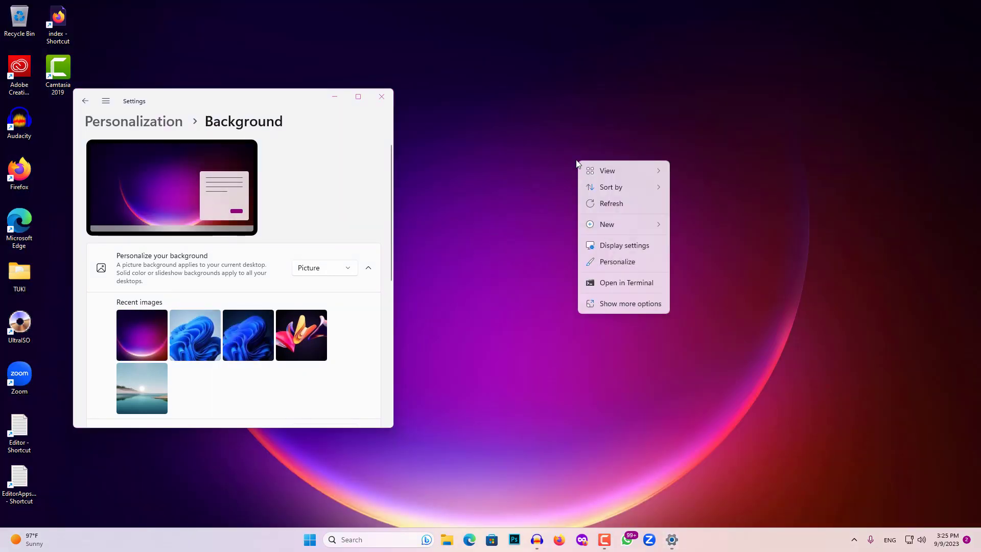
pyautogui.click(528, 198)
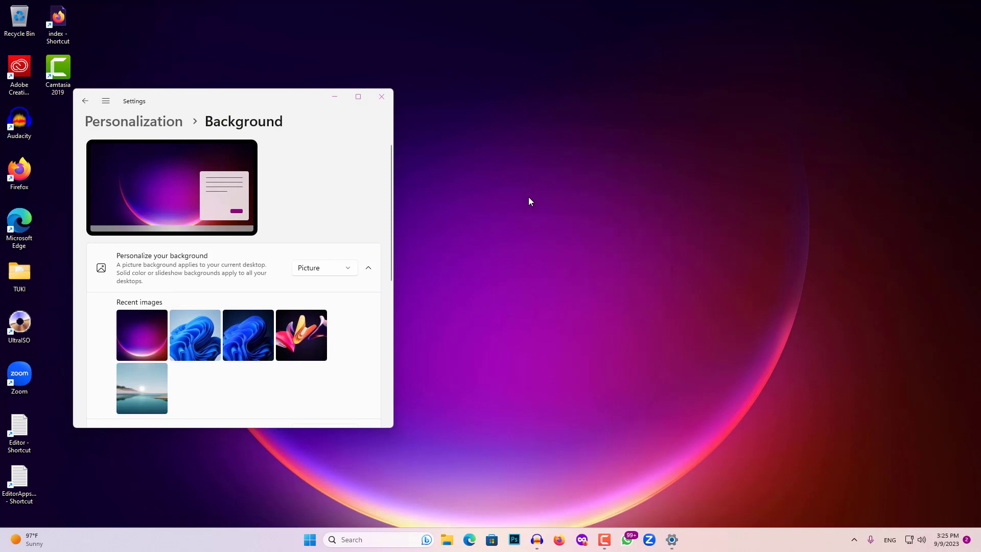
# Preview the colourful abstract petals picture as the desktop background behind the Start menu, then apply the lake picture from the recent images.
pyautogui.click(300, 319)
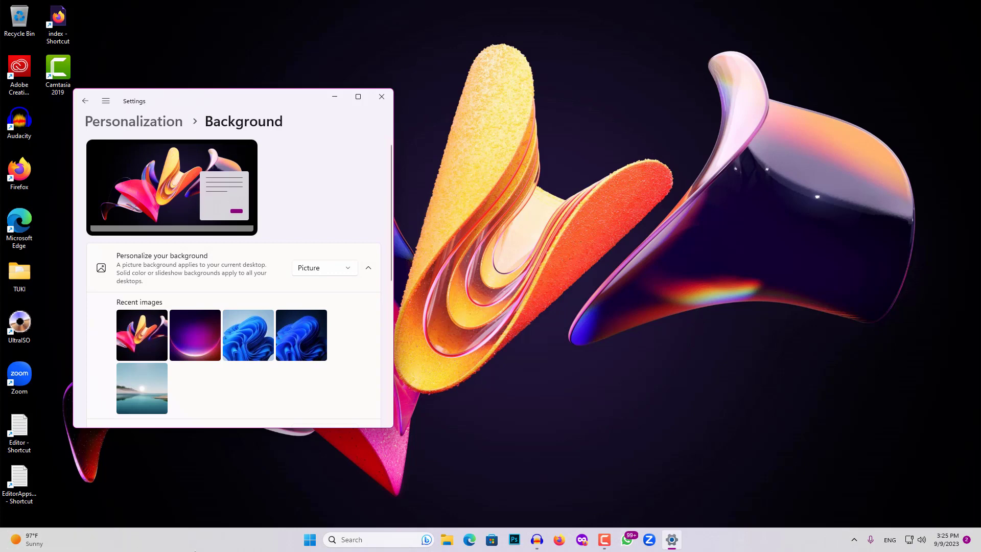
pyautogui.press('super')
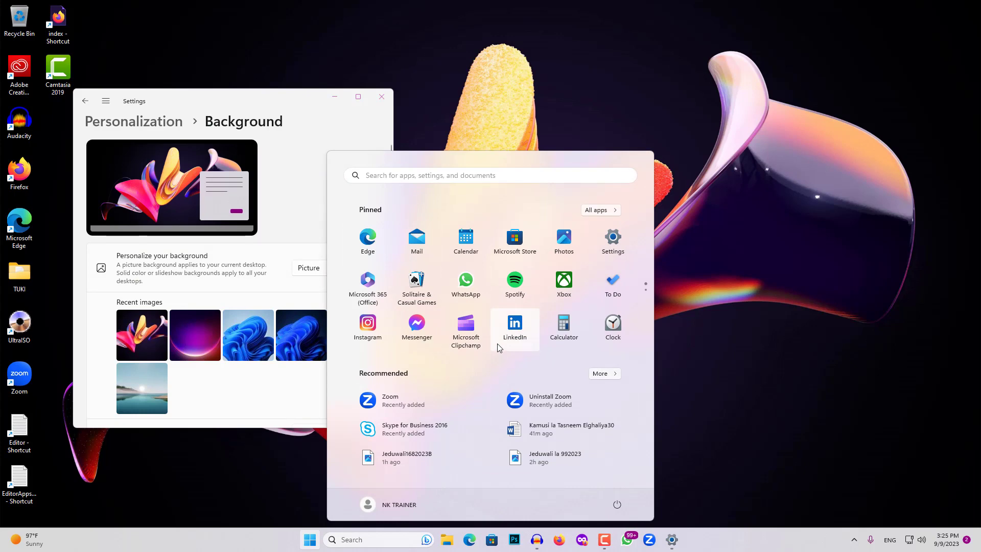
pyautogui.click(138, 394)
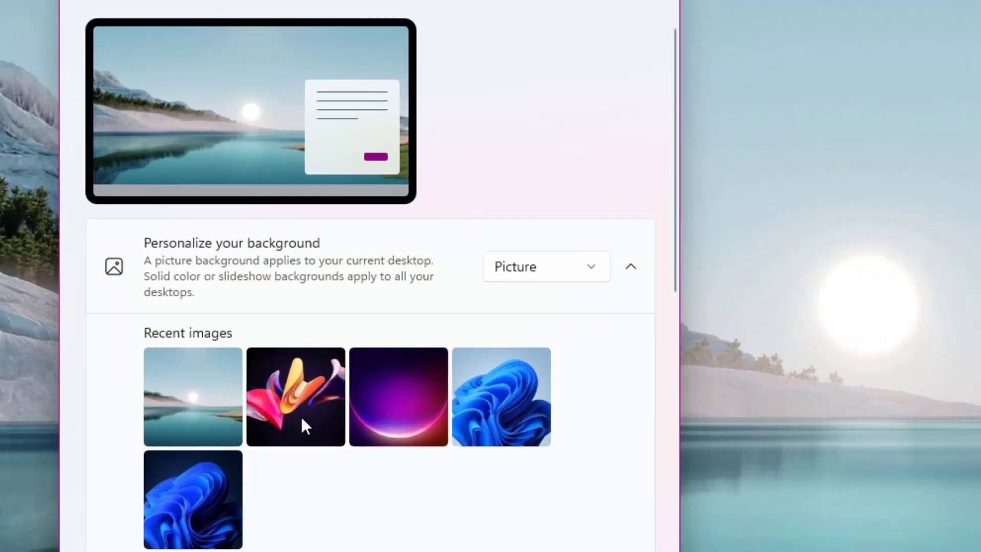
# Browse for a background photo on Local Disk (C:) and open the Windows\Web\Wallpaper folder.
pyautogui.scroll(-2, 197, 343)
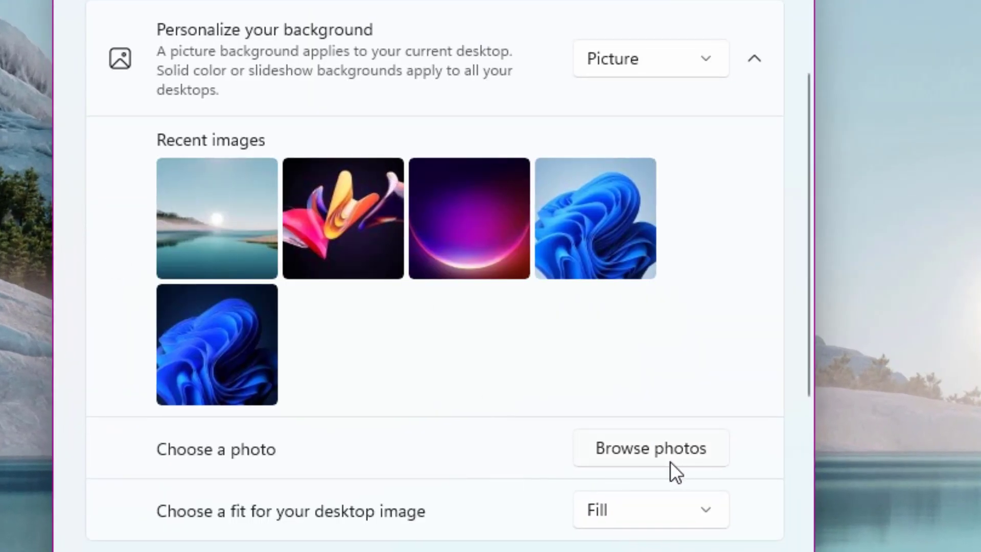
pyautogui.click(663, 448)
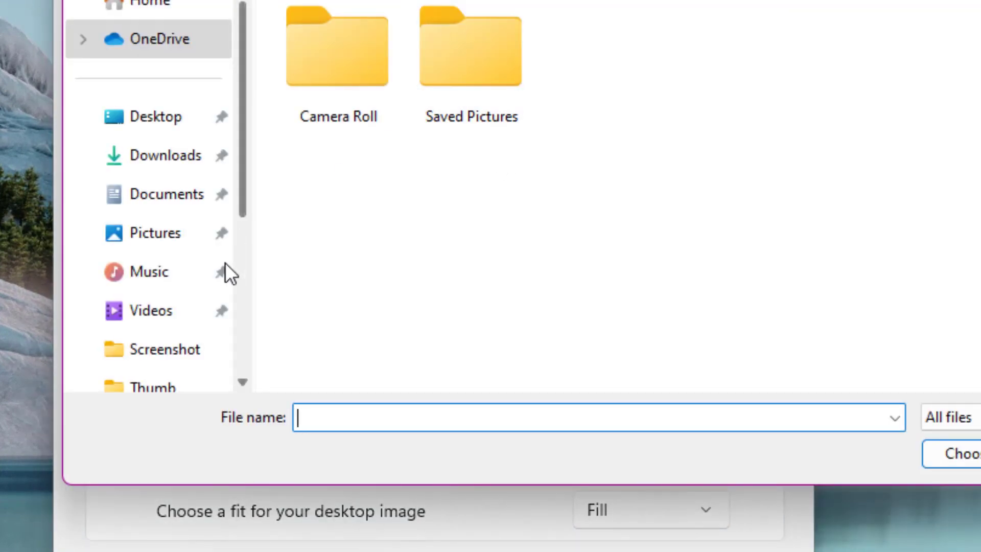
pyautogui.scroll(-5, 224, 262)
pyautogui.click(135, 276)
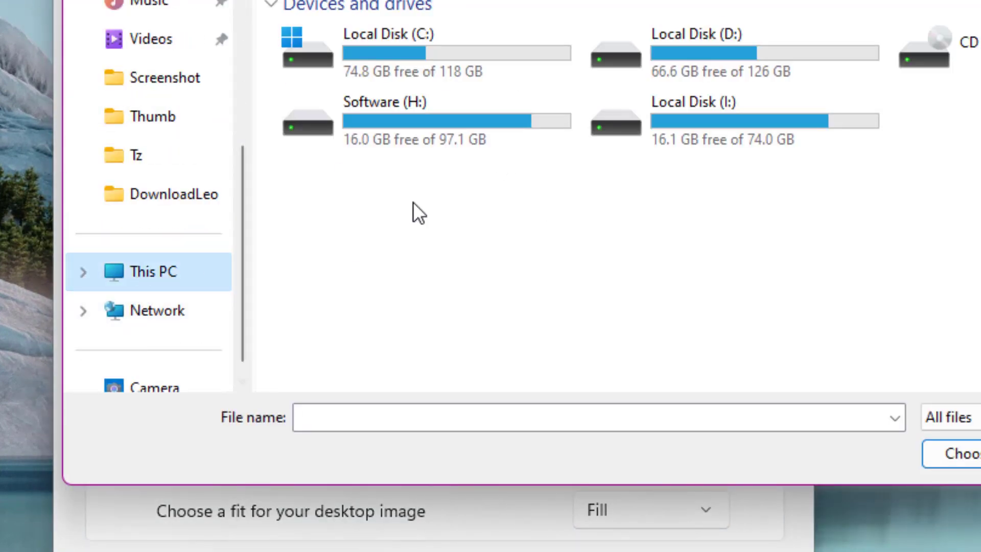
pyautogui.doubleClick(394, 61)
pyautogui.doubleClick(345, 221)
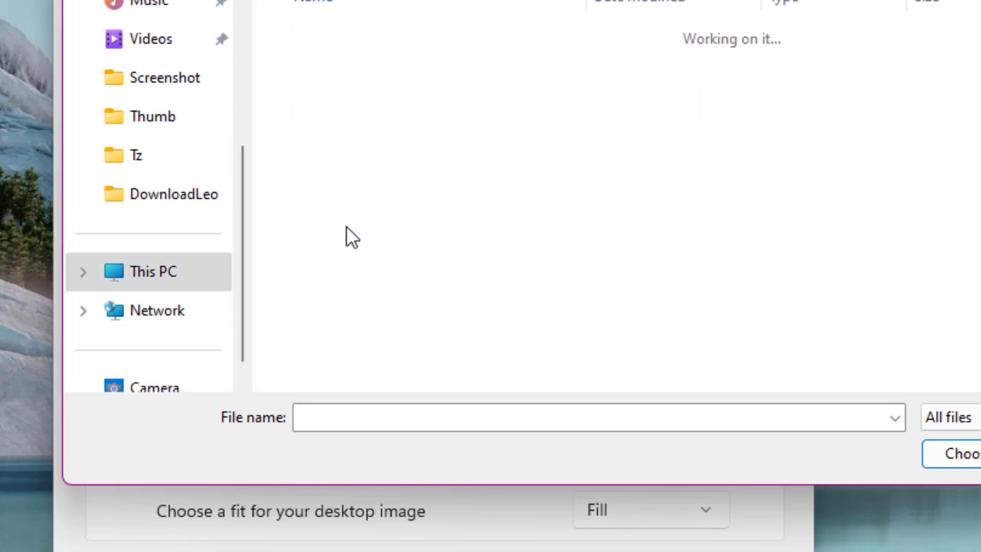
pyautogui.click(347, 225)
pyautogui.press('w')
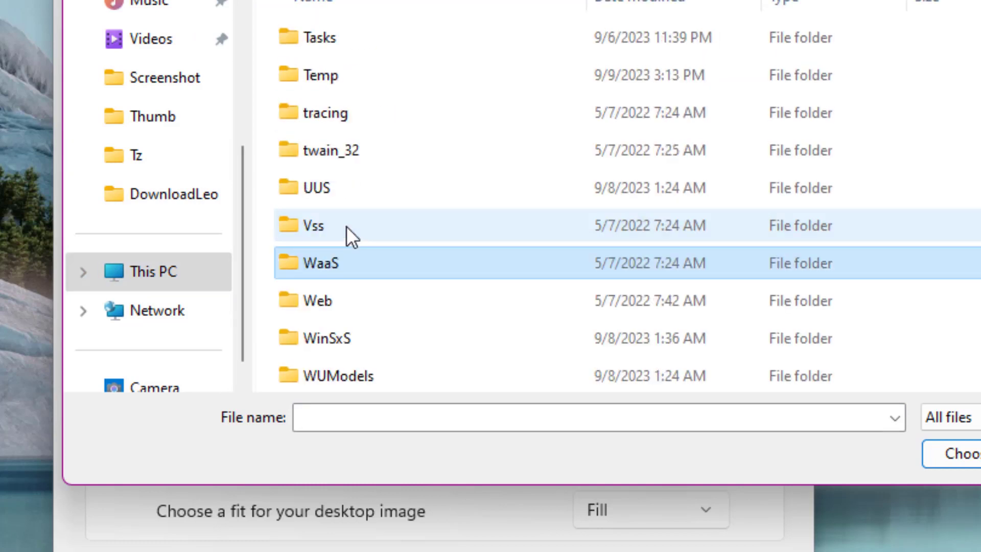
pyautogui.doubleClick(358, 296)
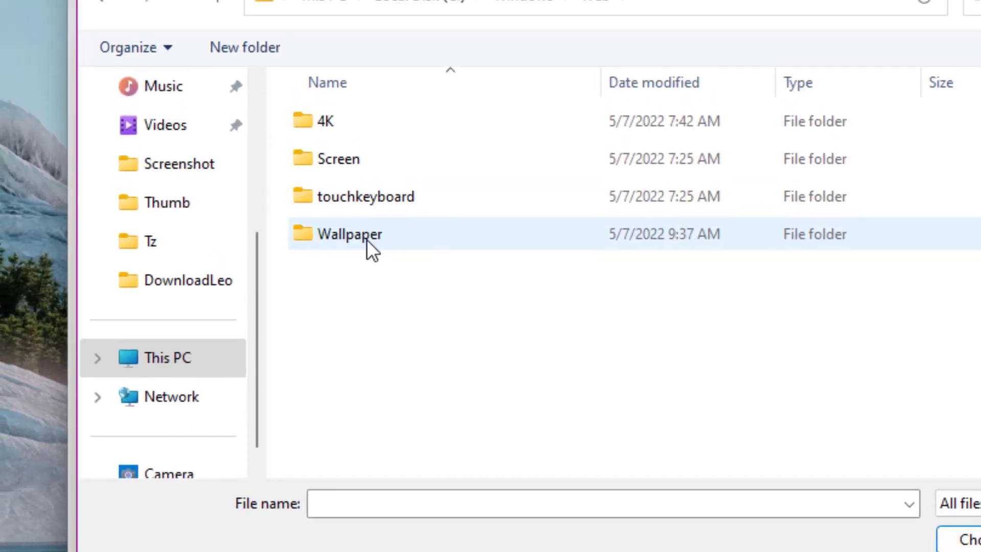
pyautogui.doubleClick(355, 156)
# Look through the Glow wallpaper folder, then set img50 from the Spotlight folder as the desktop background.
pyautogui.doubleClick(365, 258)
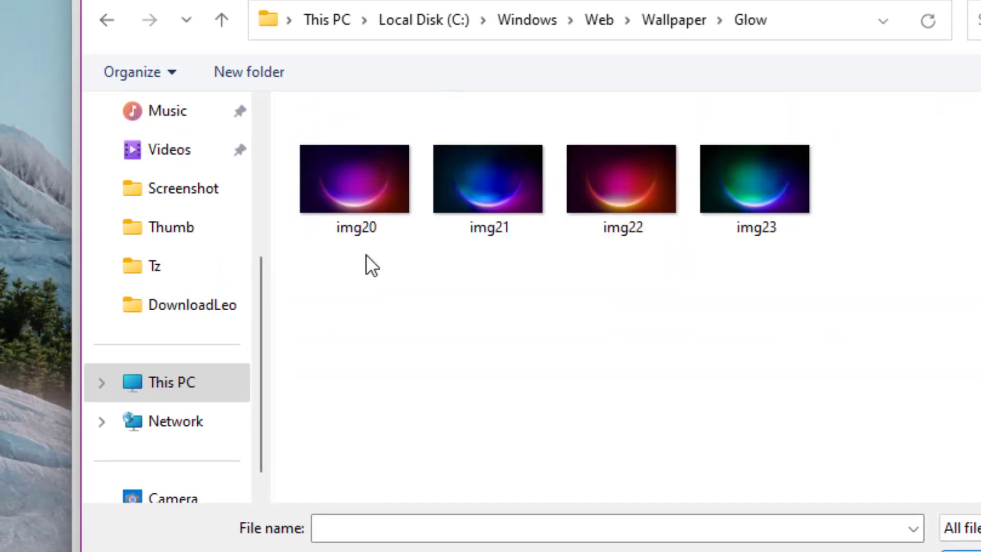
pyautogui.click(115, 21)
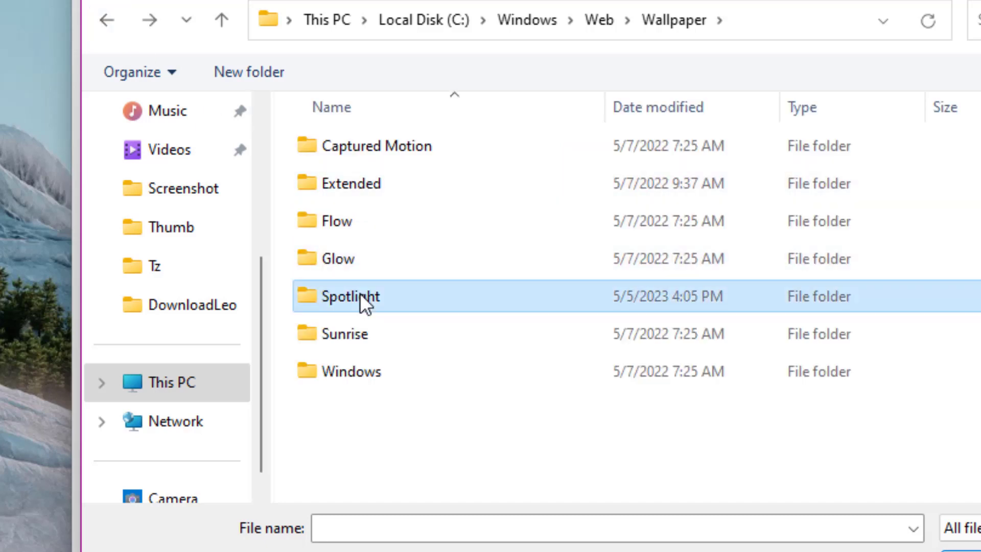
pyautogui.doubleClick(360, 294)
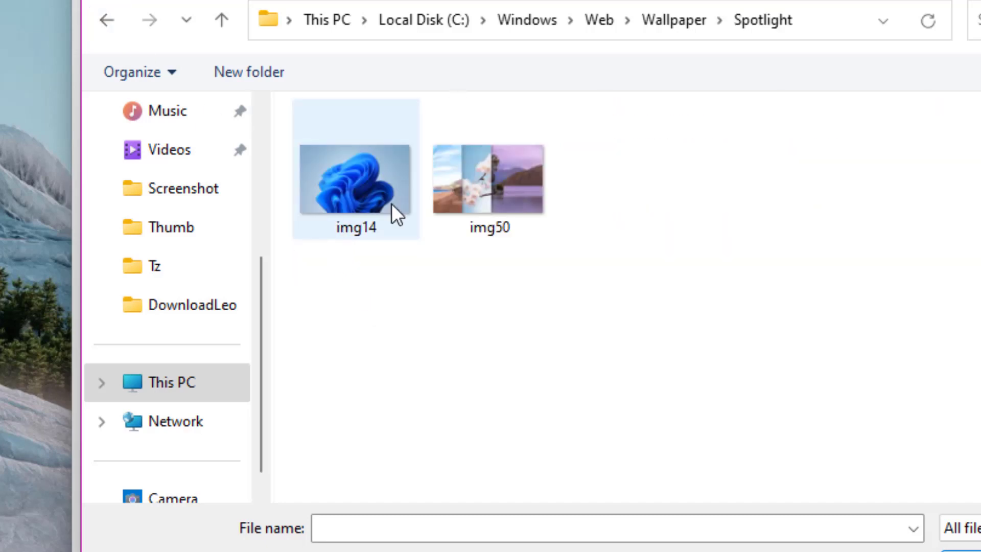
pyautogui.click(446, 197)
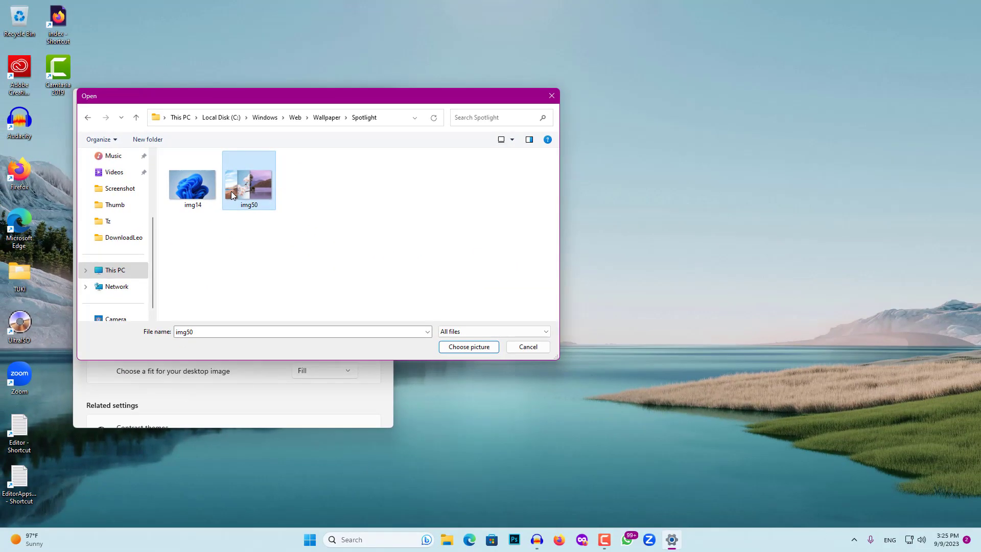
pyautogui.click(458, 347)
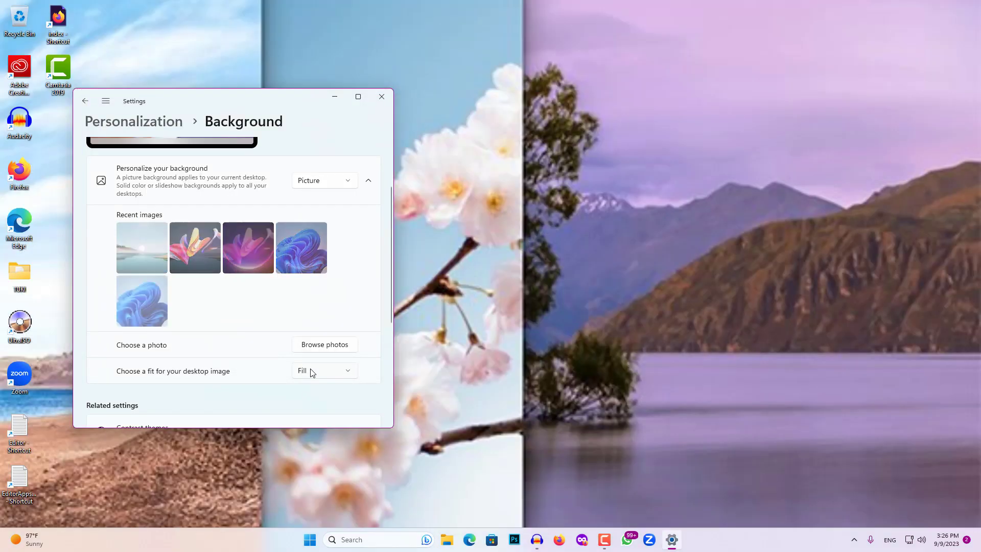
pyautogui.moveTo(305, 103); pyautogui.dragTo(438, 134)
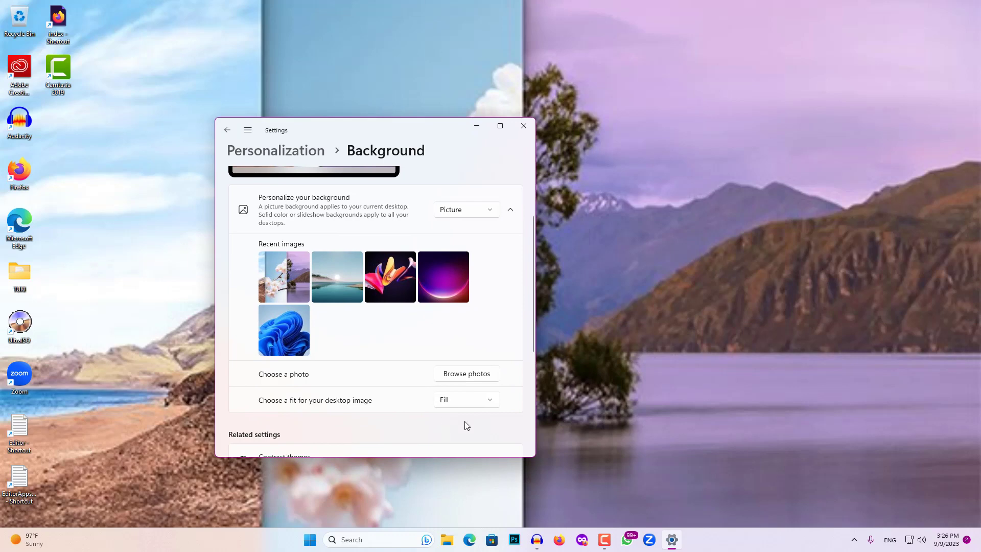
# Set the lake picture from the recent images as the desktop background, then return to Personalization and reopen the Background page.
pyautogui.click(333, 285)
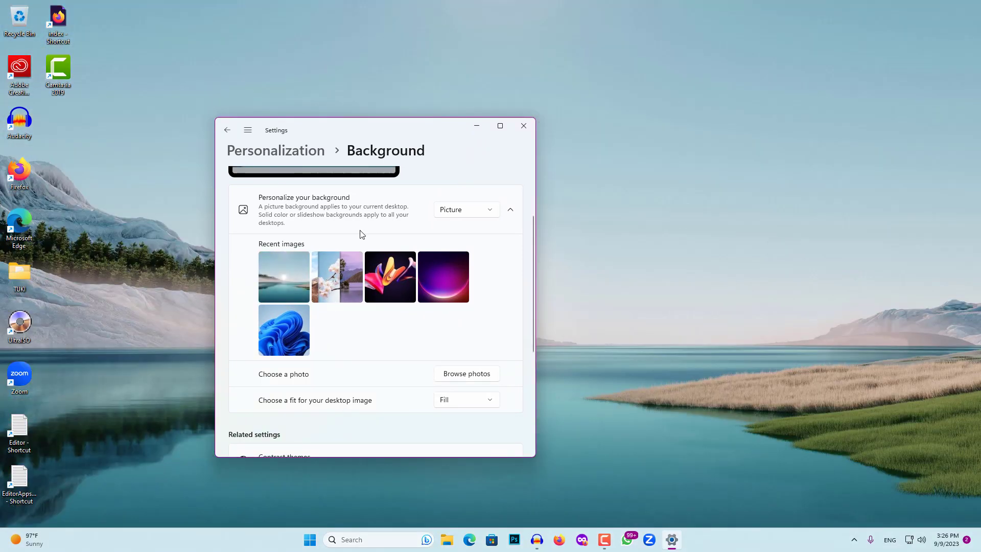
pyautogui.scroll(2, 362, 234)
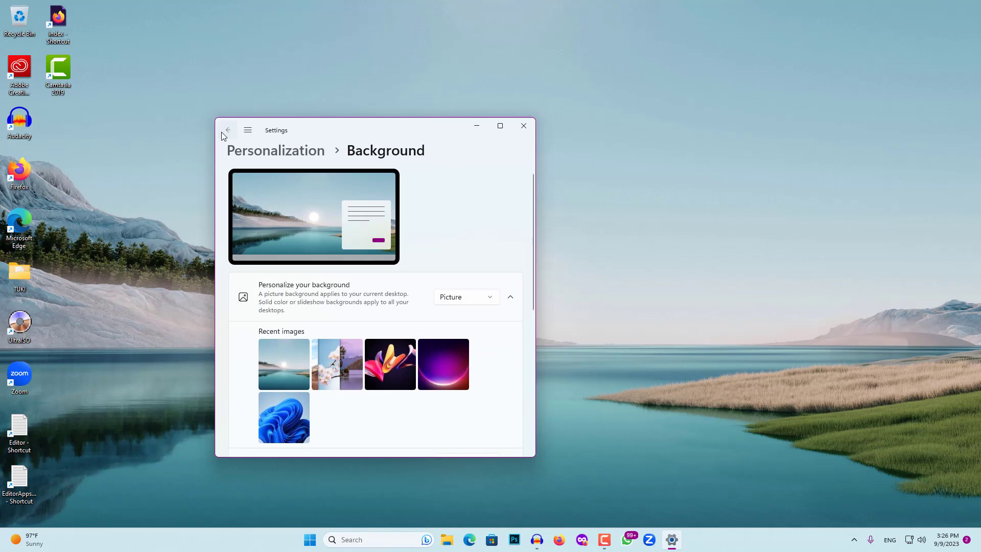
pyautogui.click(221, 131)
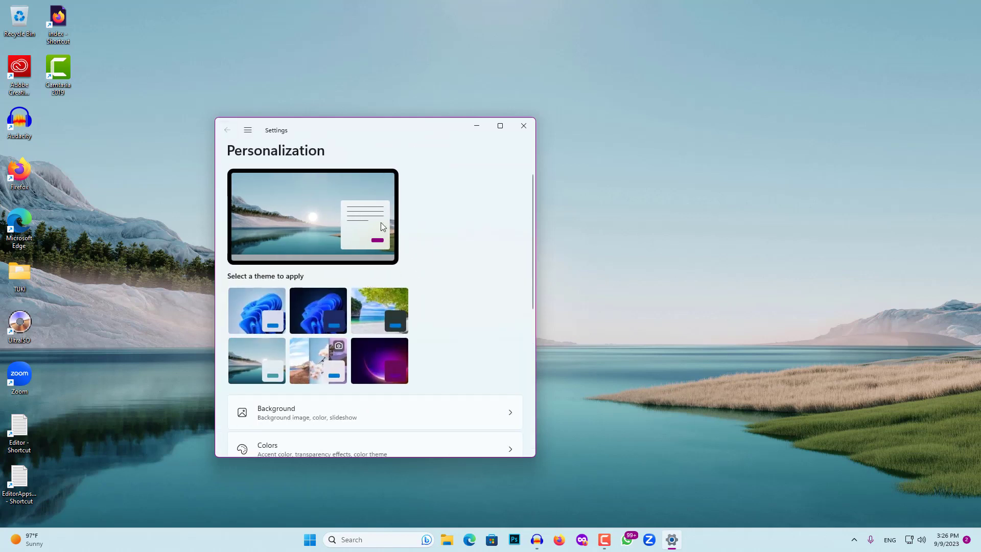
pyautogui.click(332, 409)
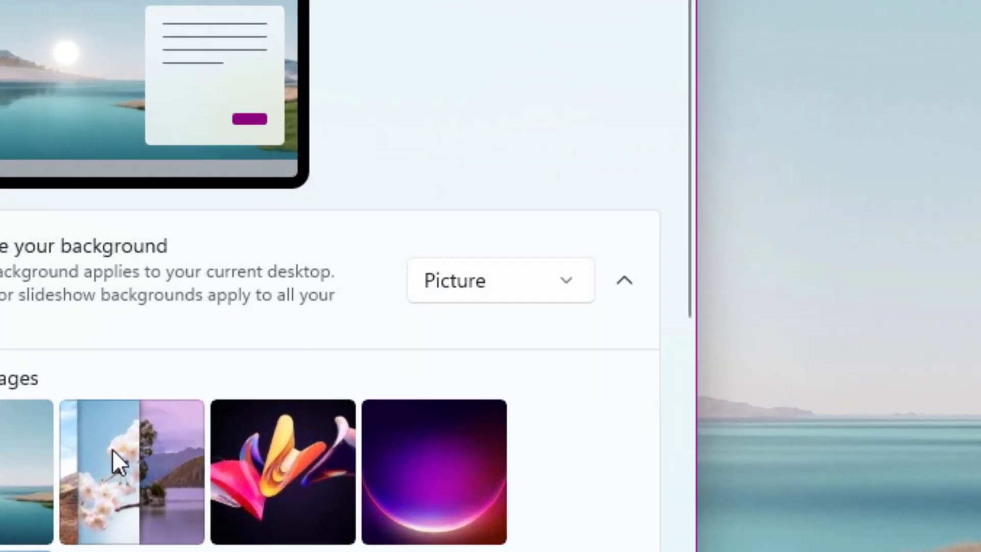
# Switch the desktop background type to Slideshow and set the picture to change every 1 minute.
pyautogui.click(461, 289)
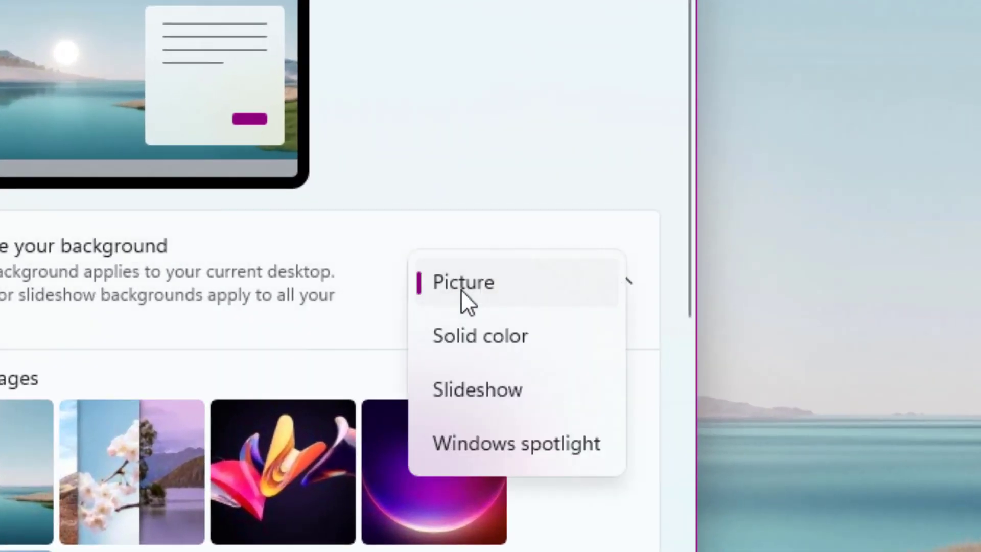
pyautogui.click(460, 378)
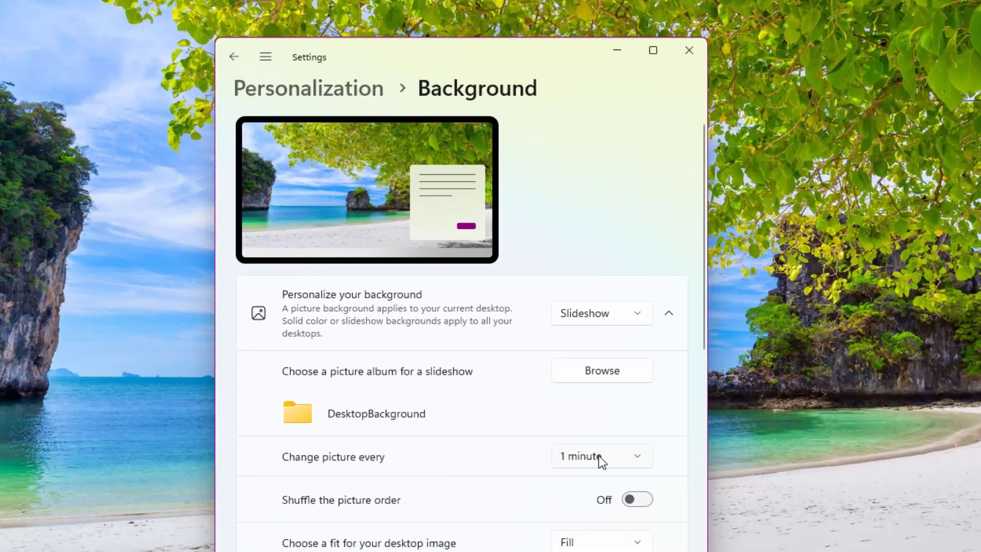
pyautogui.click(475, 390)
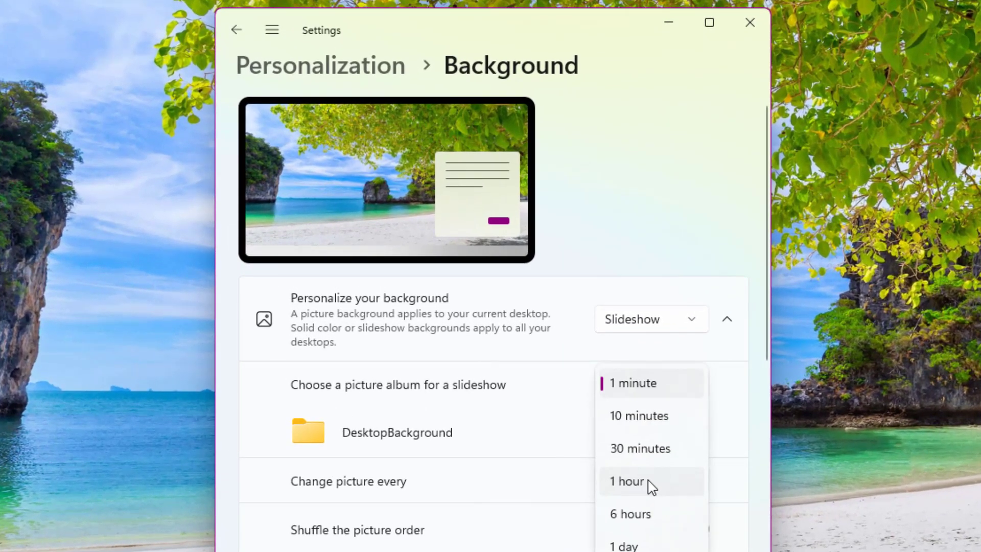
pyautogui.click(621, 393)
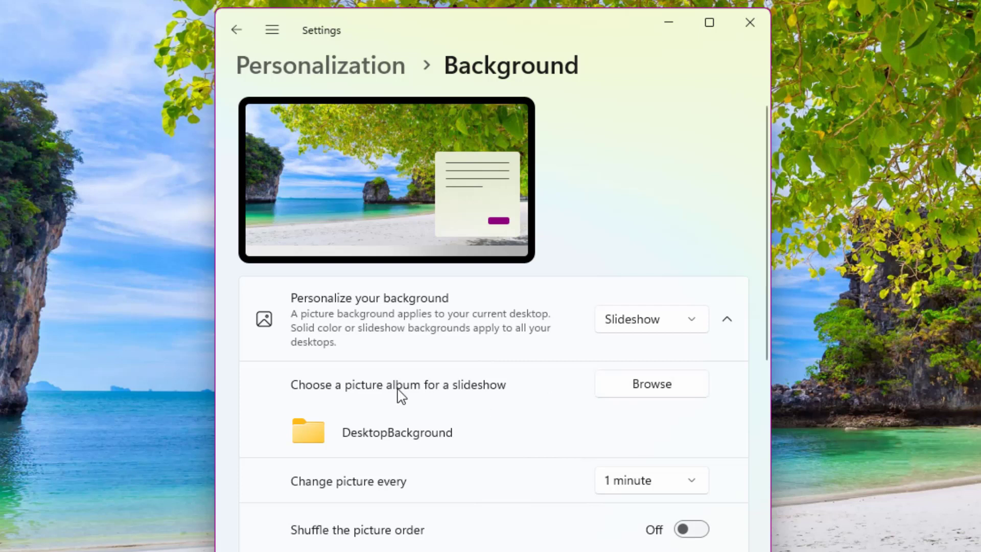
# Browse for a slideshow picture album on Local Disk (C:) and open the Windows\Web folder.
pyautogui.click(646, 392)
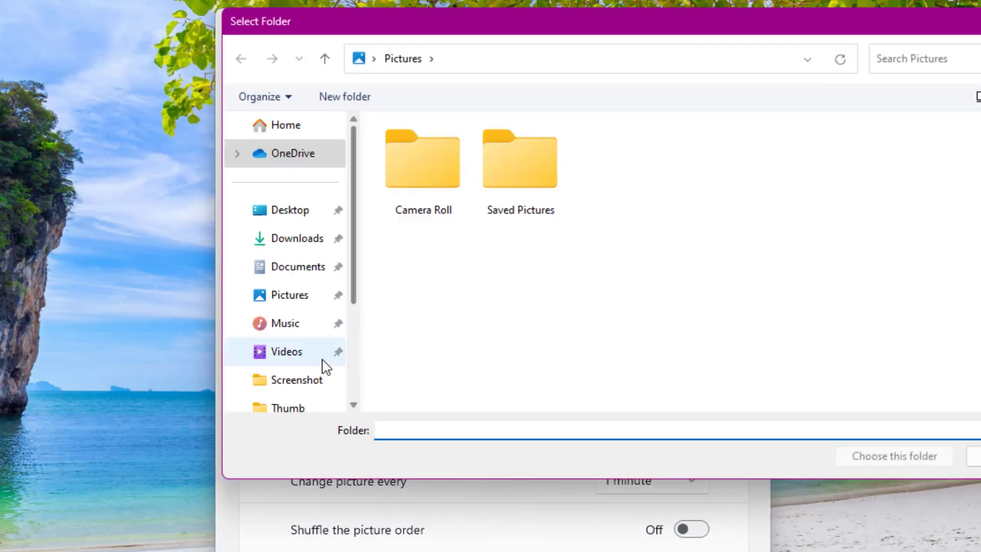
pyautogui.scroll(-3, 289, 391)
pyautogui.click(291, 352)
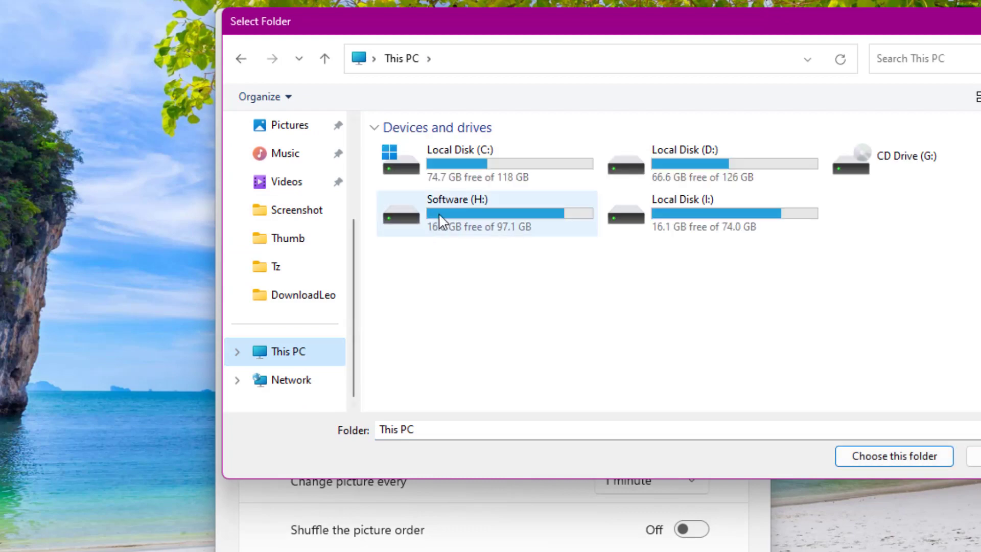
pyautogui.doubleClick(458, 162)
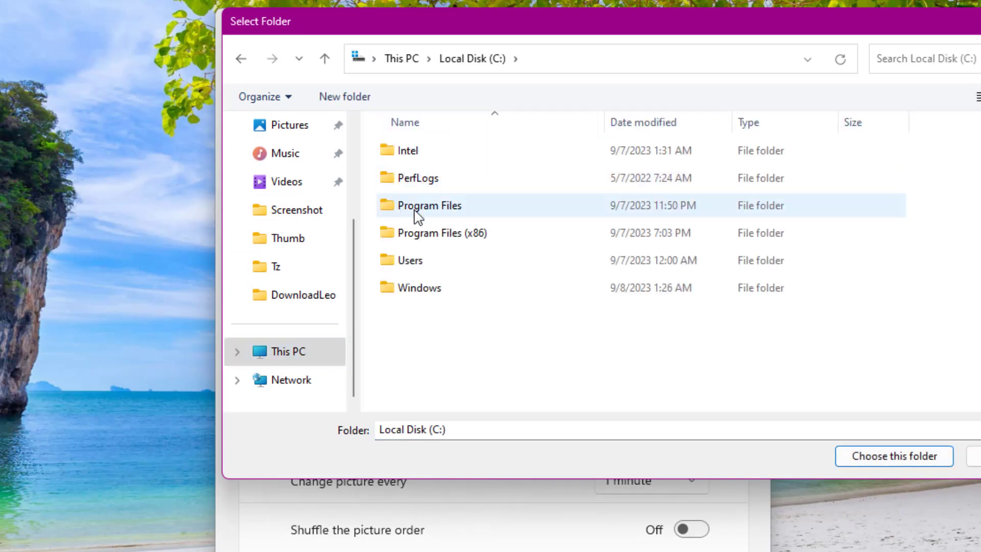
pyautogui.doubleClick(418, 296)
pyautogui.click(423, 295)
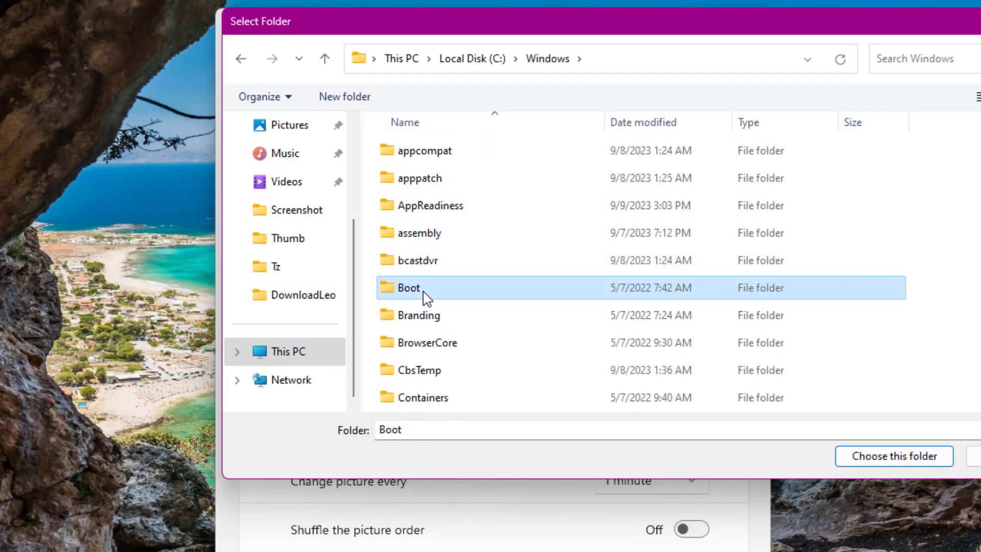
pyautogui.press('w')
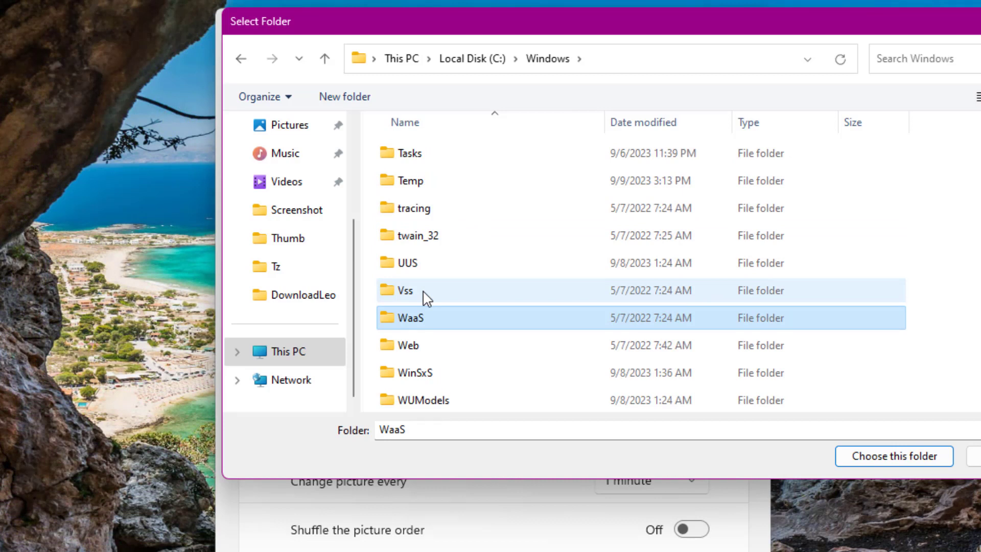
pyautogui.doubleClick(414, 347)
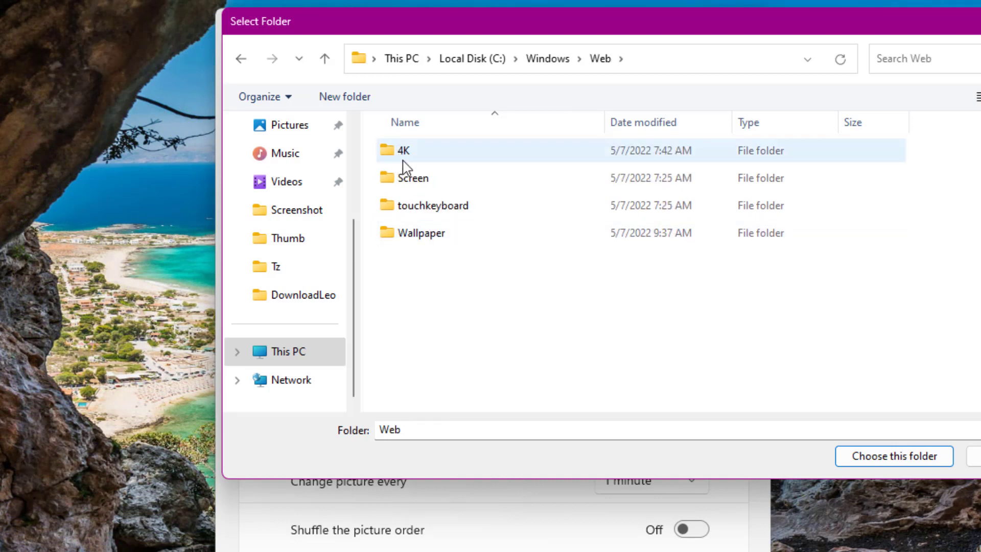
# Open the 4K folder and its Wallpaper subfolder in the folder picker to look for an album.
pyautogui.click(403, 158)
pyautogui.click(415, 179)
pyautogui.click(419, 215)
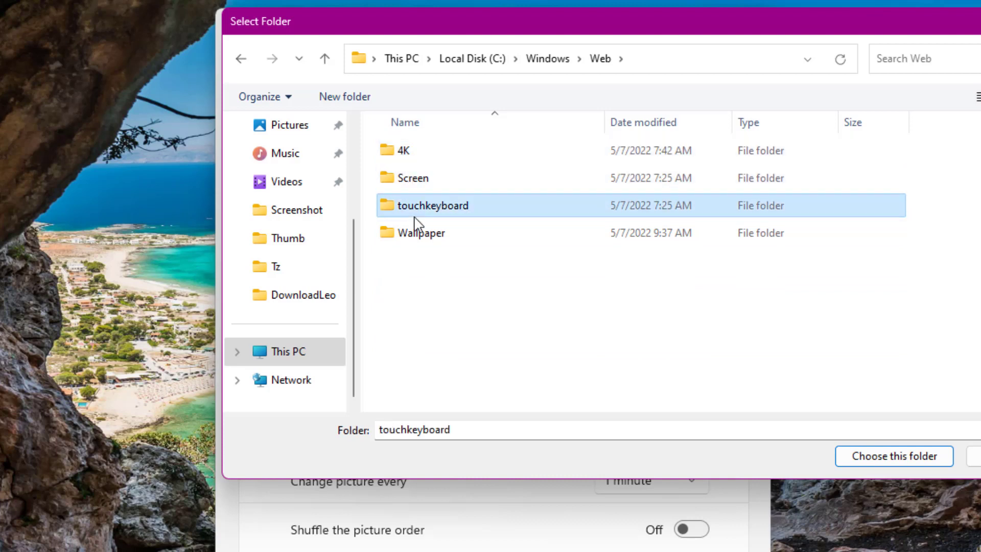
pyautogui.click(416, 161)
pyautogui.doubleClick(417, 161)
pyautogui.doubleClick(417, 161)
pyautogui.doubleClick(416, 161)
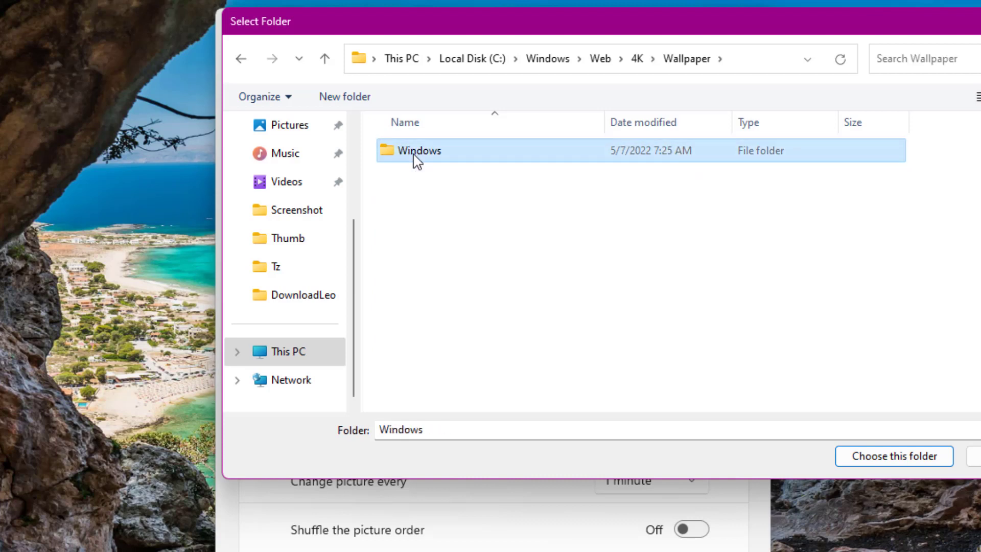
# Return to the Web folder in the folder picker and check the Screen folder.
pyautogui.click(251, 70)
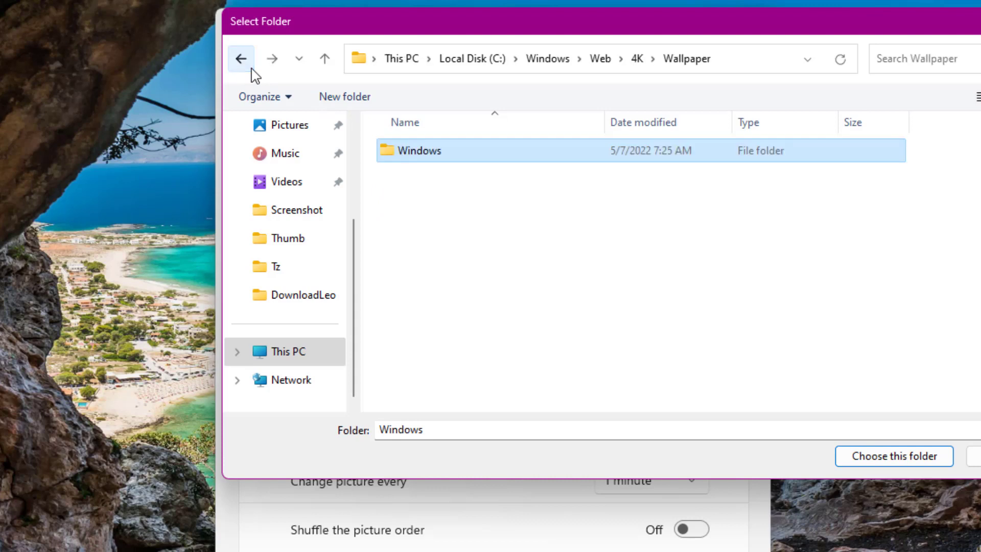
pyautogui.click(251, 69)
pyautogui.click(251, 69)
pyautogui.doubleClick(427, 188)
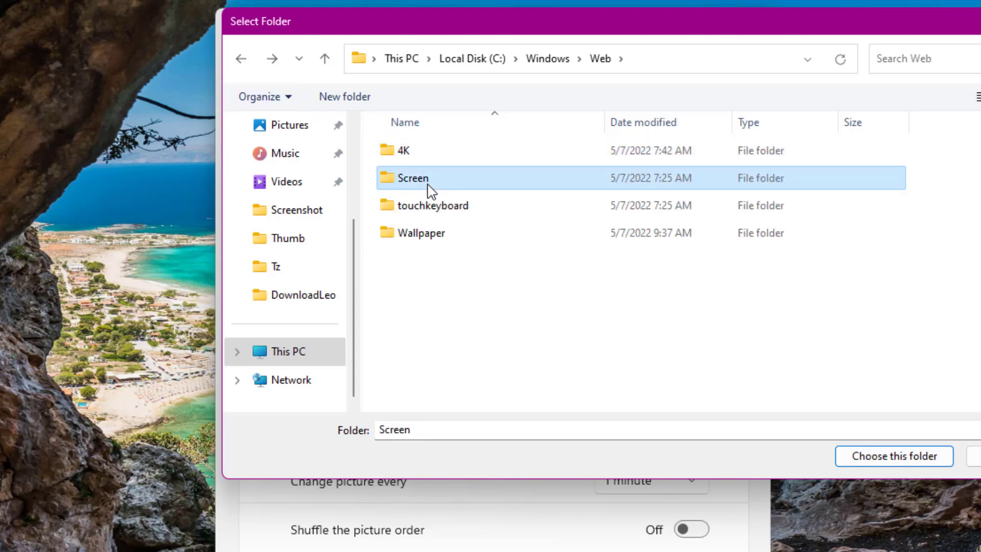
pyautogui.click(244, 59)
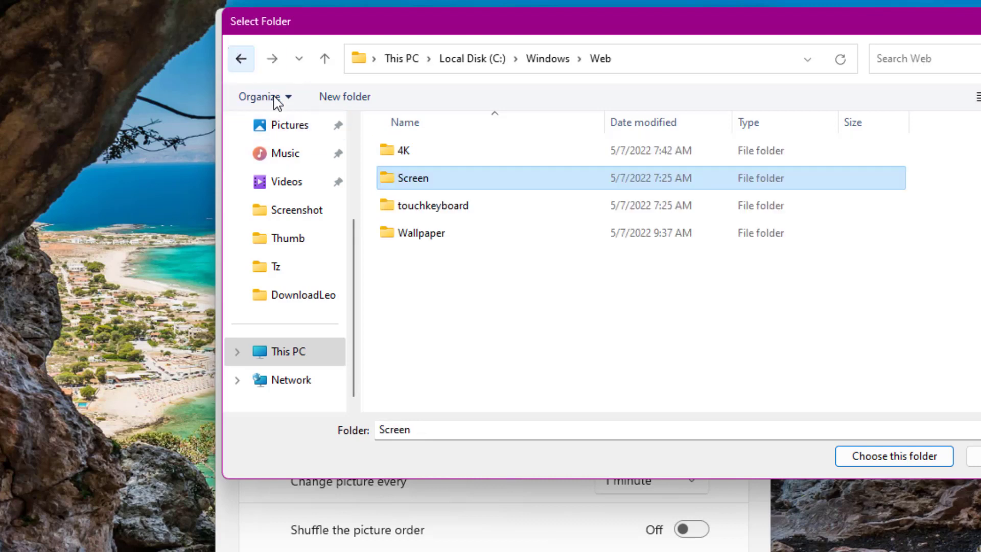
pyautogui.click(437, 220)
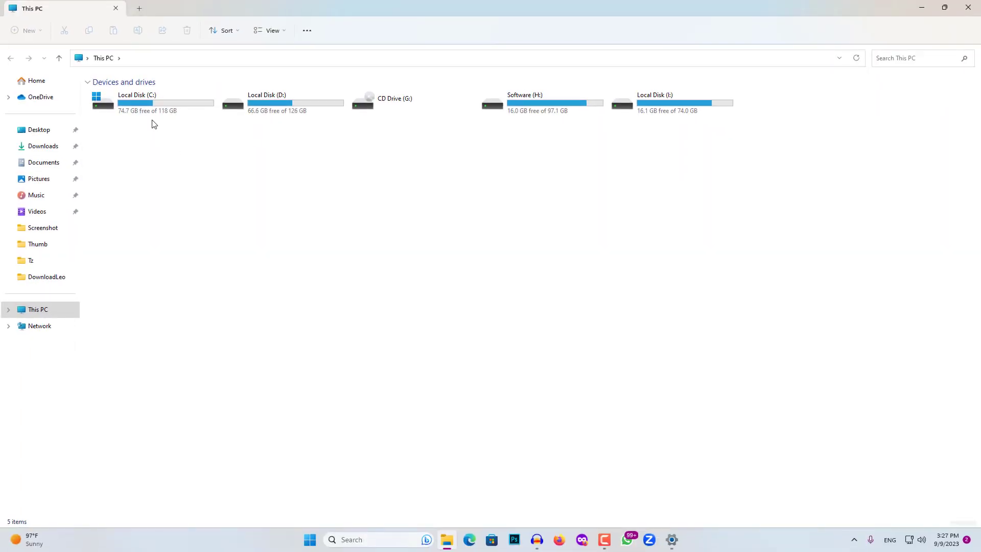
# Switch to File Explorer and open the Windows\Web folder on Local Disk (C:).
pyautogui.doubleClick(151, 114)
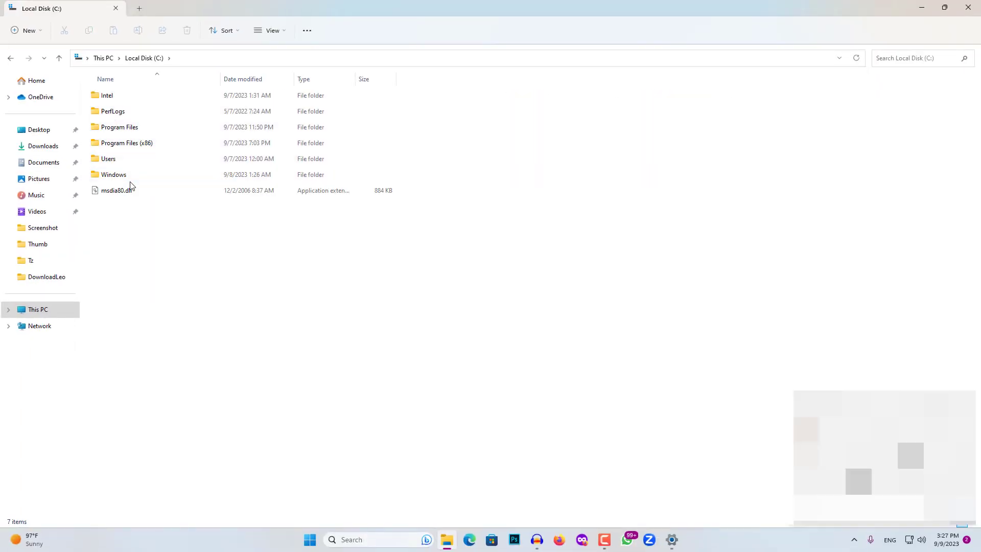
pyautogui.doubleClick(130, 180)
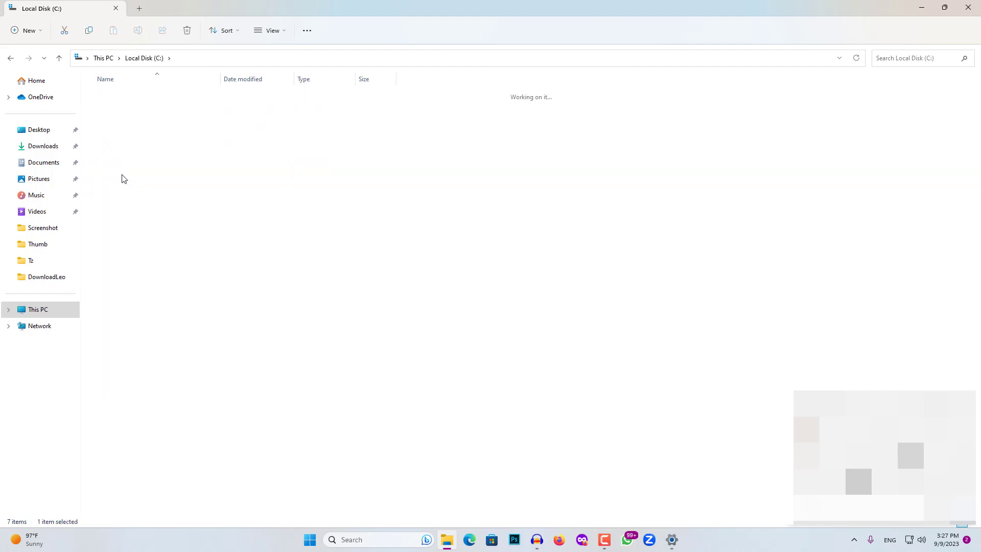
pyautogui.scroll(-8, 162, 354)
pyautogui.scroll(-15, 162, 354)
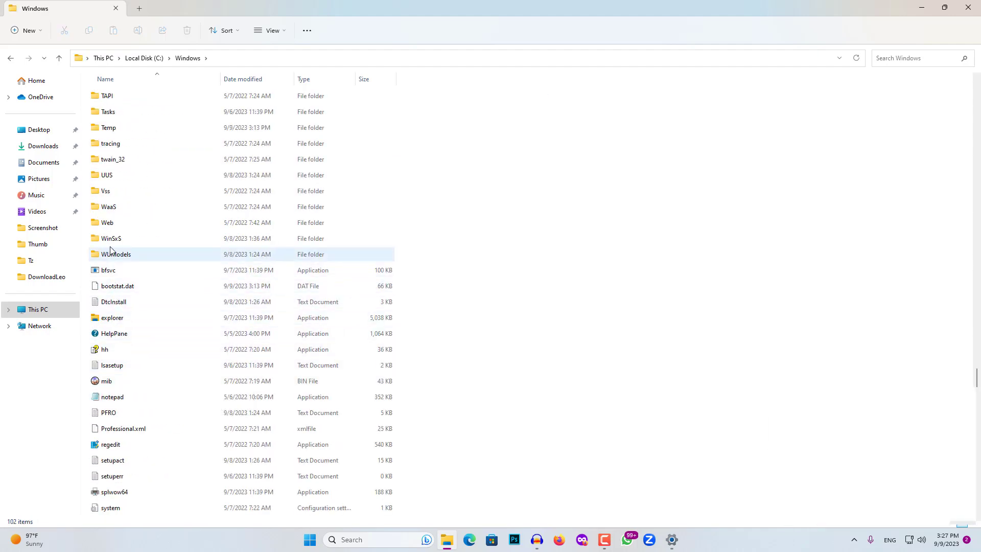
pyautogui.doubleClick(109, 225)
# View the images in the 4K\Wallpaper\Windows folder, then go back to the Web folder.
pyautogui.doubleClick(129, 98)
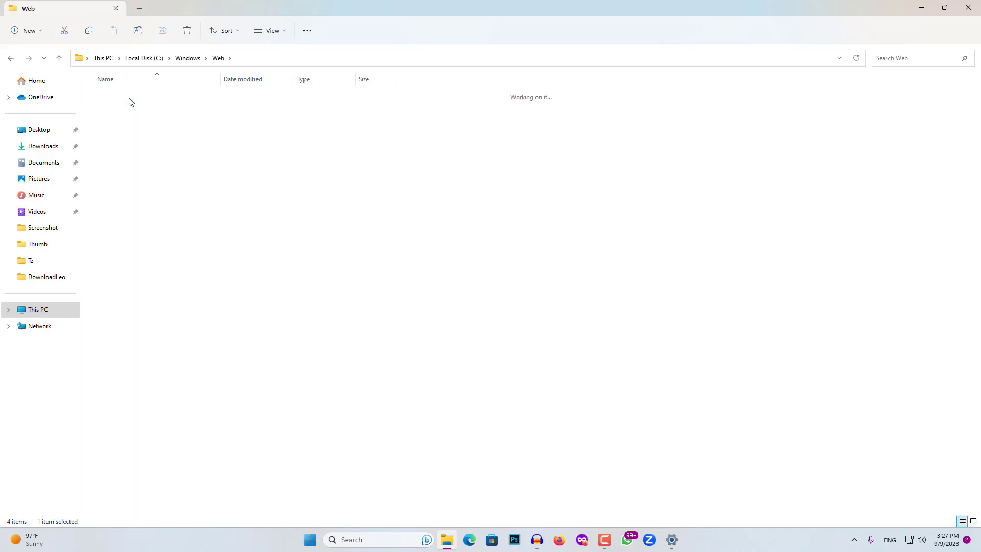
pyautogui.doubleClick(129, 98)
pyautogui.click(129, 100)
pyautogui.doubleClick(130, 99)
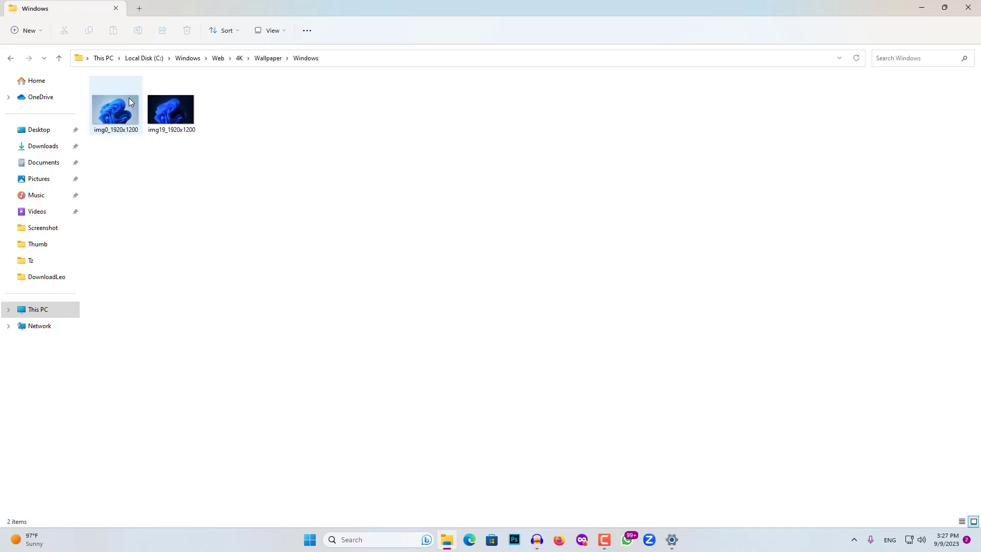
pyautogui.hotkey('alt', 'Left')
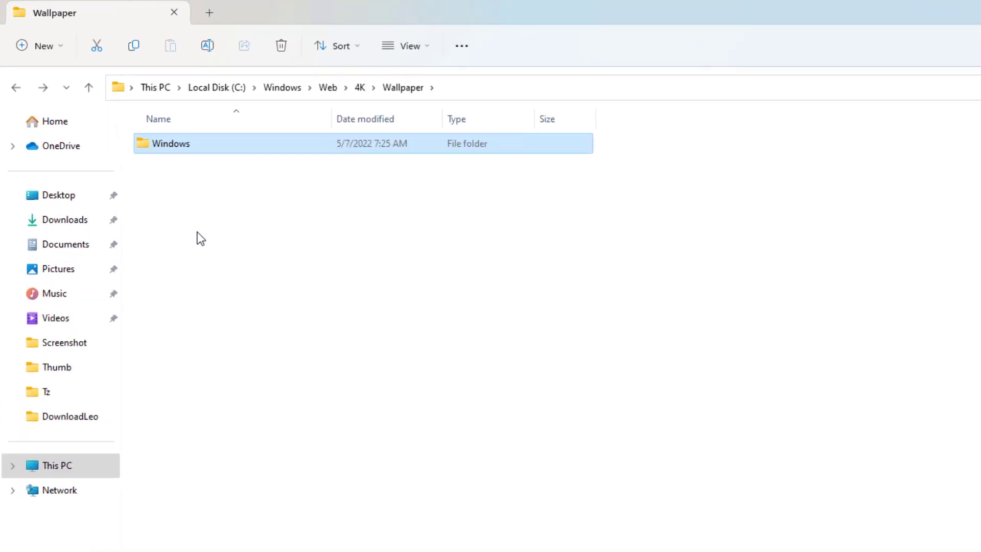
pyautogui.hotkey('alt', 'Left')
pyautogui.hotkey('alt', 'Left')
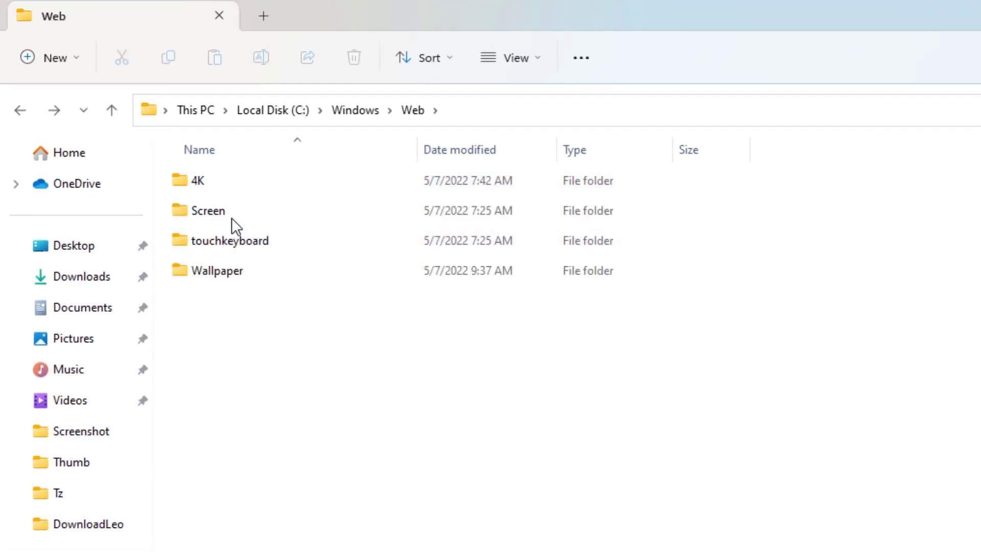
# Look through the Screen and touchkeyboard image folders, returning to the Web folder.
pyautogui.doubleClick(232, 218)
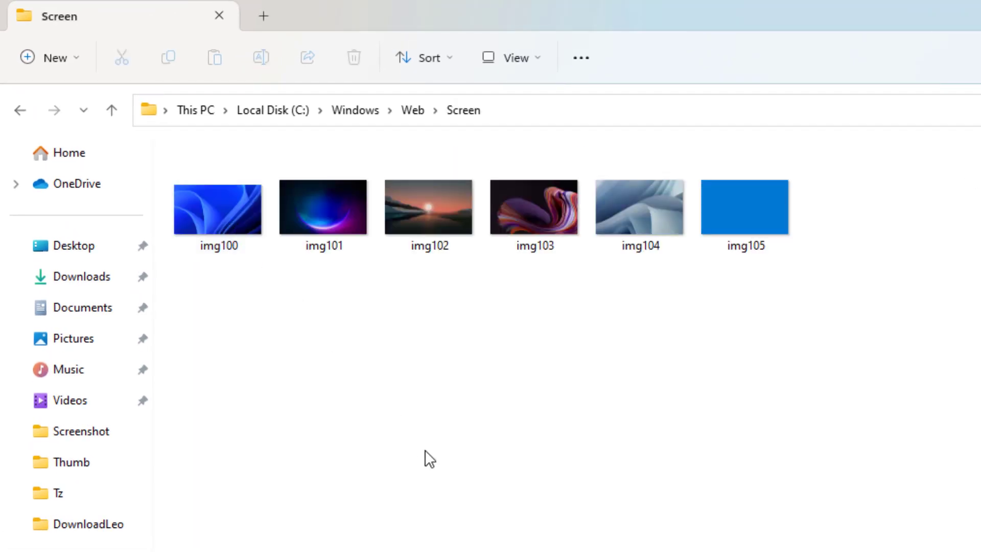
pyautogui.hotkey('alt', 'Left')
pyautogui.doubleClick(273, 235)
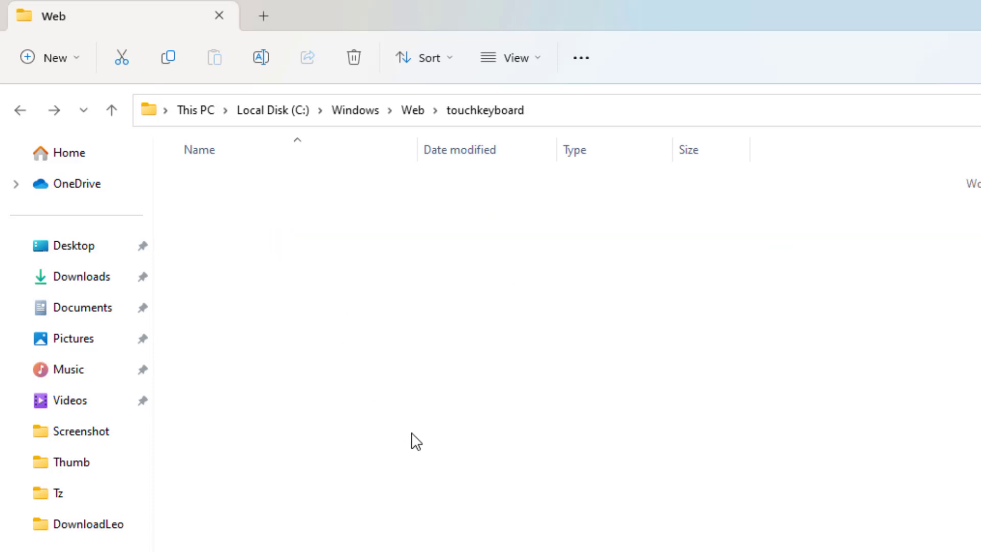
pyautogui.hotkey('alt', 'Left')
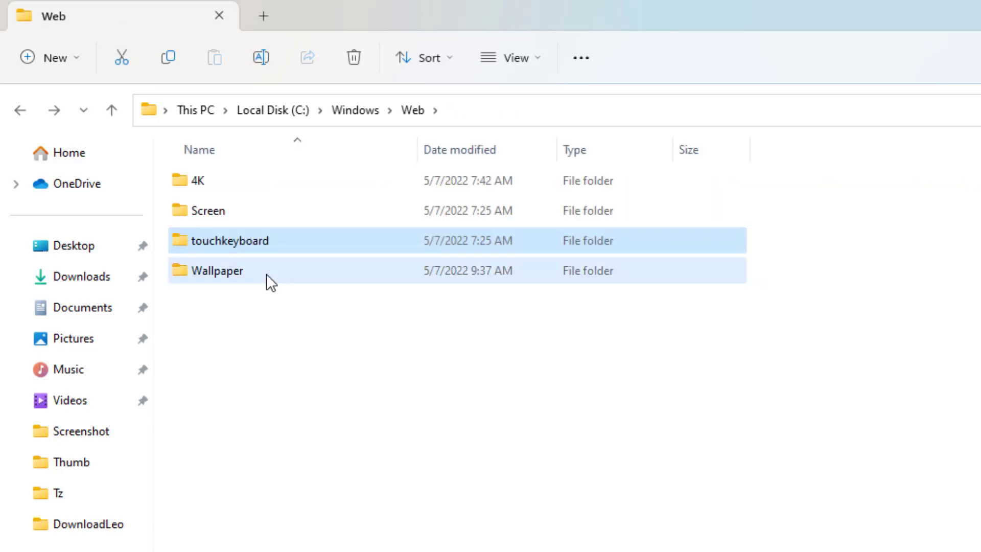
# Open the Wallpaper folder and look through its Captured Motion, Extended, Flow and Glow subfolders.
pyautogui.doubleClick(266, 274)
pyautogui.doubleClick(238, 182)
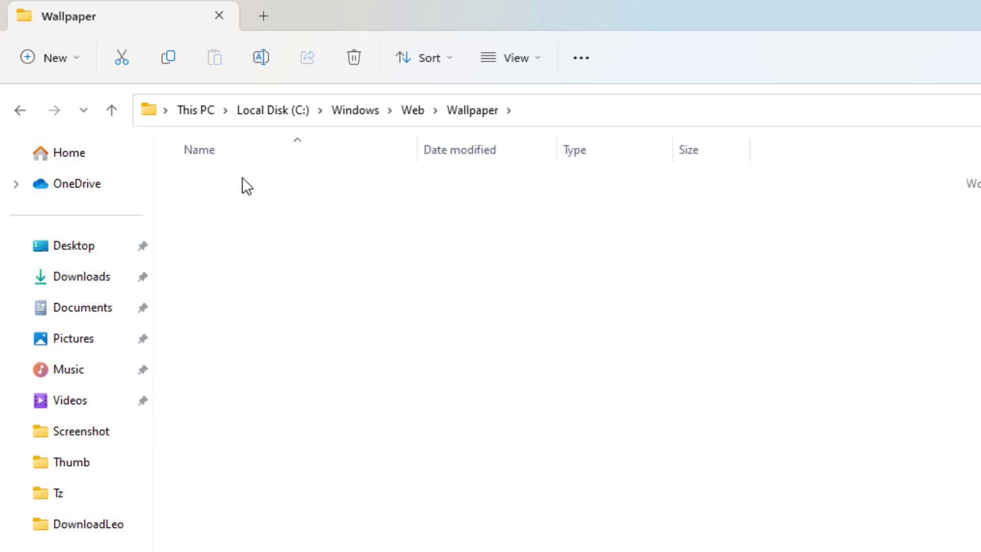
pyautogui.hotkey('alt', 'Left')
pyautogui.doubleClick(254, 215)
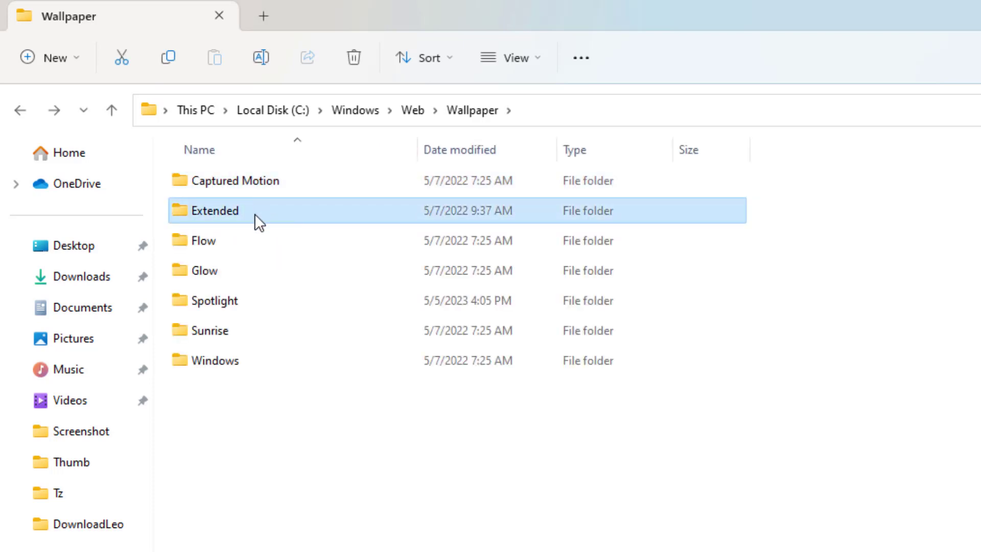
pyautogui.hotkey('alt', 'Left')
pyautogui.doubleClick(251, 237)
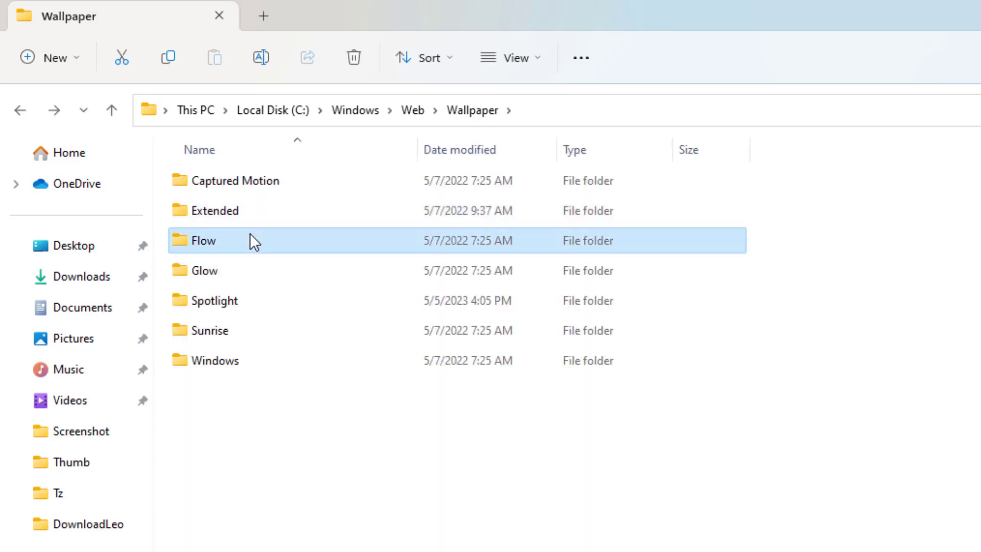
pyautogui.hotkey('alt', 'Left')
pyautogui.doubleClick(241, 274)
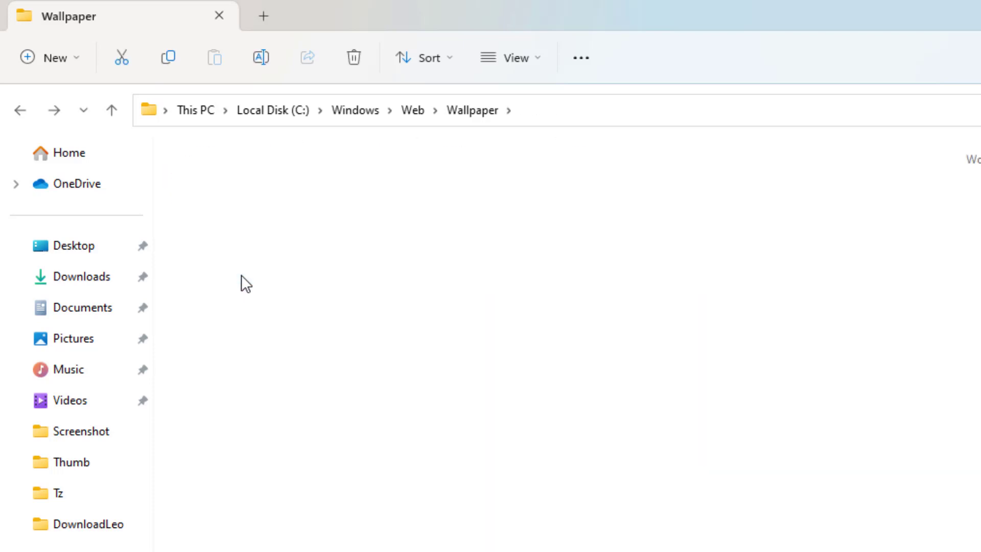
pyautogui.hotkey('alt', 'Left')
# View the images in the Spotlight, Sunrise and Windows subfolders of the Wallpaper folder.
pyautogui.doubleClick(240, 301)
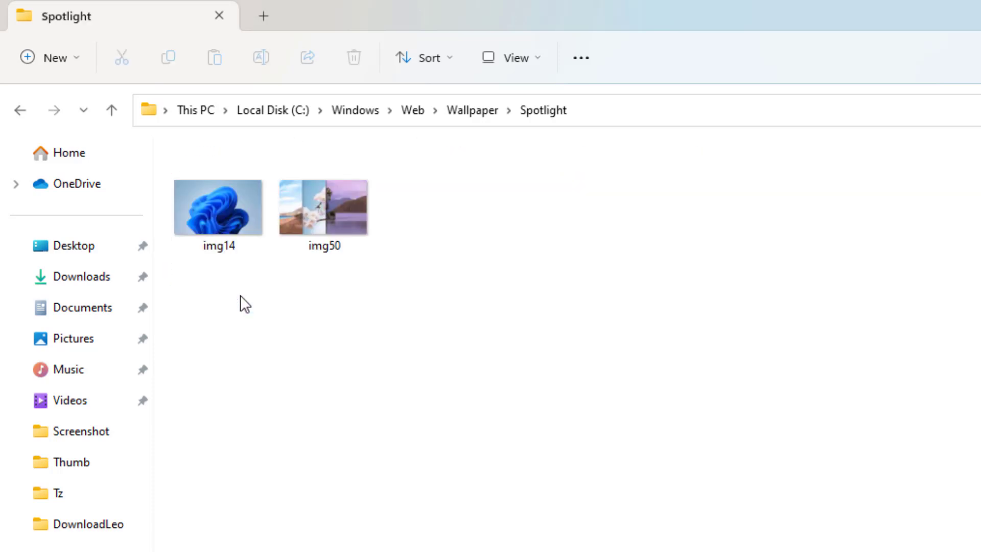
pyautogui.hotkey('alt', 'Left')
pyautogui.click(239, 330)
pyautogui.doubleClick(240, 330)
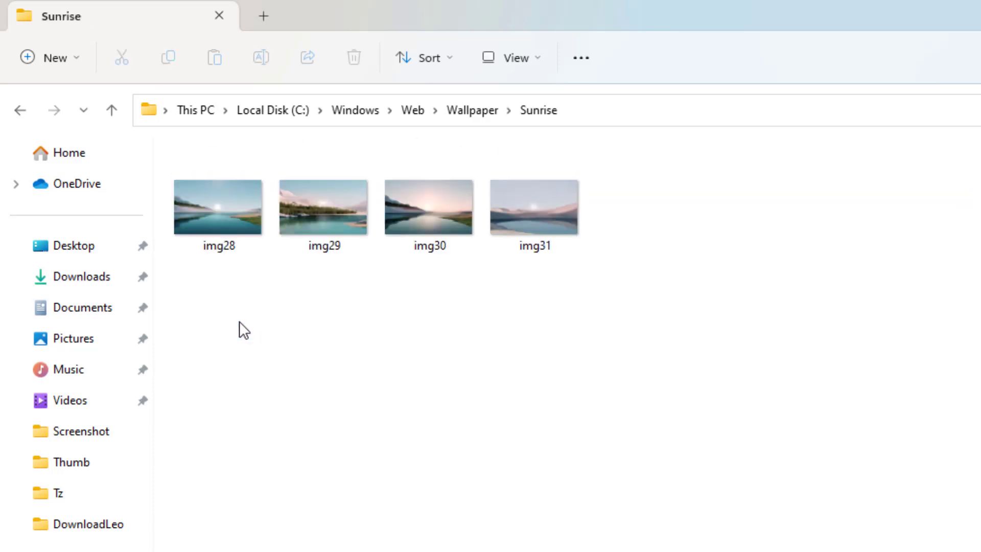
pyautogui.hotkey('alt', 'Left')
pyautogui.click(229, 354)
pyautogui.doubleClick(229, 354)
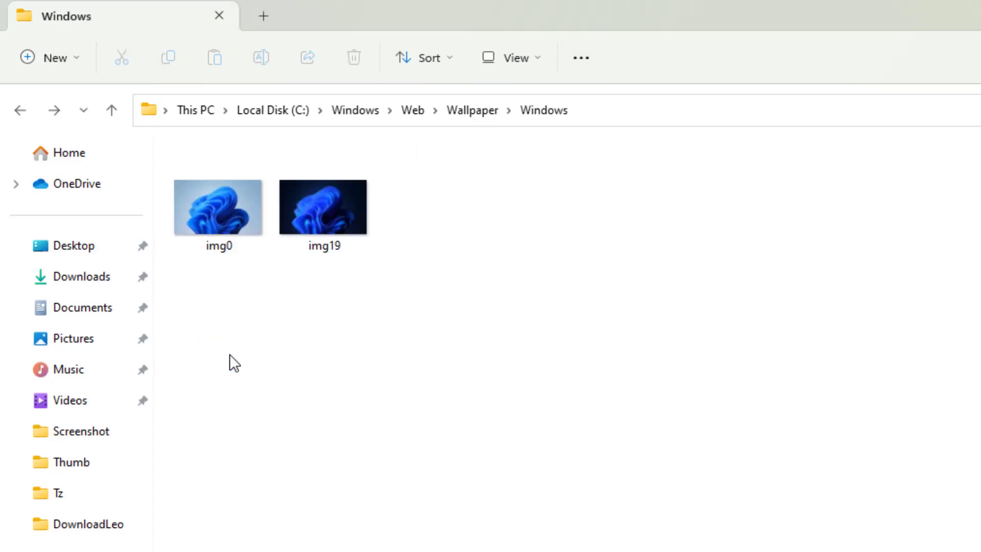
# Return to the Web folder and open the touchkeyboard folder to view its theme images.
pyautogui.hotkey('alt', 'Left')
pyautogui.hotkey('alt', 'Left')
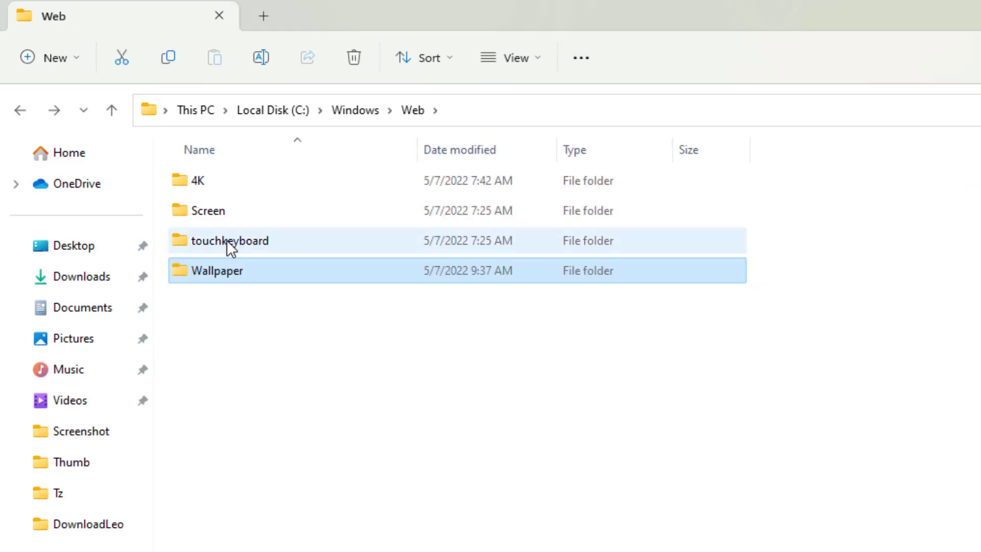
pyautogui.doubleClick(227, 241)
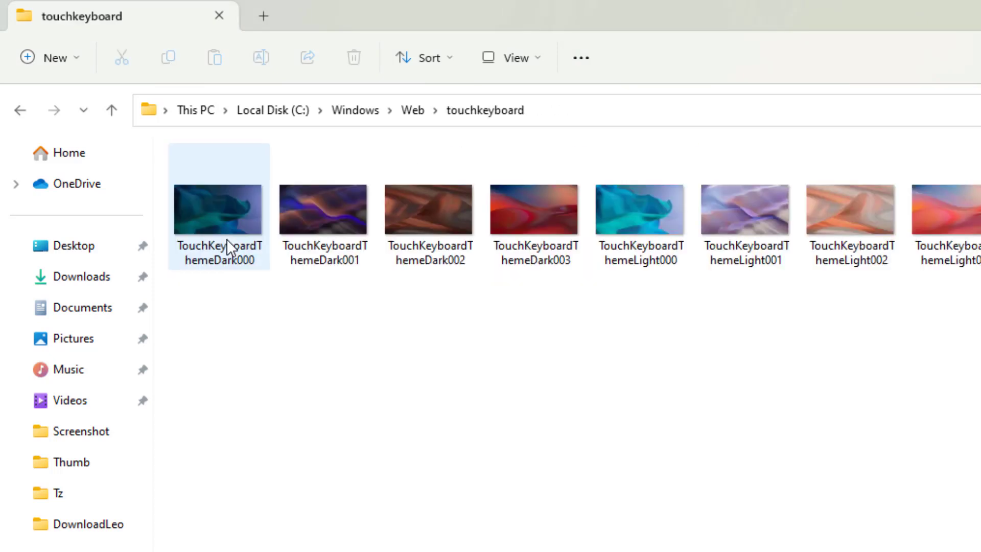
# Check the images in the Screen folder and choose that folder as the slideshow's picture album.
pyautogui.hotkey('alt', 'Left')
pyautogui.doubleClick(215, 218)
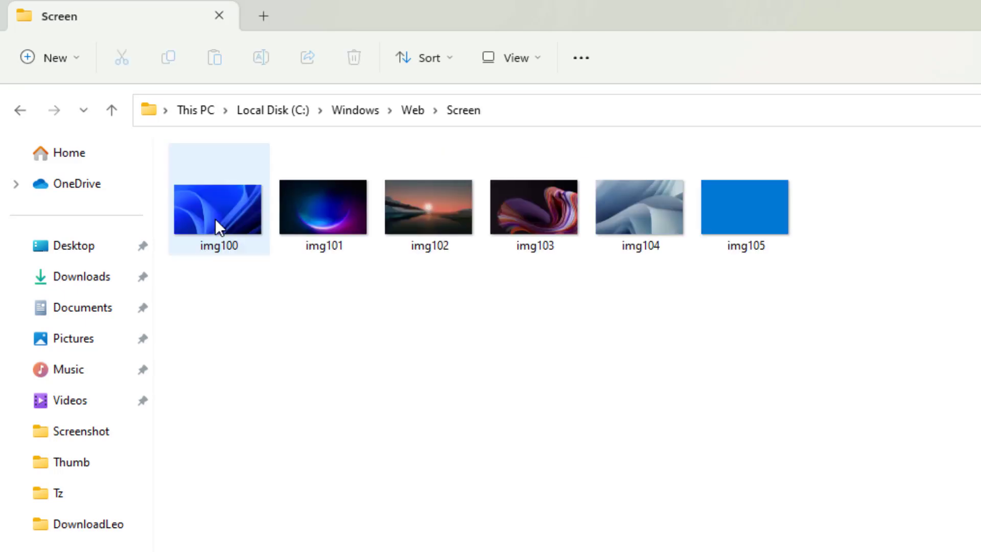
pyautogui.hotkey('alt', 'Left')
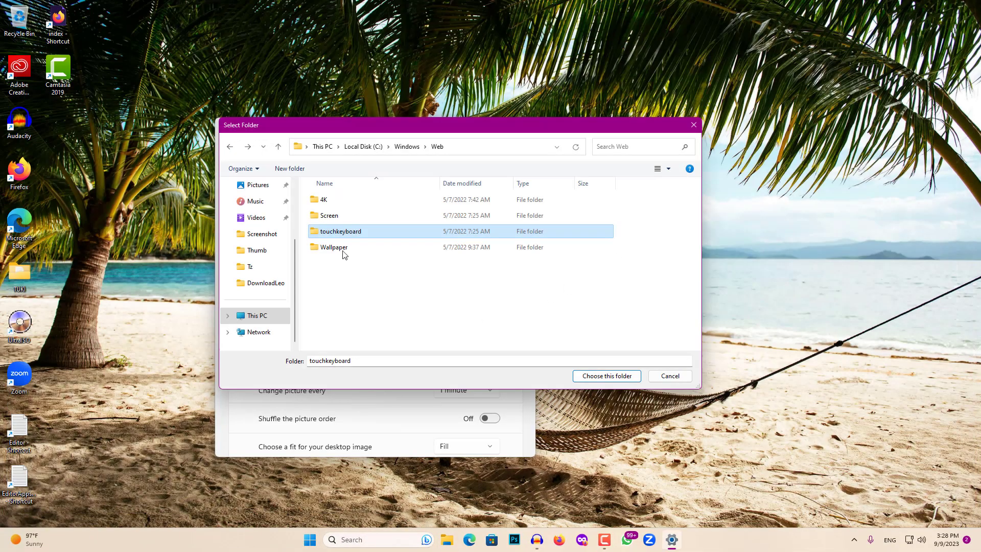
pyautogui.click(339, 216)
pyautogui.click(602, 378)
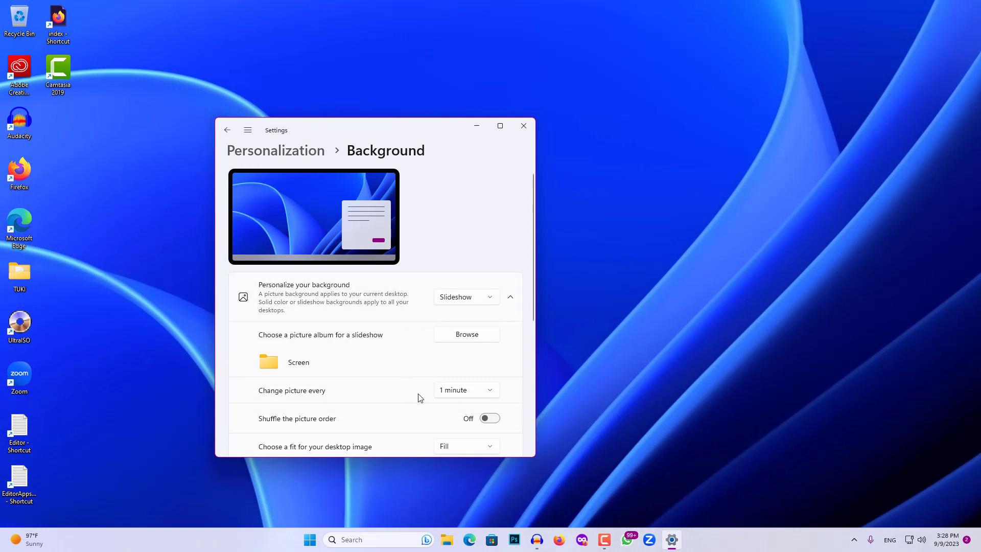
# Turn on shuffling of the slideshow's picture order and set the desktop image fit to Center.
pyautogui.scroll(-3, 450, 392)
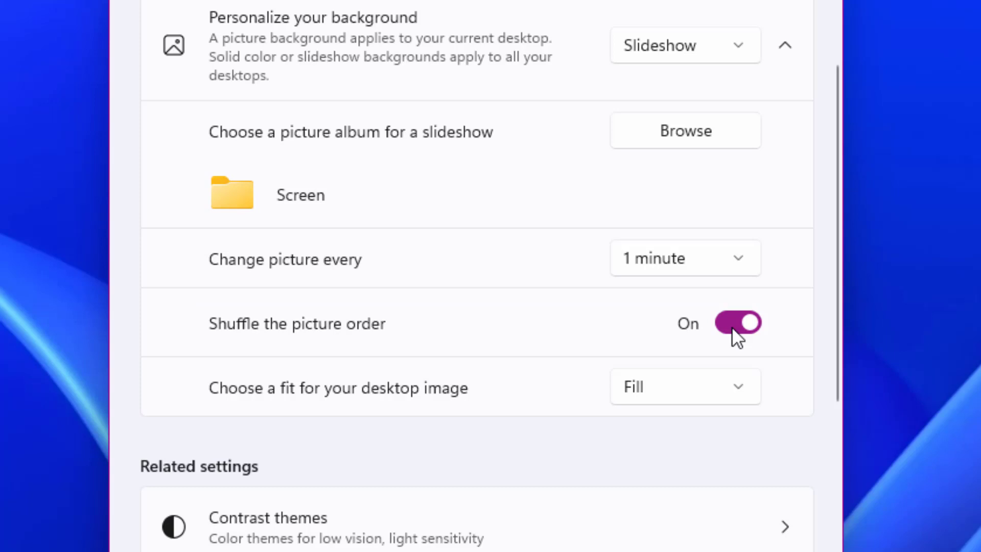
pyautogui.click(732, 327)
pyautogui.click(732, 326)
pyautogui.click(688, 388)
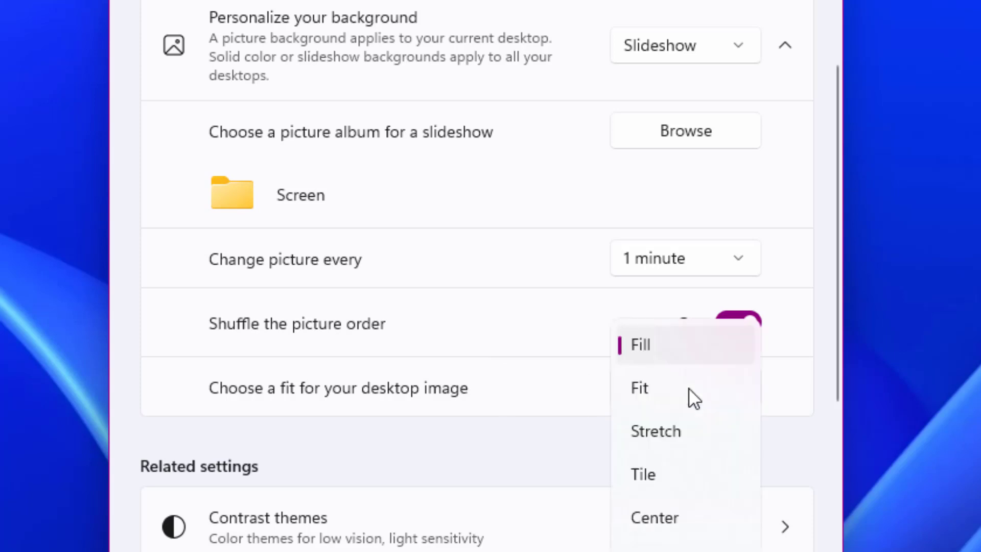
pyautogui.click(661, 517)
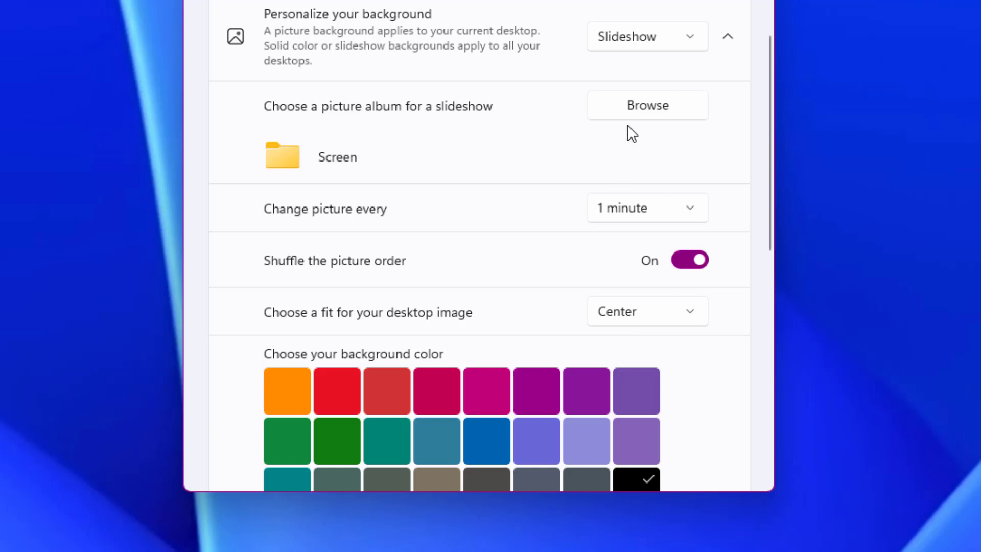
pyautogui.click(636, 106)
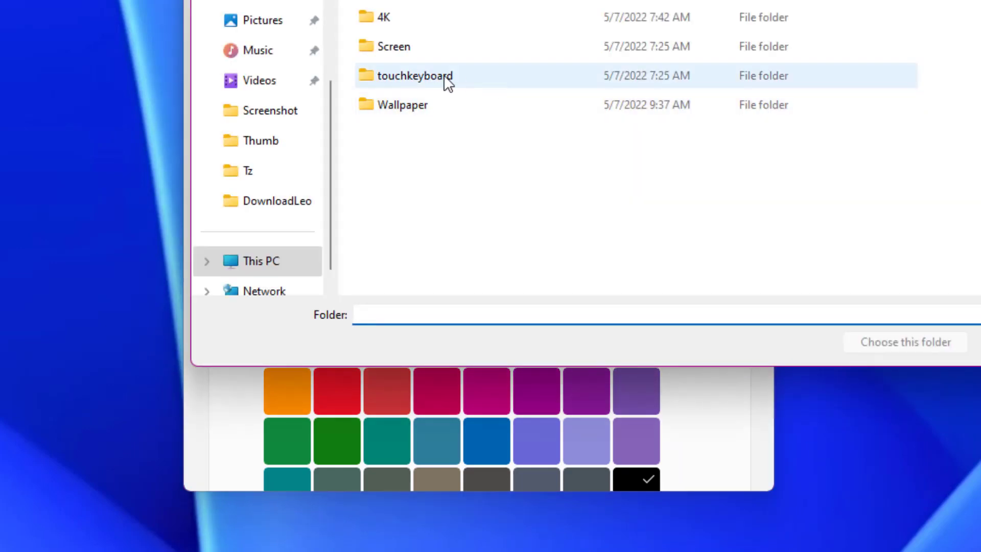
pyautogui.click(276, 149)
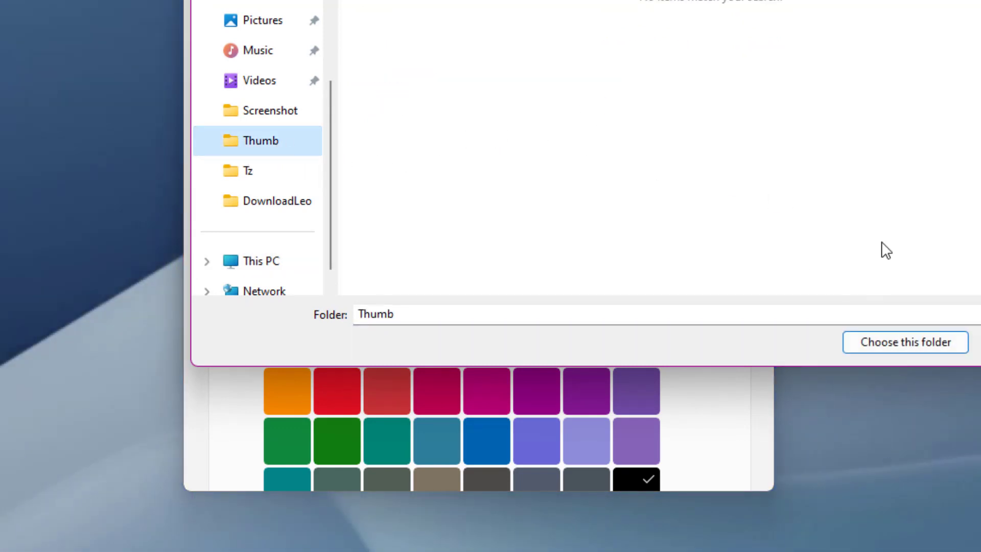
pyautogui.press('Escape')
# Switch the desktop background type from a slideshow to Picture.
pyautogui.scroll(3, 630, 110)
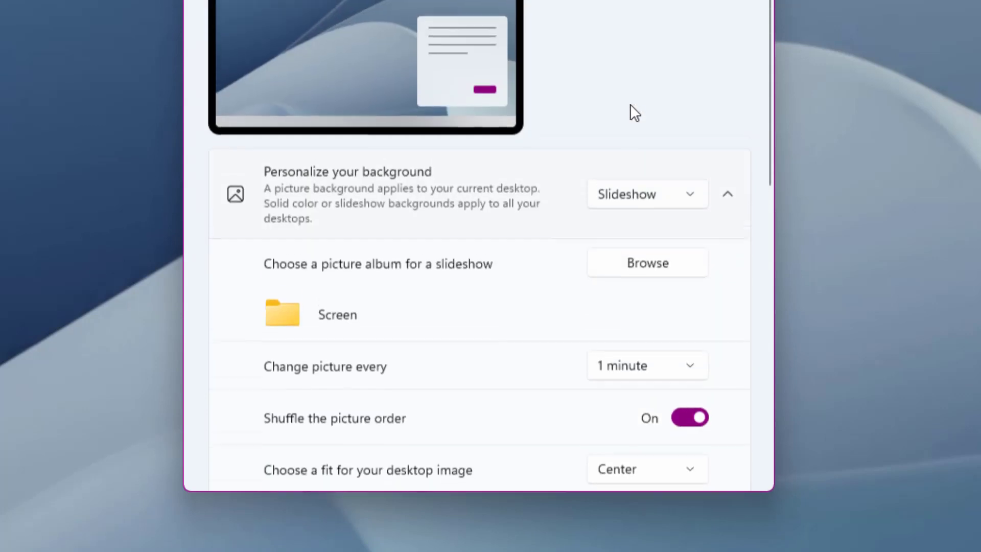
pyautogui.click(633, 197)
pyautogui.click(634, 134)
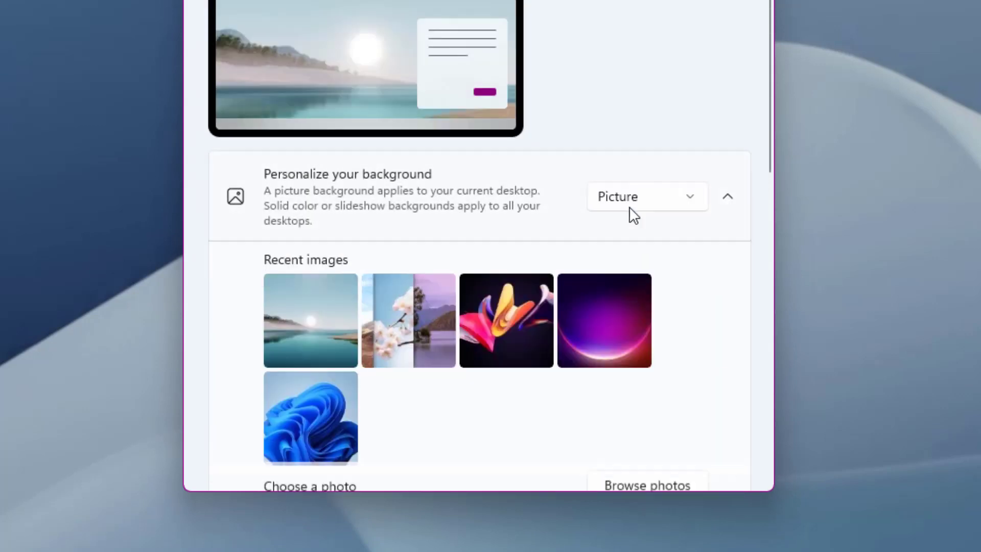
pyautogui.scroll(-5, 595, 228)
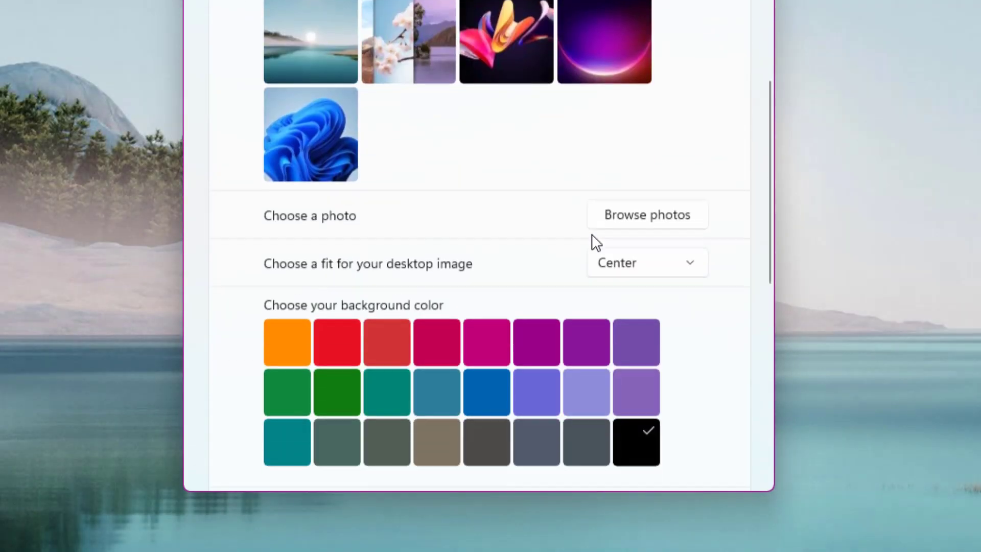
# Set the round blue button image from the Thumb folder as the desktop background photo.
pyautogui.click(648, 184)
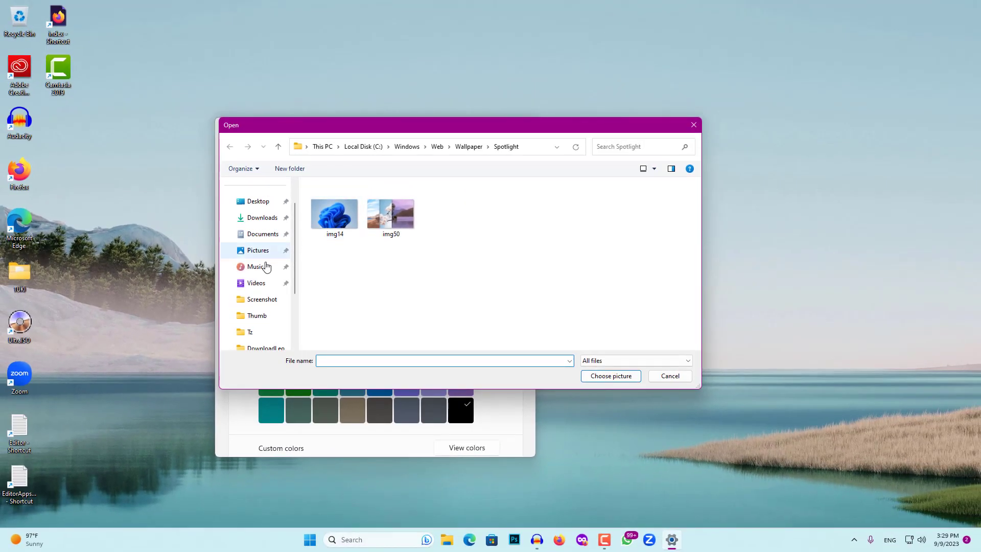
pyautogui.click(263, 315)
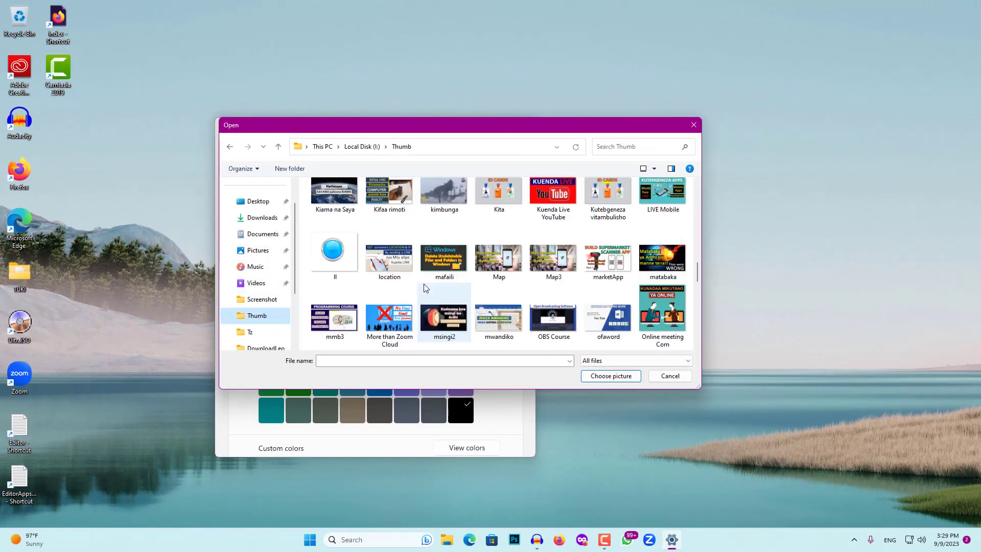
pyautogui.click(335, 255)
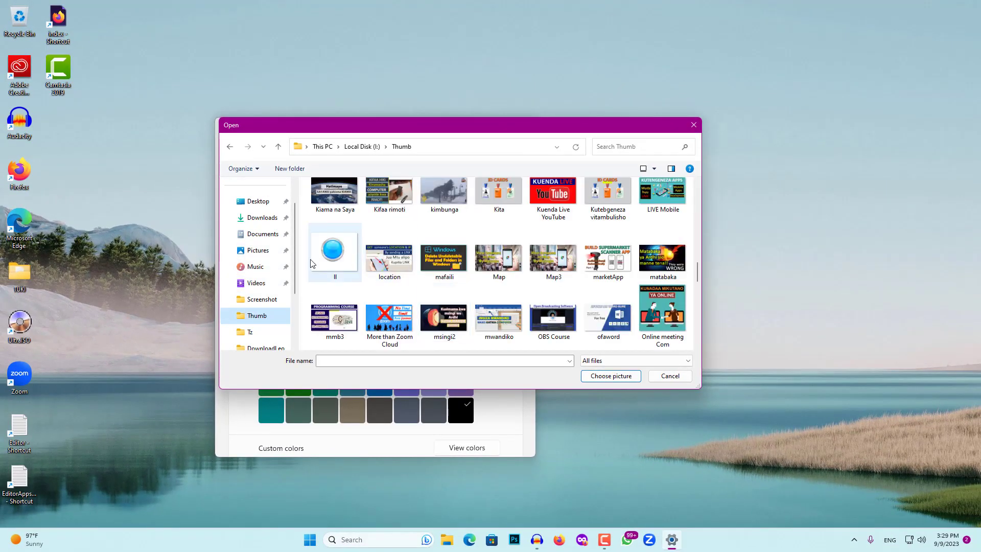
pyautogui.click(607, 377)
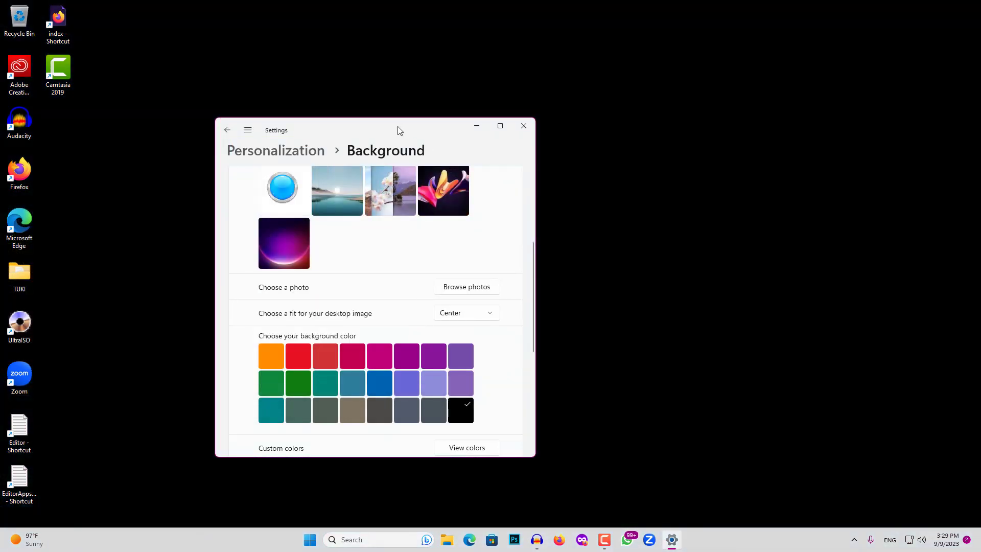
# Move the Settings window off the centered picture, try green around it and set the background color to bright red.
pyautogui.moveTo(399, 130); pyautogui.dragTo(835, 96)
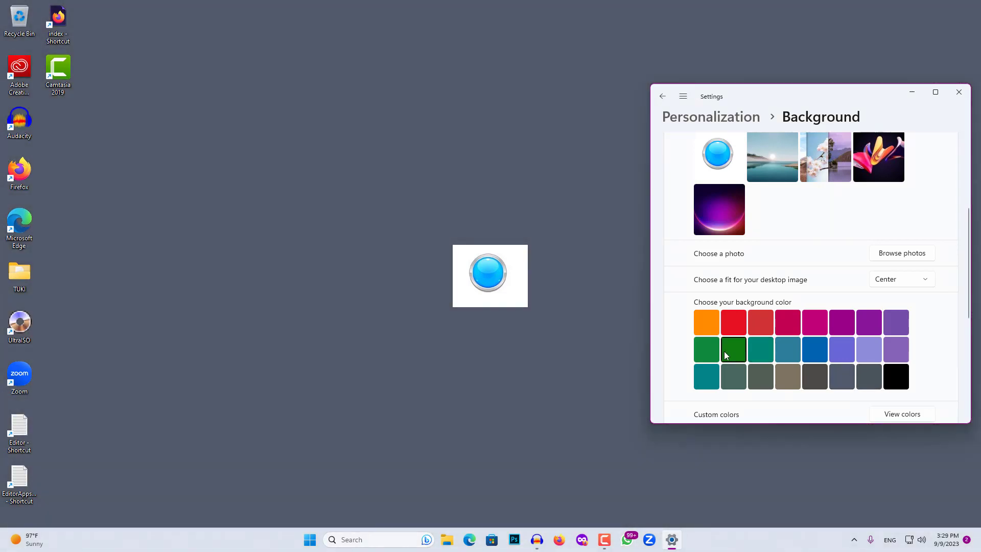
pyautogui.click(700, 353)
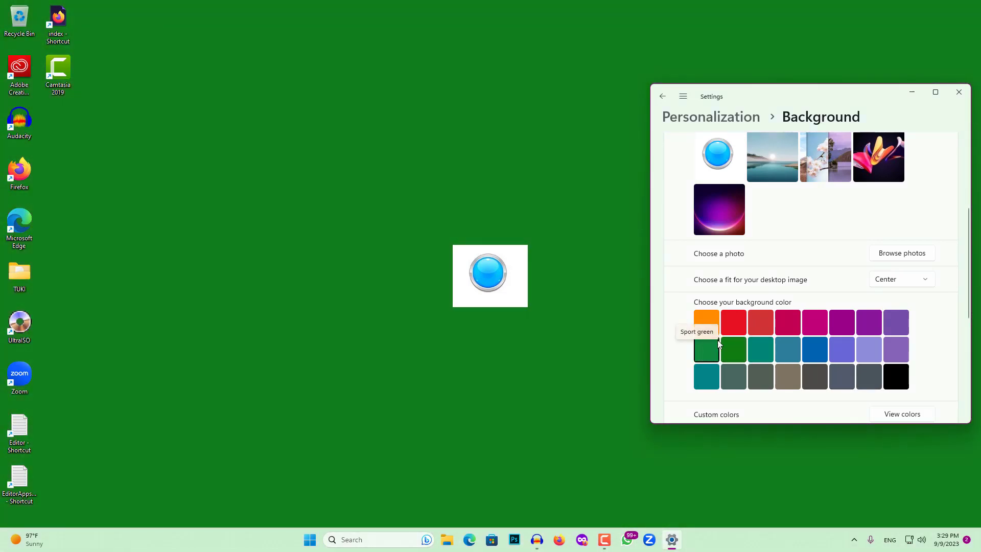
pyautogui.click(734, 323)
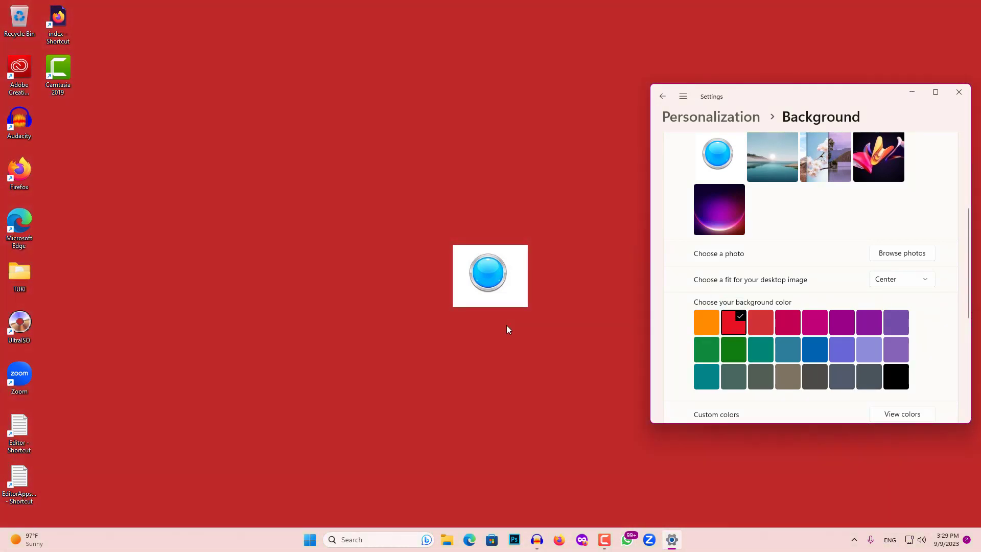
pyautogui.moveTo(814, 96); pyautogui.dragTo(261, 108)
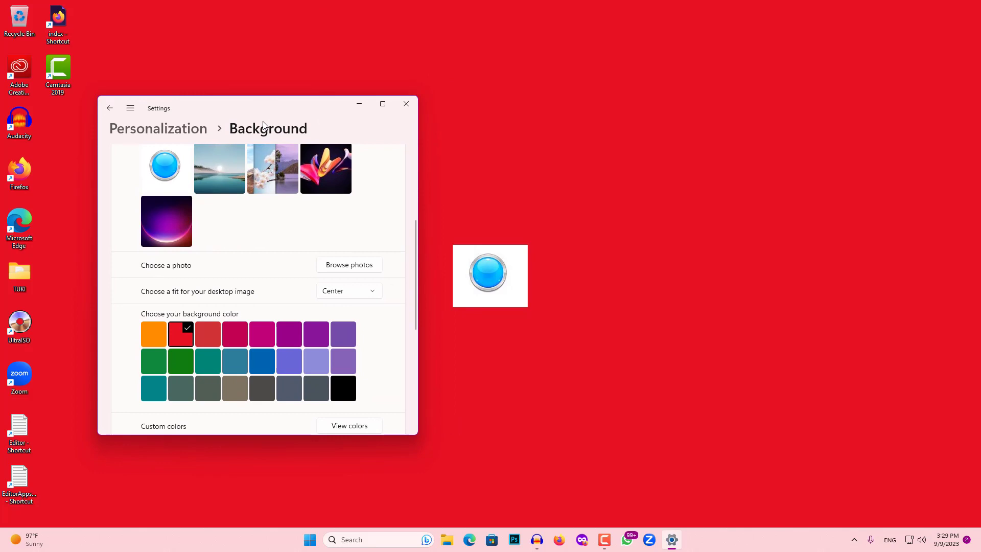
# Set the sdaRDHI image from the Thumb folder as the desktop background and move the Settings window to check it.
pyautogui.moveTo(263, 125); pyautogui.dragTo(297, 124)
pyautogui.click(383, 265)
pyautogui.scroll(-10, 308, 290)
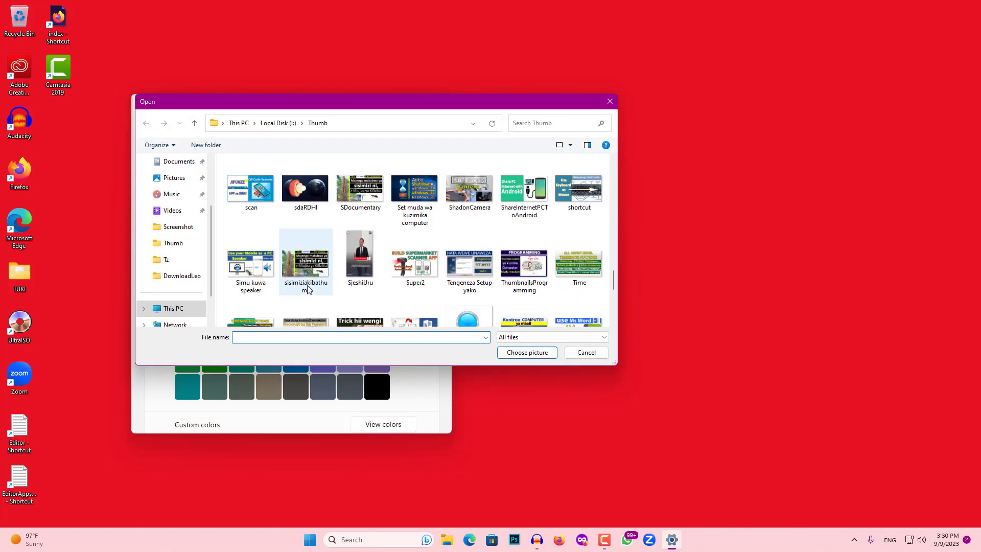
pyautogui.click(310, 208)
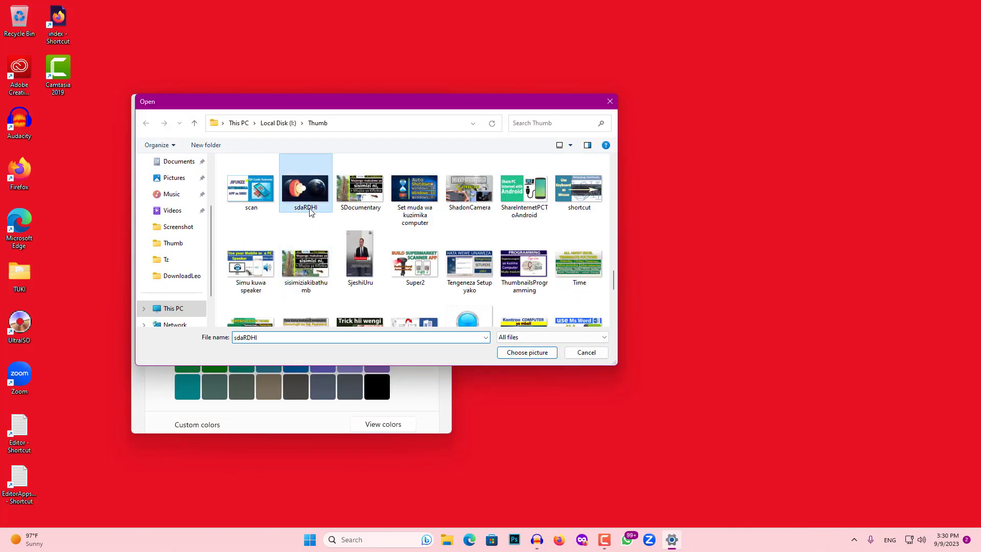
pyautogui.click(516, 352)
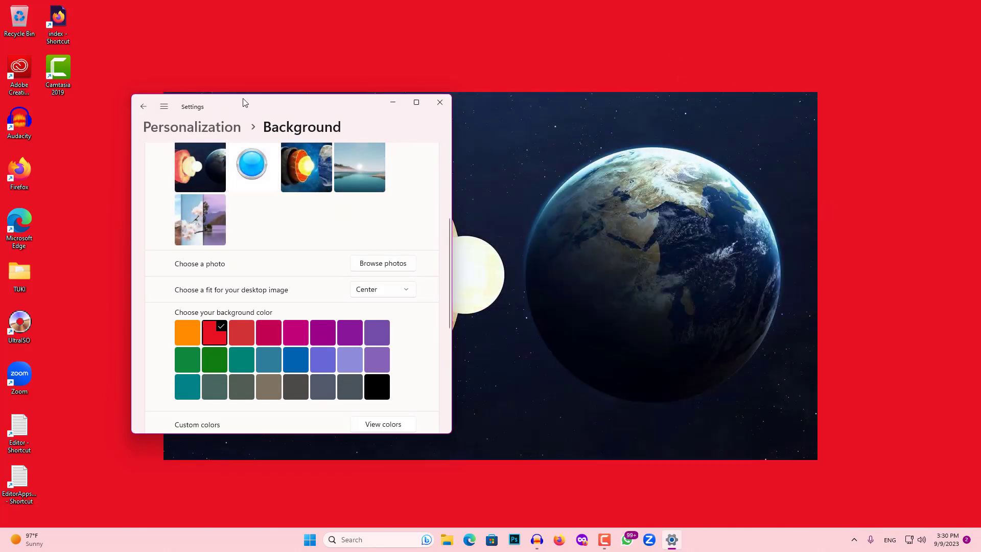
pyautogui.moveTo(243, 103); pyautogui.dragTo(325, 120)
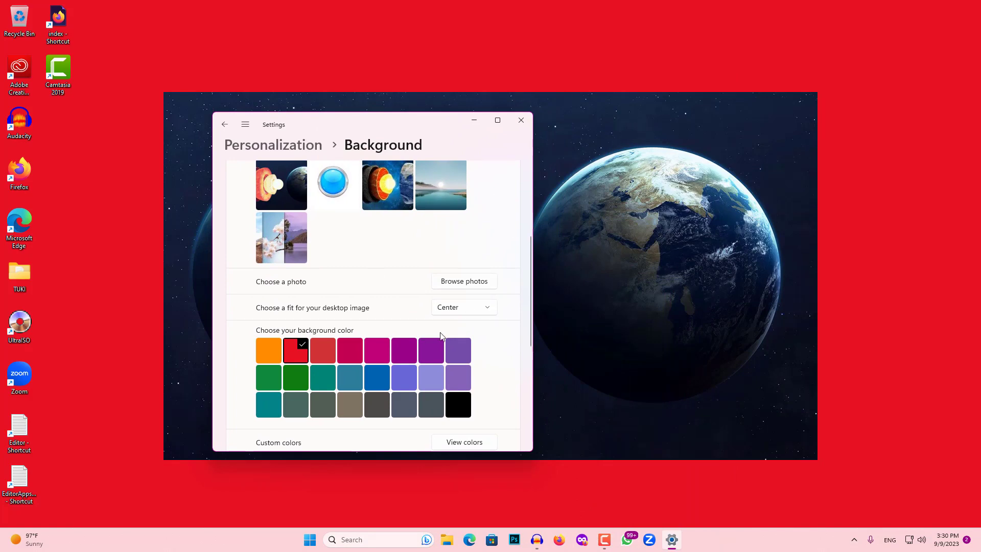
# Select the dark grey-green background color, brighten it to #6A998D in the custom color picker and show its color values.
pyautogui.click(297, 405)
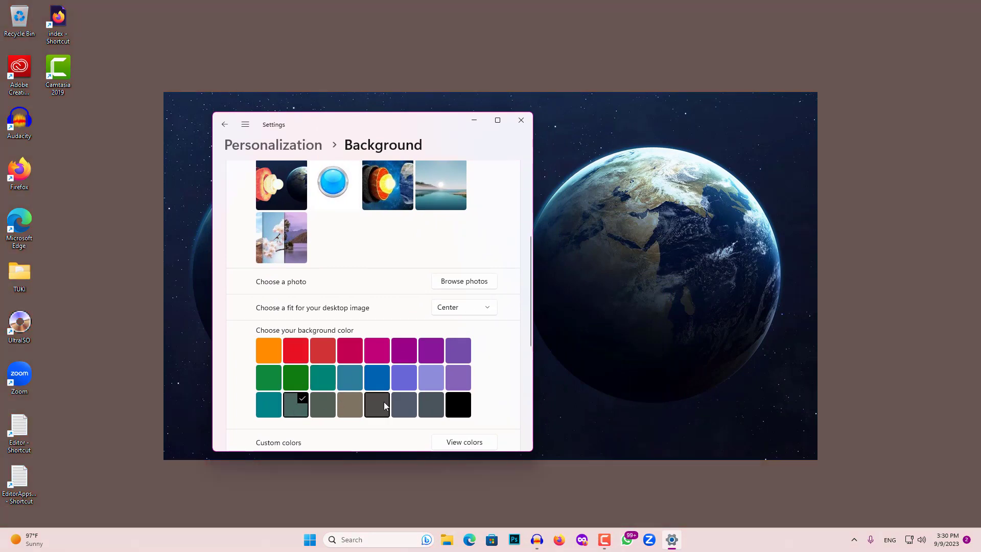
pyautogui.scroll(-1, 385, 404)
pyautogui.scroll(-1, 386, 405)
pyautogui.click(465, 400)
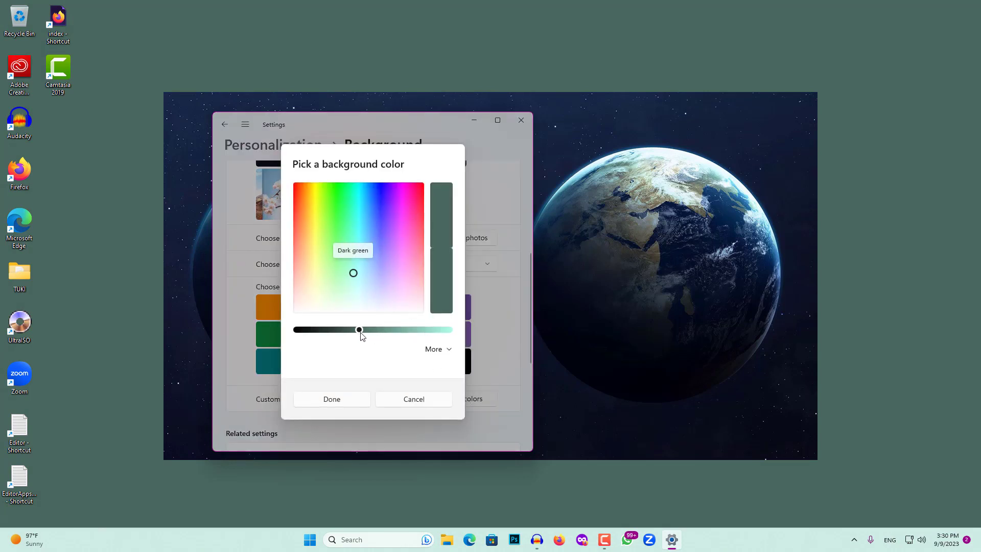
pyautogui.moveTo(359, 331); pyautogui.dragTo(387, 332)
pyautogui.click(449, 352)
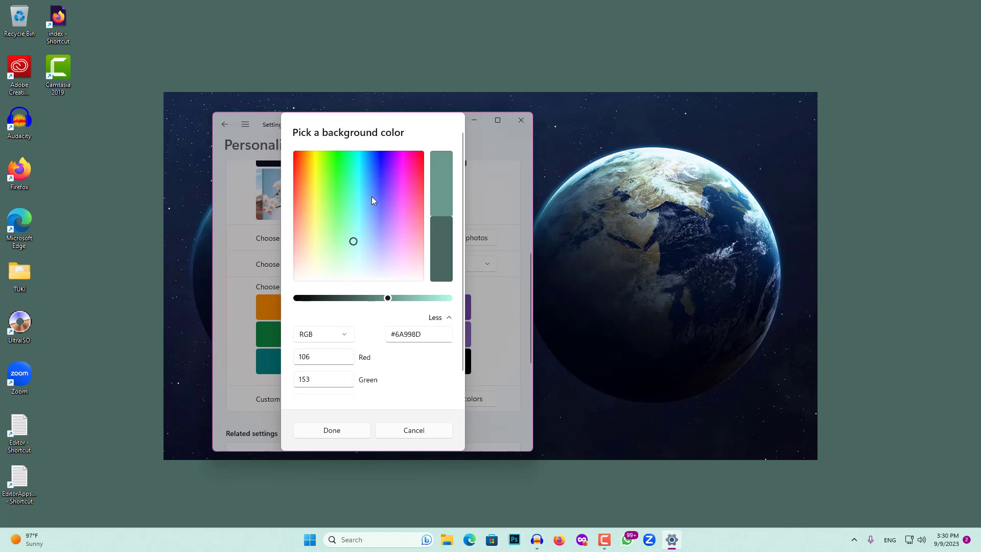
# Try several pink and blue hues in the color picker and apply purple #463599 as the custom background color.
pyautogui.click(388, 162)
pyautogui.click(414, 190)
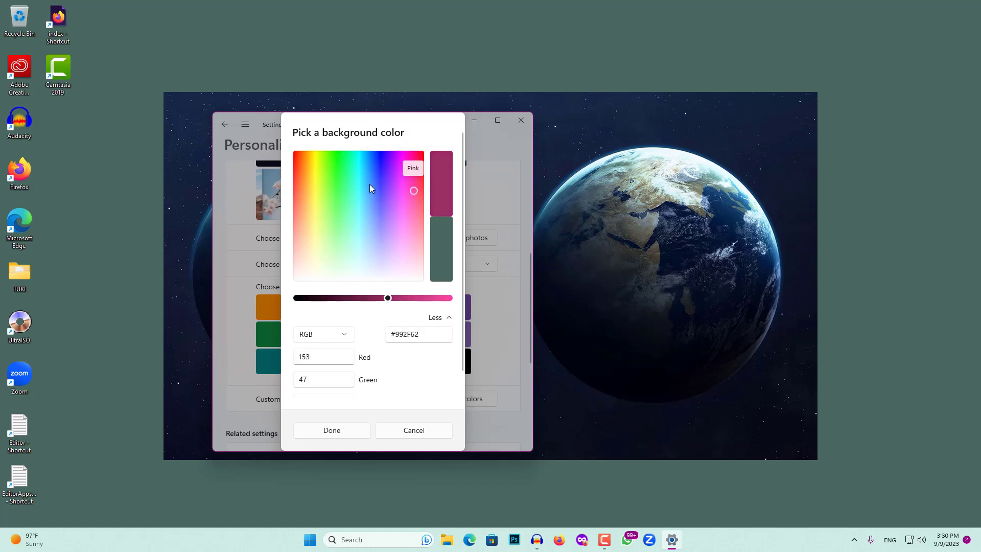
pyautogui.click(372, 164)
pyautogui.click(384, 181)
pyautogui.click(384, 196)
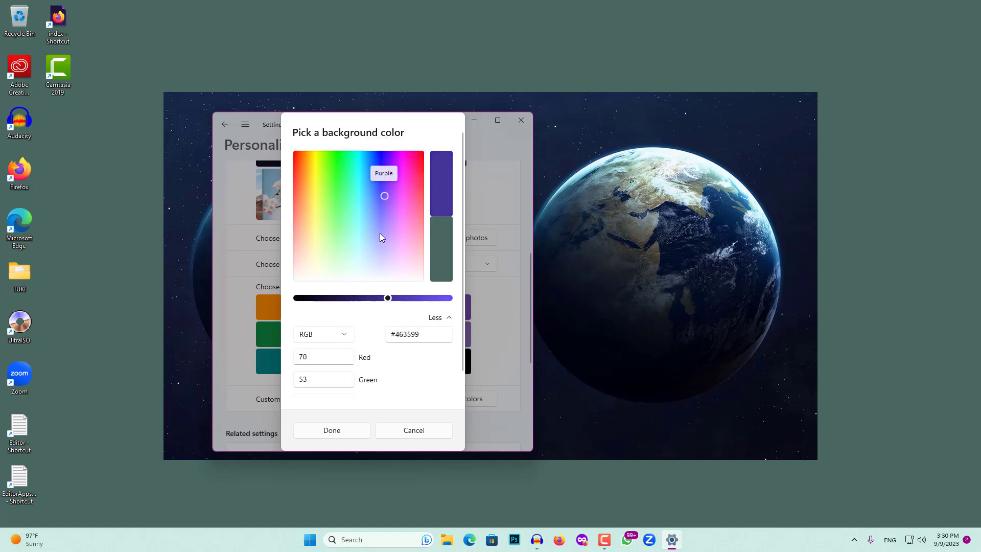
pyautogui.click(341, 436)
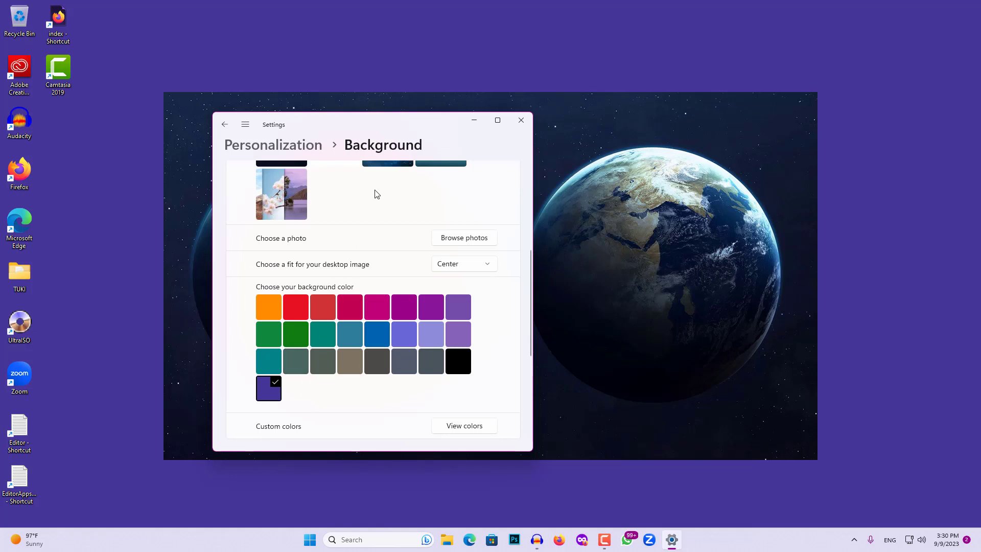
# Switch the desktop background type from Picture to Solid color.
pyautogui.scroll(-1, 373, 236)
pyautogui.scroll(2, 350, 297)
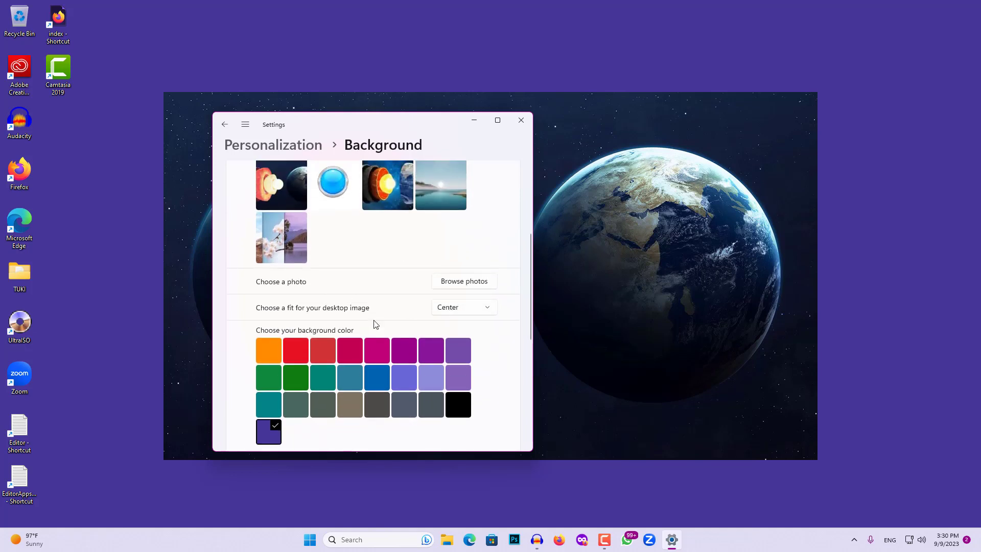
pyautogui.scroll(4, 376, 324)
pyautogui.click(489, 294)
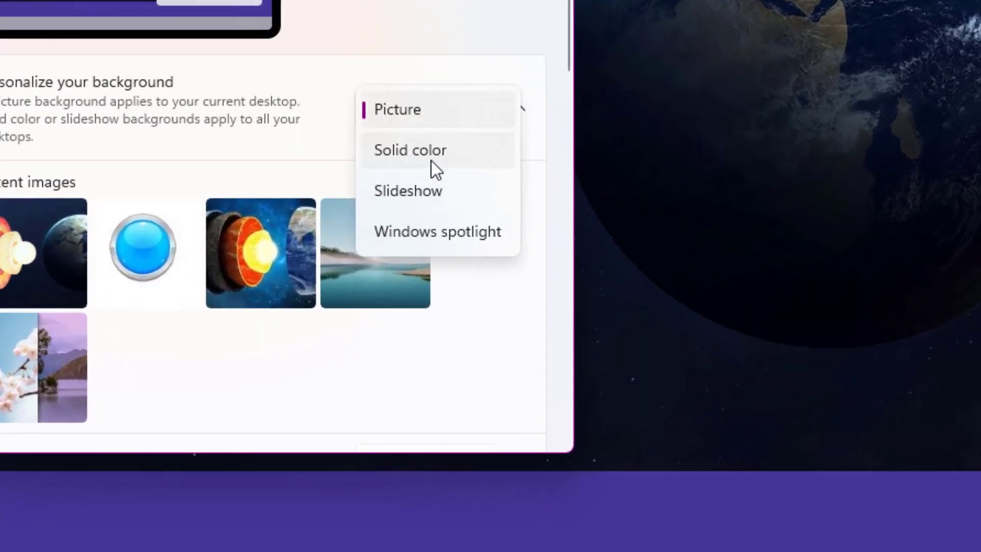
pyautogui.click(397, 160)
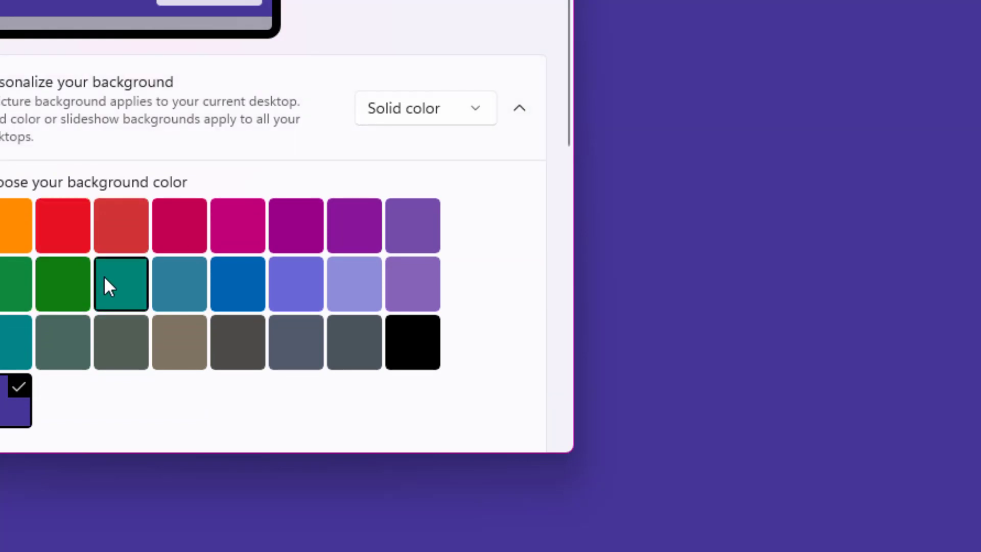
# Try the green, Mint dark and Camouflage solid colors and set the desktop background to Storm.
pyautogui.click(55, 290)
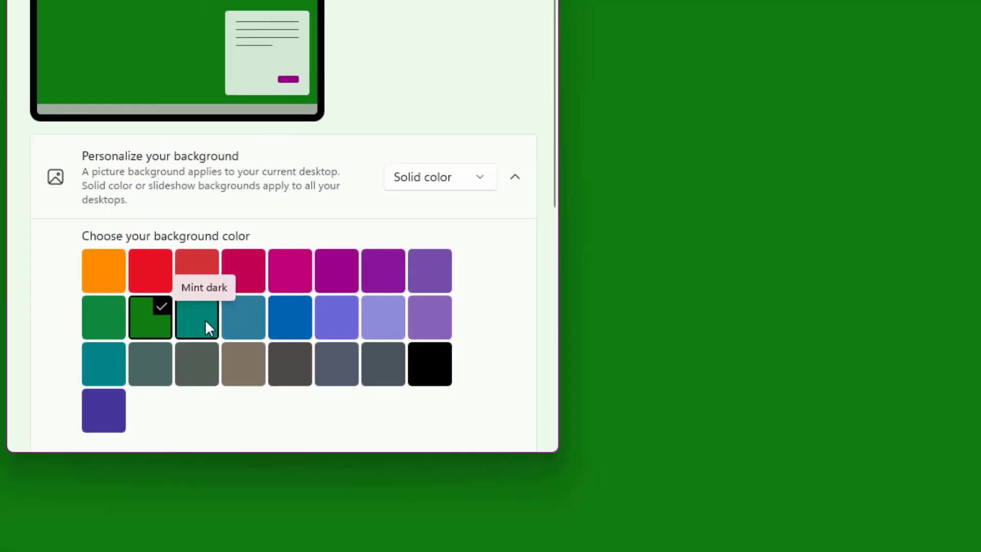
pyautogui.click(134, 294)
pyautogui.click(351, 400)
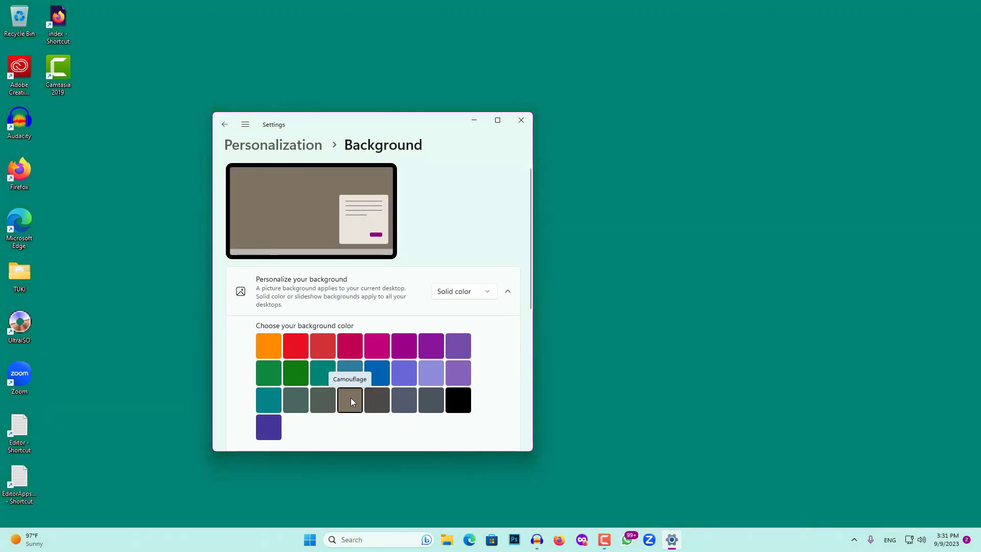
pyautogui.click(383, 406)
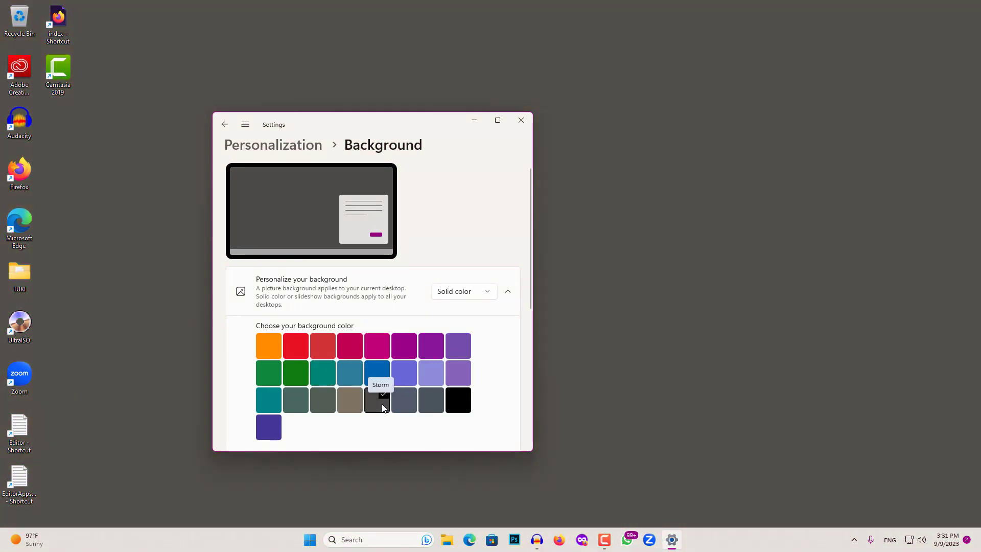
# Try the blue-grey and Gray dark solid colors, and switch the desktop background type to Windows spotlight.
pyautogui.click(407, 404)
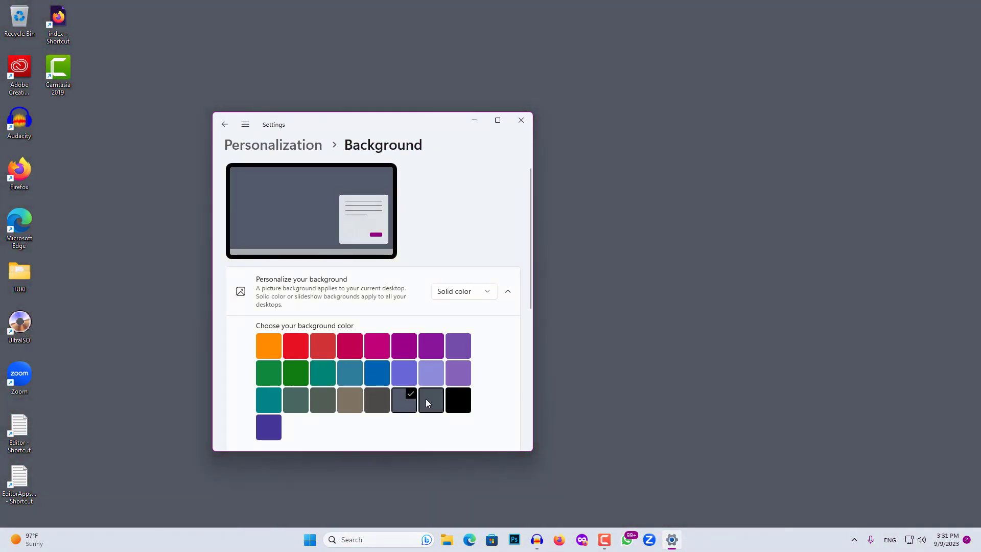
pyautogui.click(430, 401)
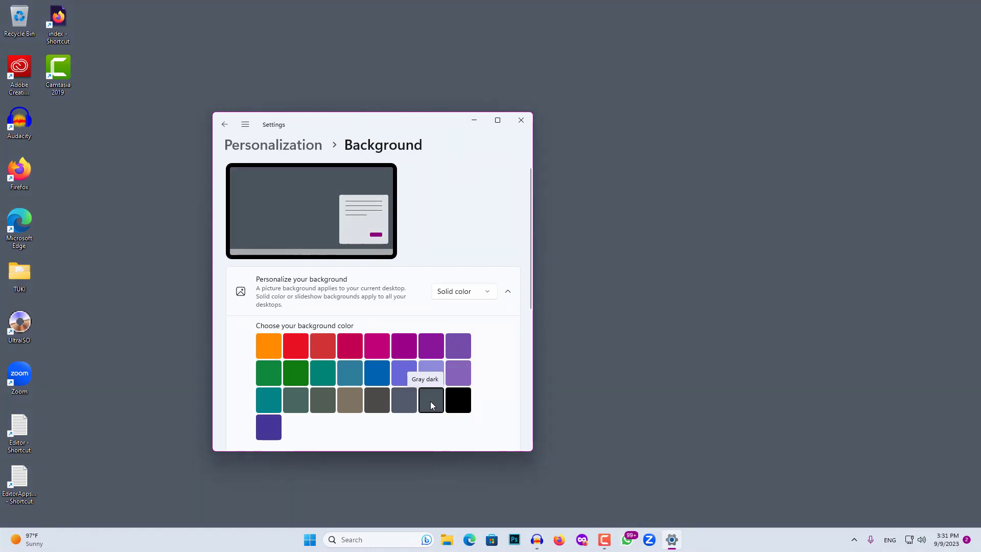
pyautogui.click(474, 296)
pyautogui.click(466, 329)
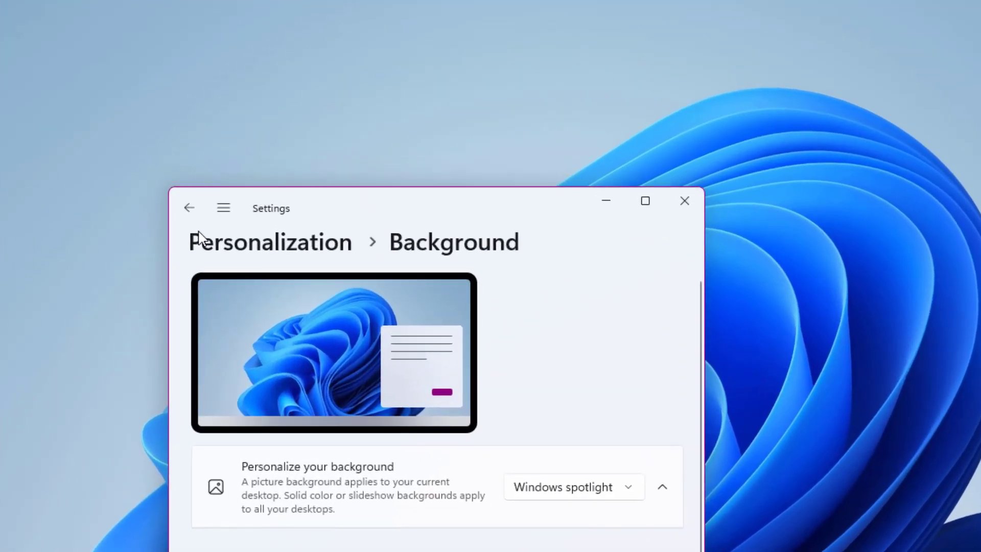
# Open the Themes settings and check how the current theme looks in a File Explorer window.
pyautogui.click(190, 214)
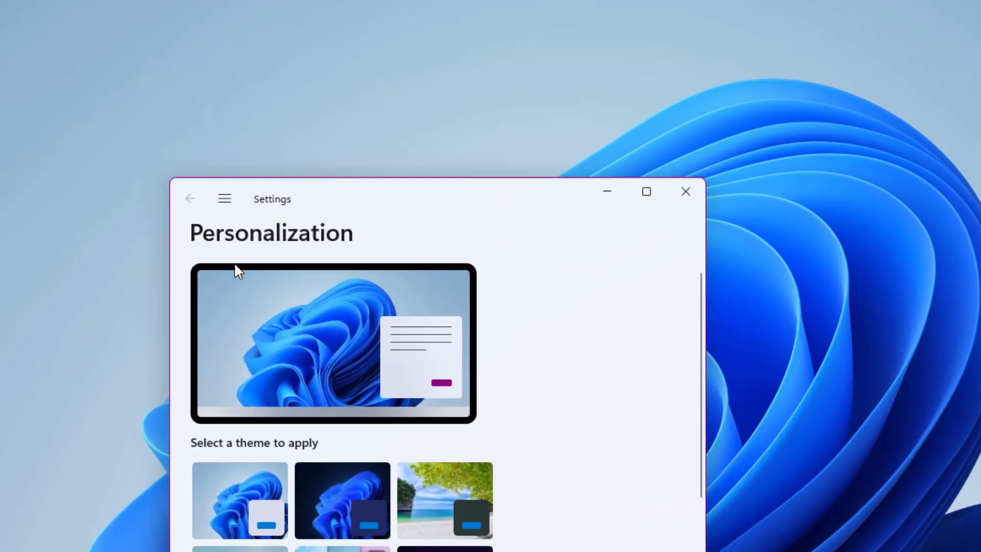
pyautogui.scroll(-4, 390, 234)
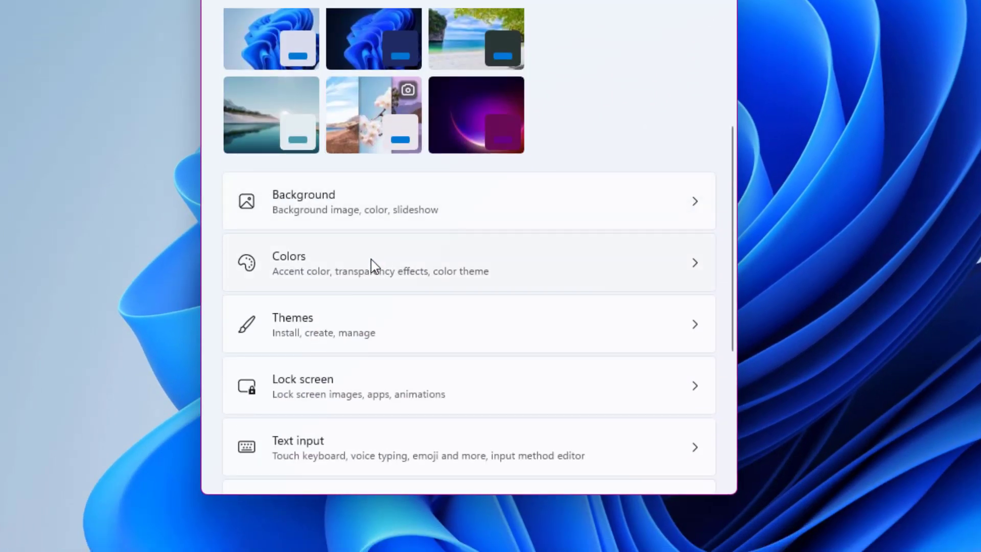
pyautogui.click(339, 337)
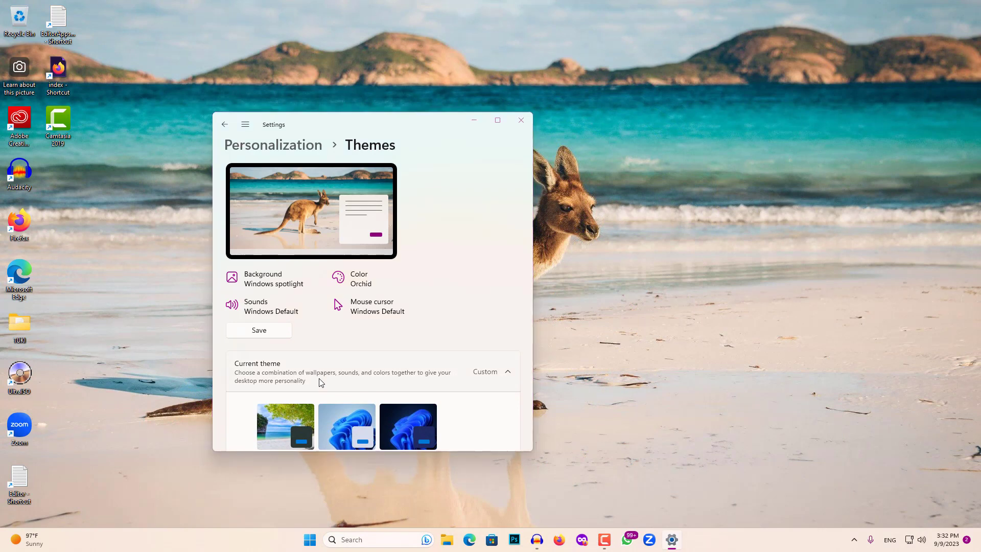
pyautogui.press('super+e')
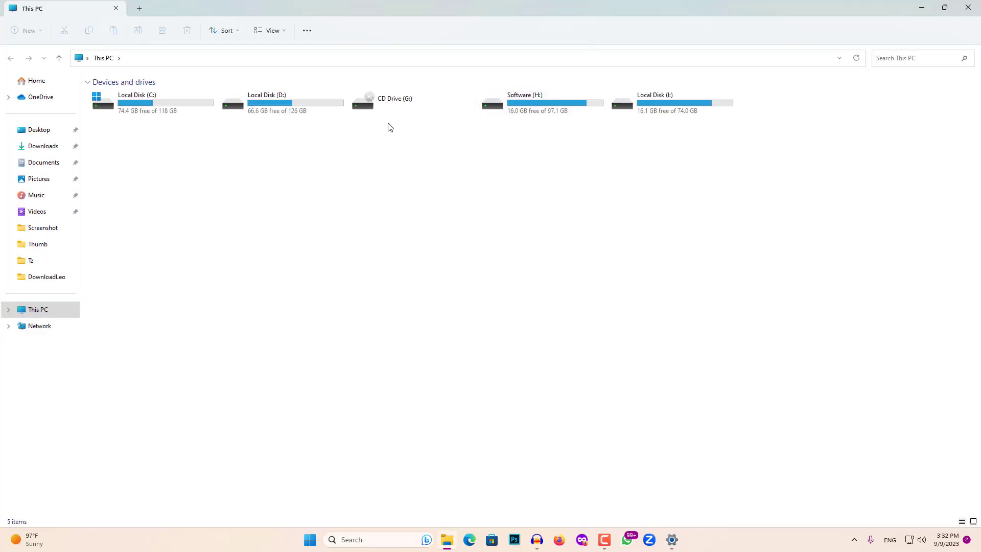
pyautogui.click(924, 7)
# Apply the Glow theme and check its appearance in a File Explorer window.
pyautogui.scroll(-2, 358, 405)
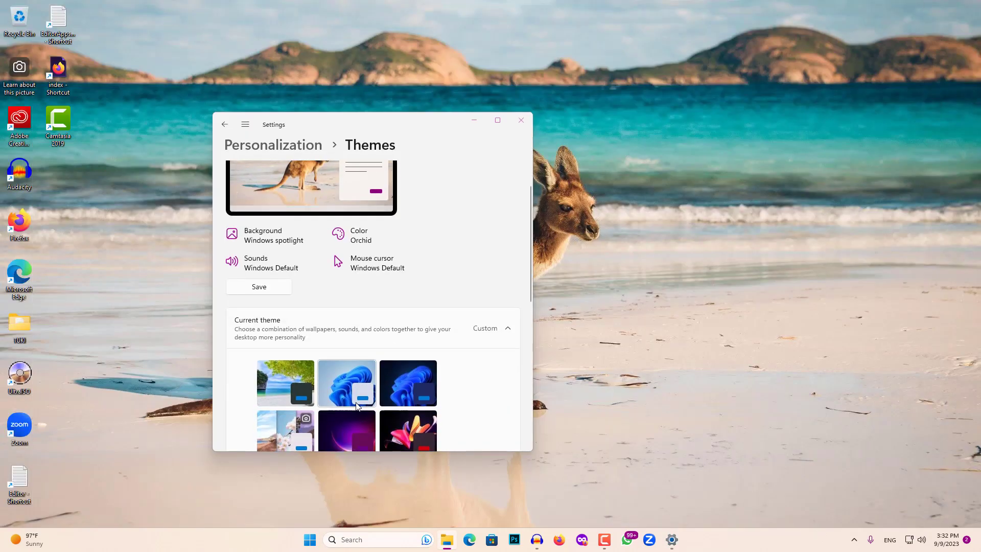
pyautogui.scroll(-1, 347, 399)
pyautogui.scroll(-1, 296, 359)
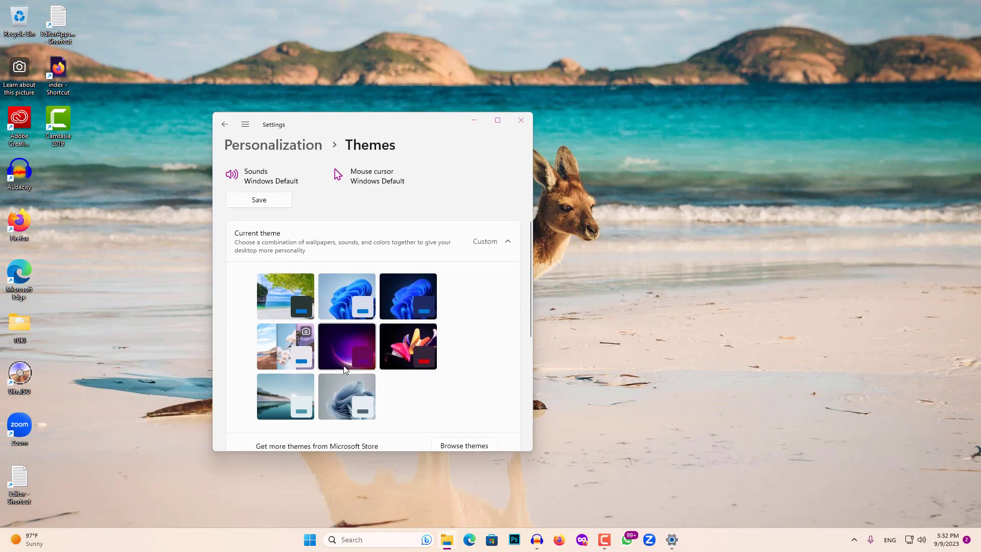
pyautogui.click(343, 345)
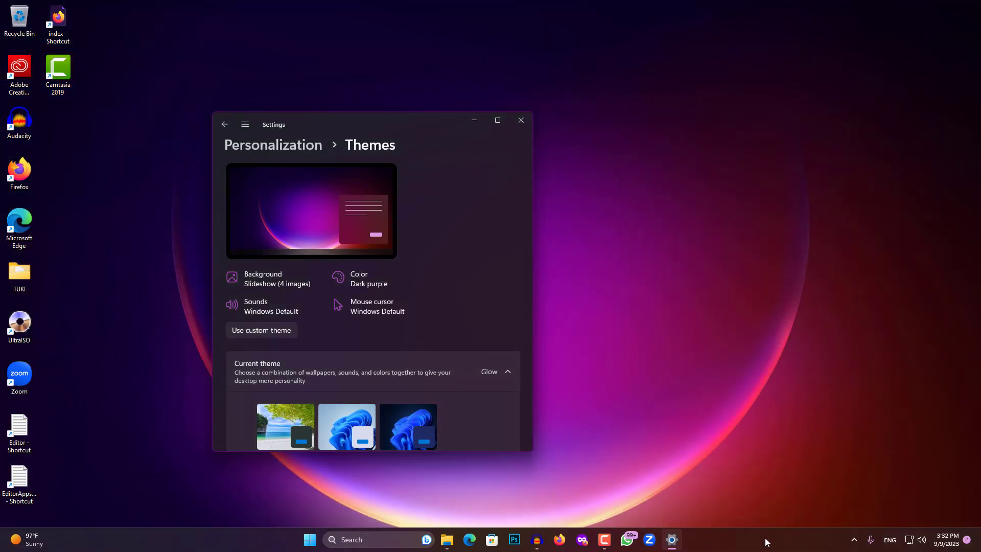
pyautogui.press('super+e')
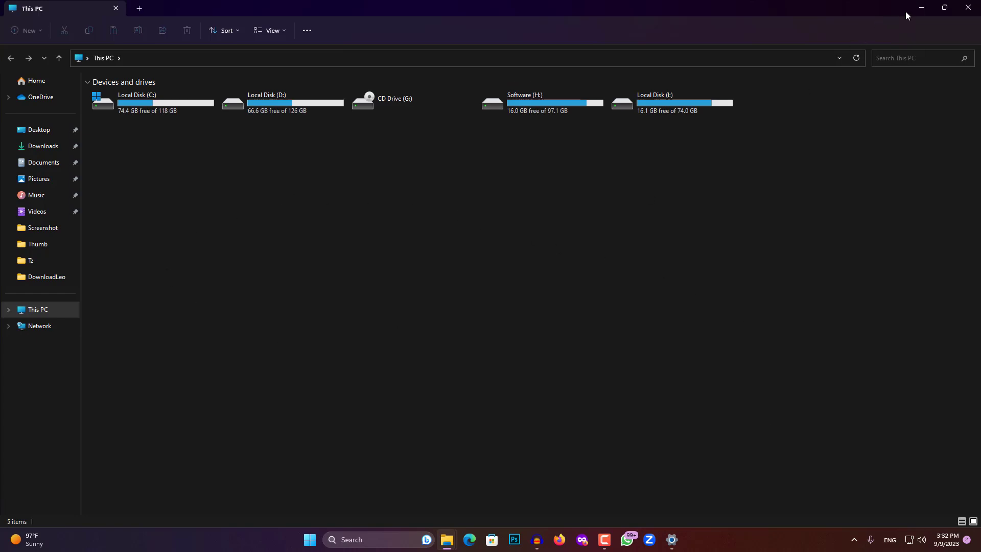
pyautogui.click(920, 8)
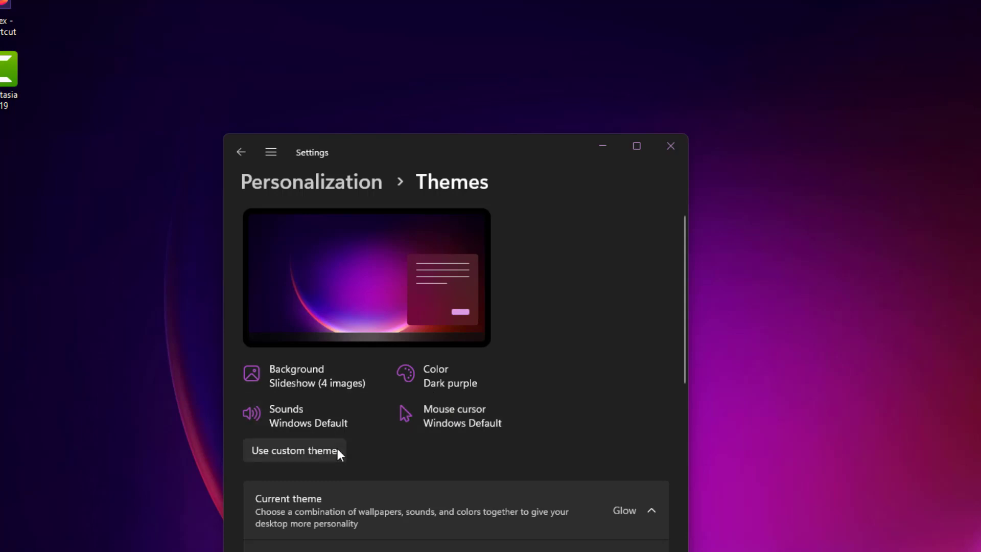
# Apply the Flow theme and check its appearance in a File Explorer window.
pyautogui.scroll(-3, 395, 465)
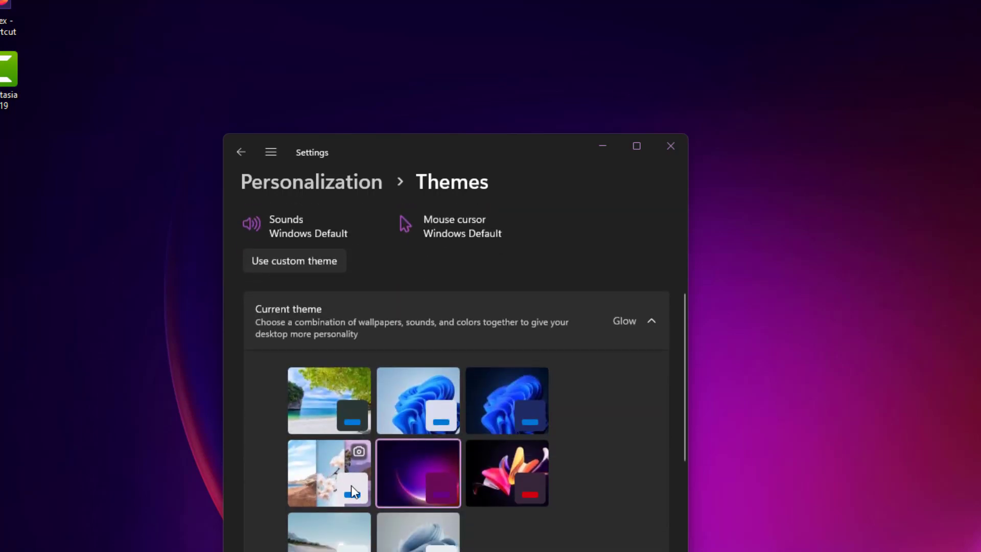
pyautogui.click(414, 547)
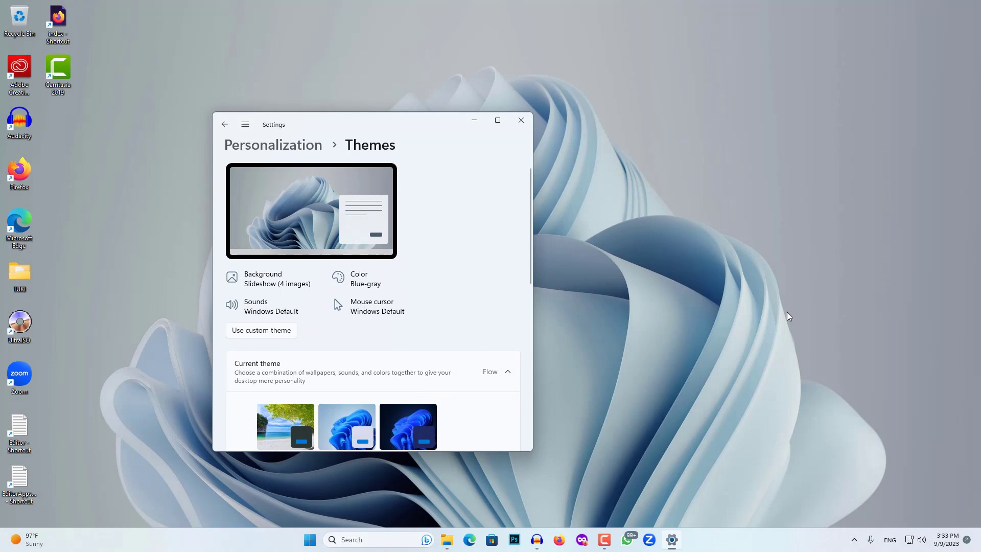
pyautogui.press('super+e')
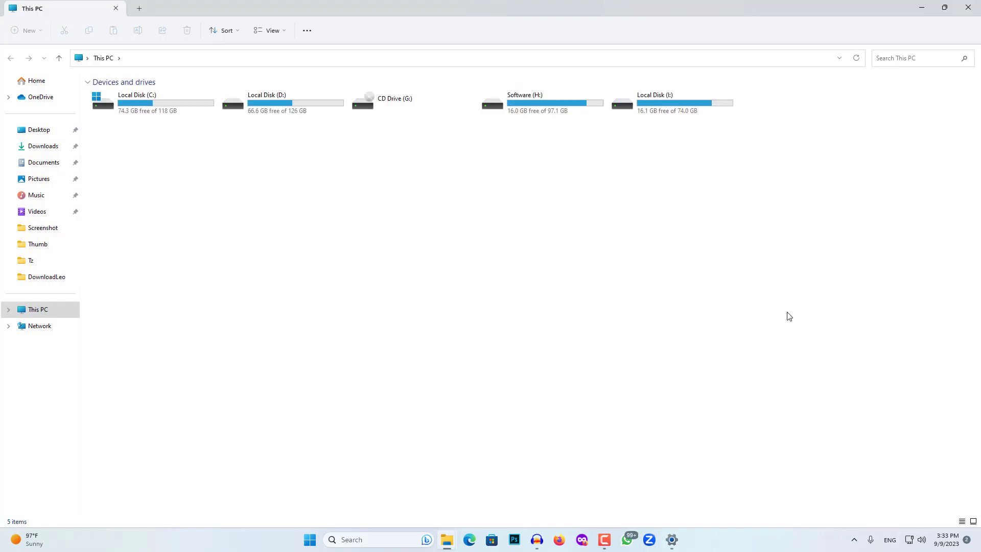
pyautogui.click(920, 11)
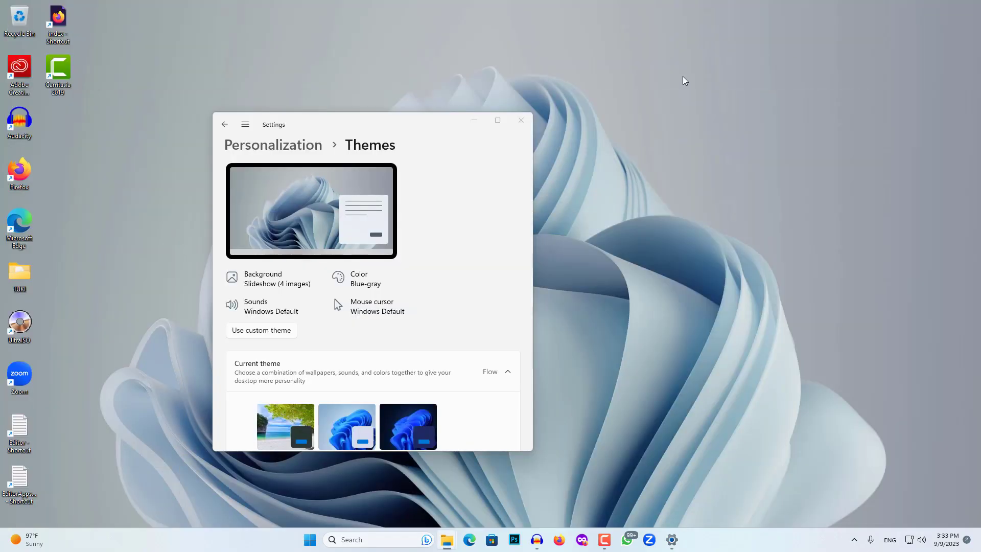
# Open the collection of additional themes in Microsoft Store from the Themes settings.
pyautogui.scroll(-2, 329, 345)
pyautogui.scroll(-2, 299, 324)
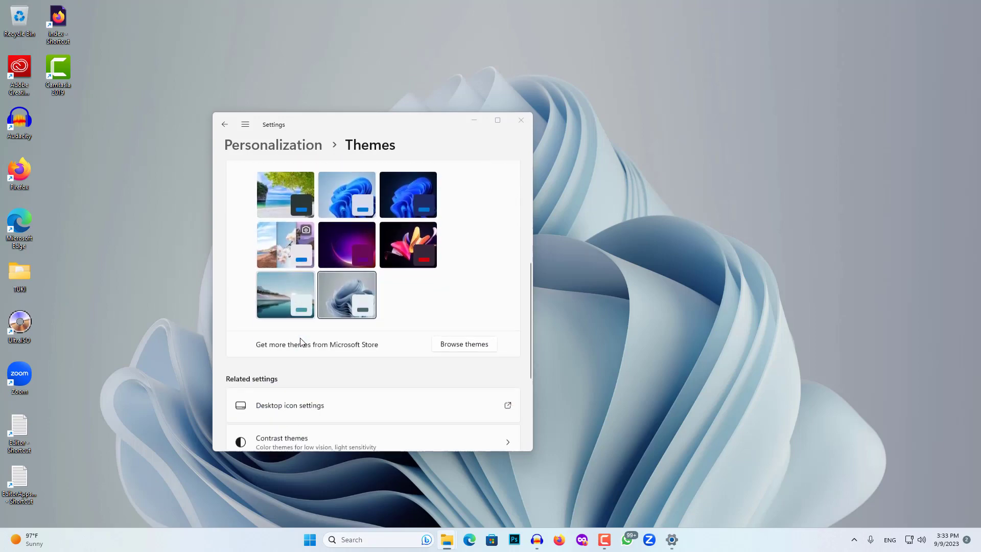
pyautogui.scroll(1, 329, 345)
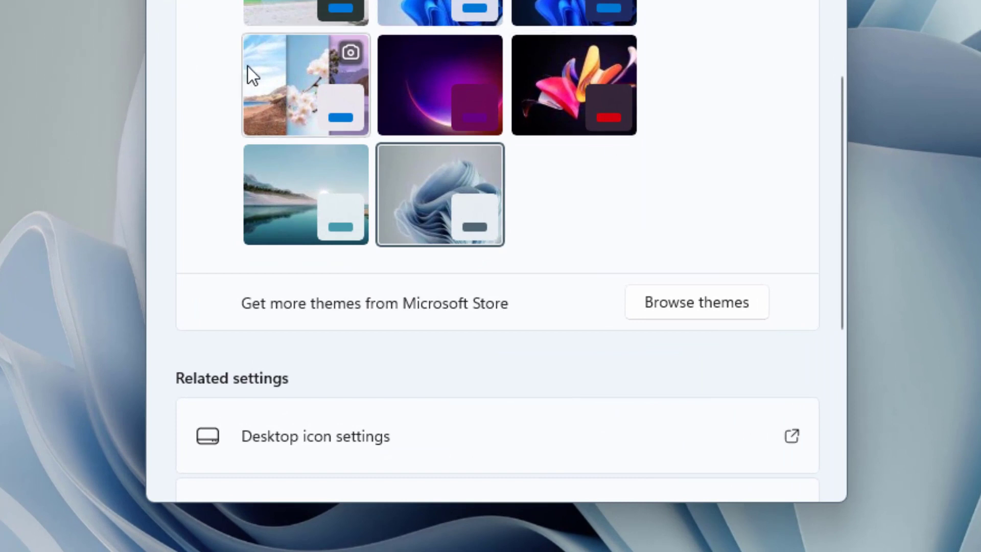
pyautogui.click(683, 302)
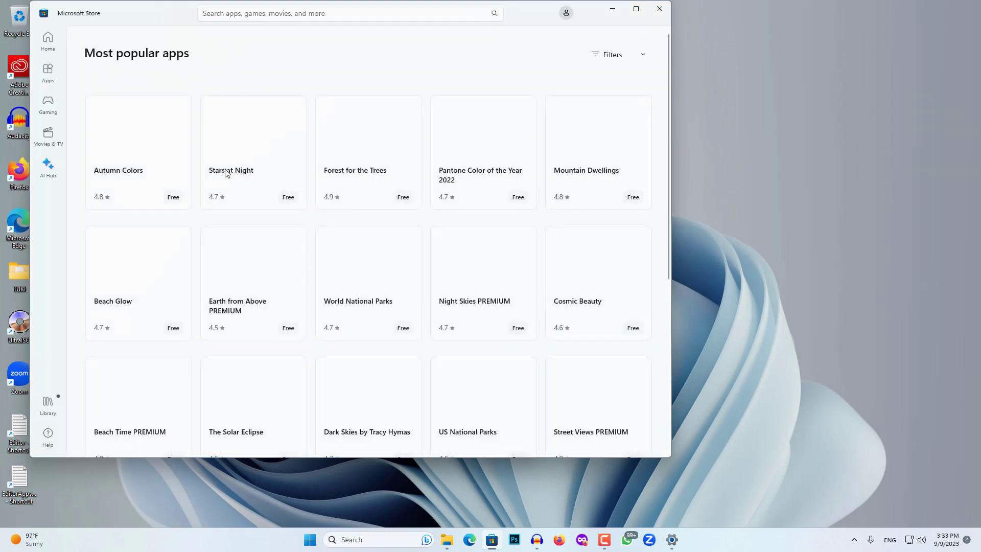
# Look through the themes offered in the store, return to the start of the list and close Microsoft Store.
pyautogui.scroll(-4, 294, 187)
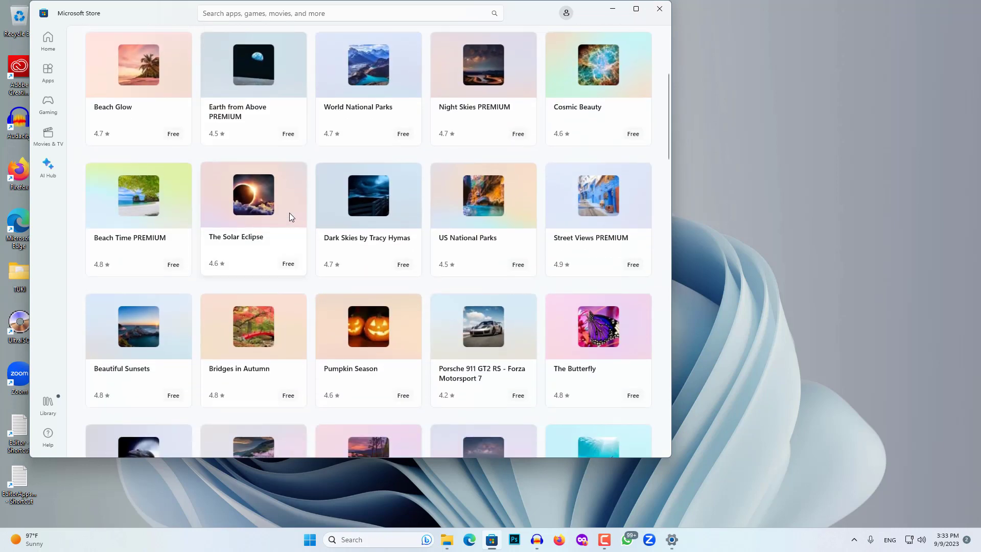
pyautogui.scroll(-2, 306, 297)
pyautogui.scroll(-6, 288, 306)
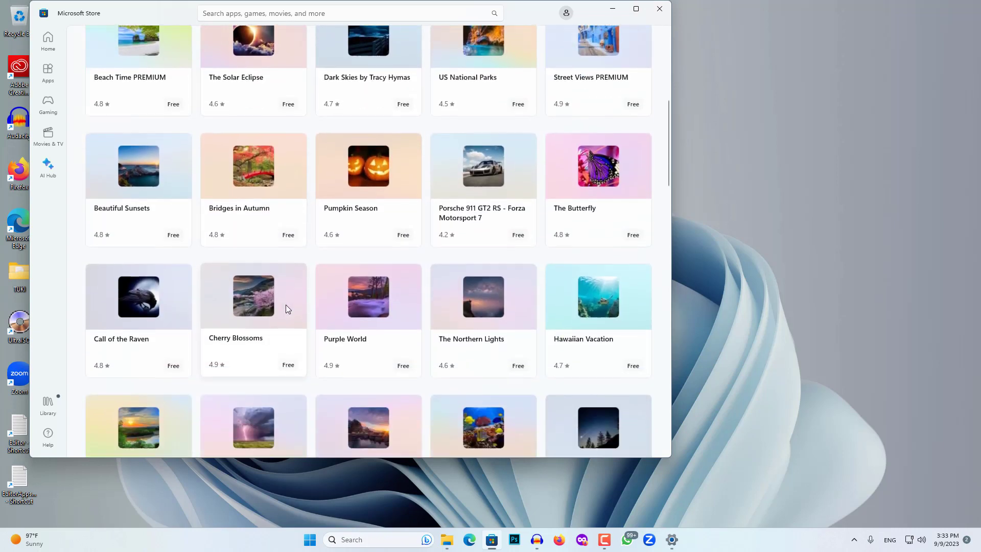
pyautogui.scroll(-2, 285, 306)
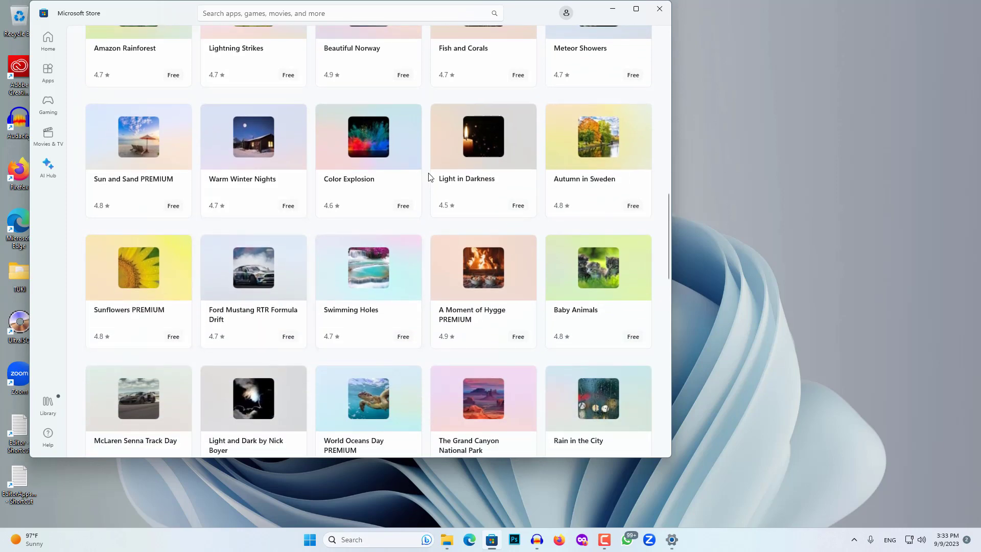
pyautogui.scroll(-4, 490, 327)
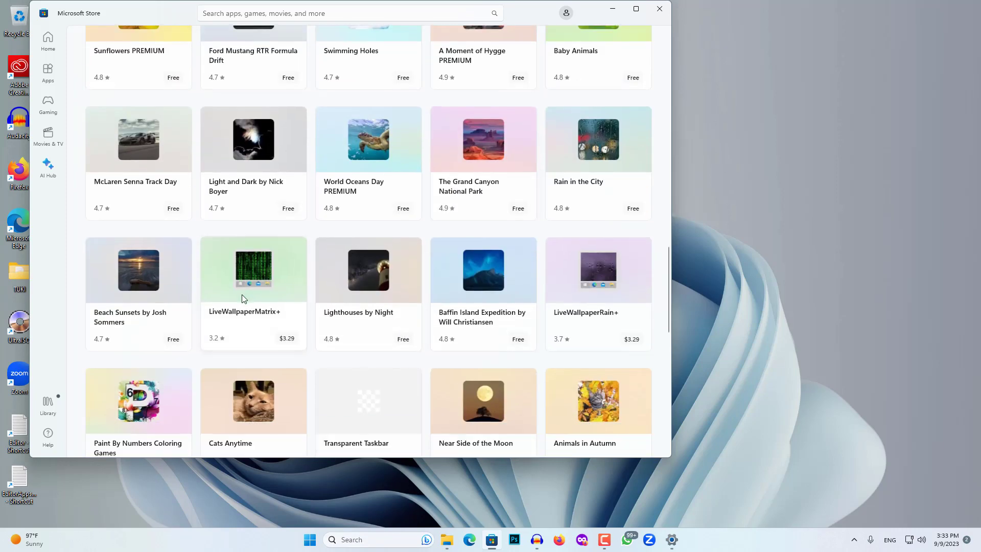
pyautogui.scroll(-6, 214, 311)
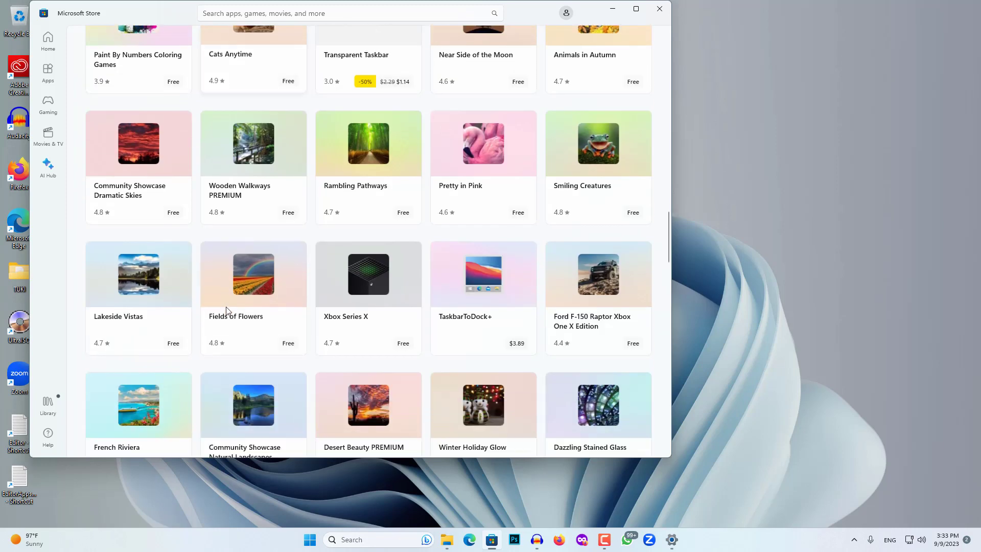
pyautogui.scroll(-4, 226, 310)
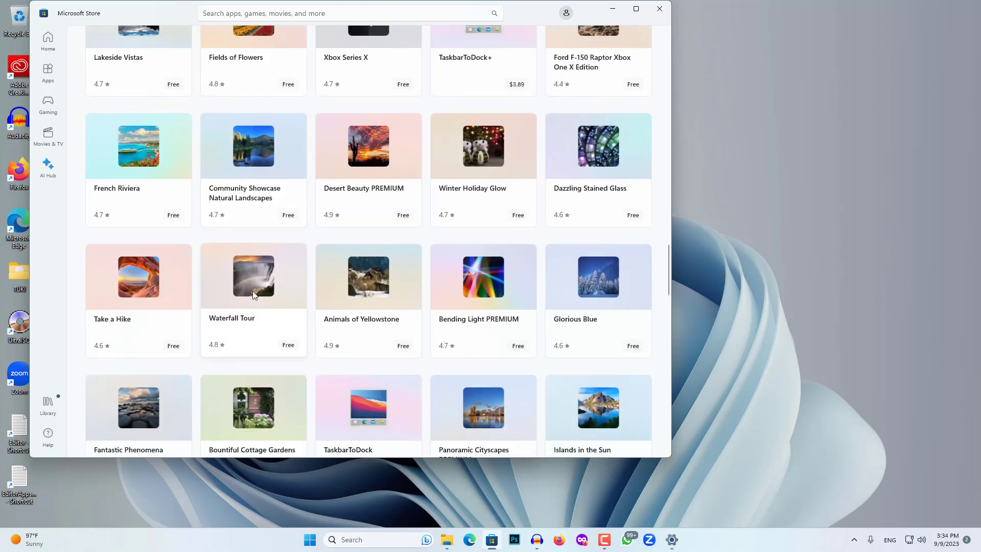
pyautogui.scroll(15, 318, 263)
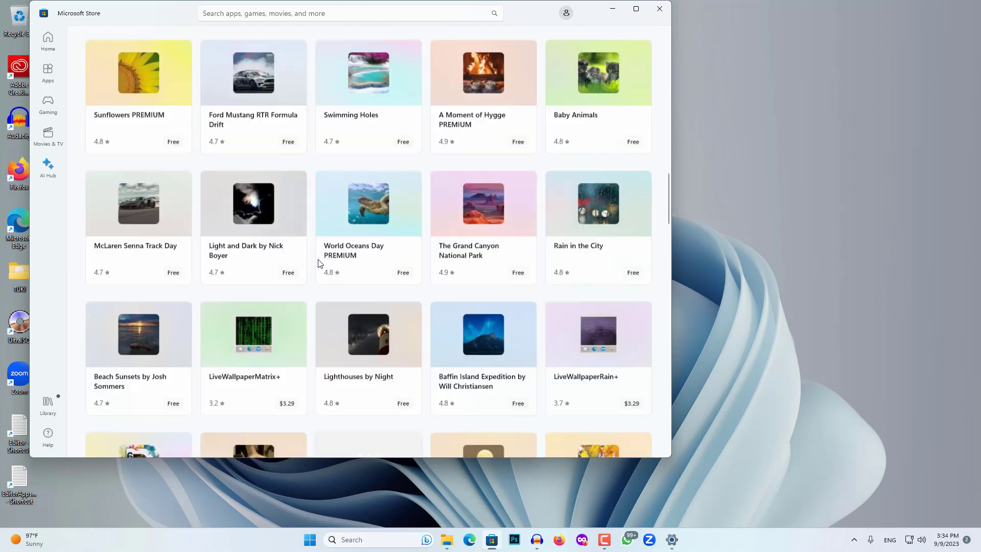
pyautogui.scroll(5, 318, 262)
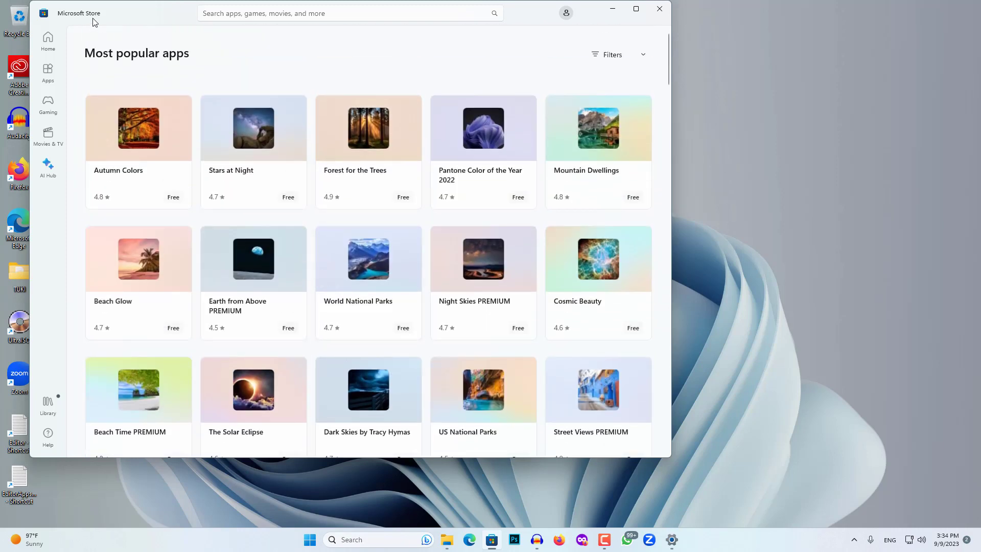
pyautogui.click(660, 9)
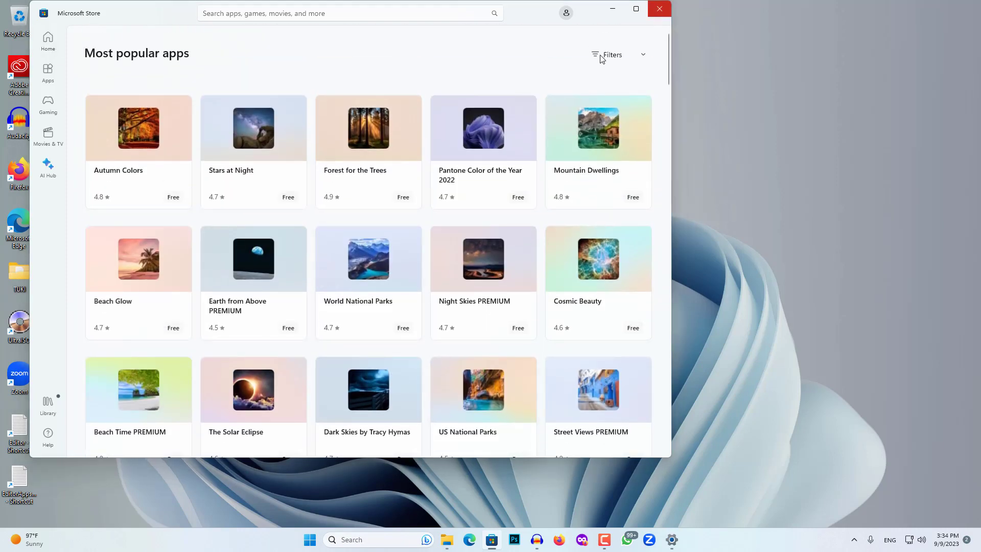
# Apply the Beach Time PREMIUM theme and check its appearance in a File Explorer window.
pyautogui.click(275, 210)
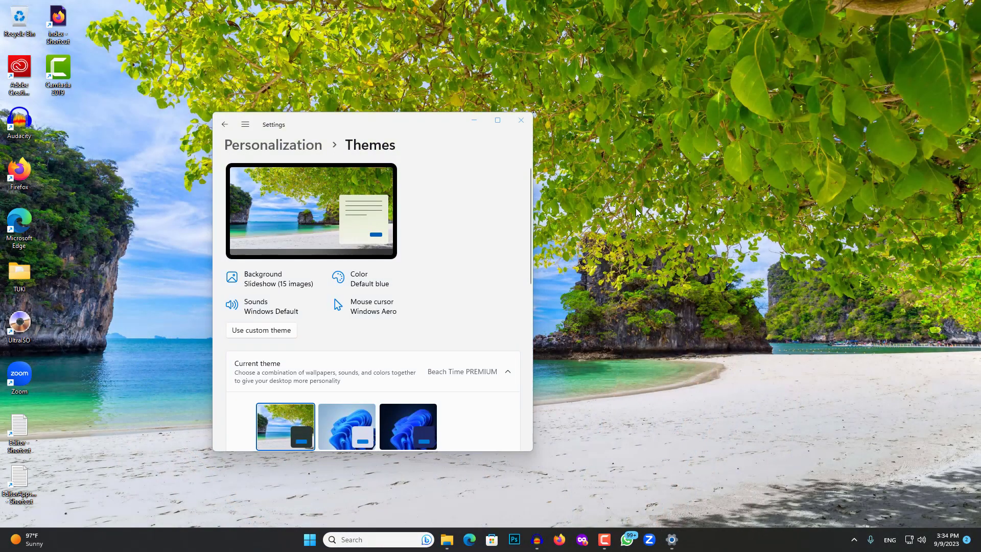
pyautogui.rightClick(636, 209)
pyautogui.click(682, 258)
pyautogui.press('super+e')
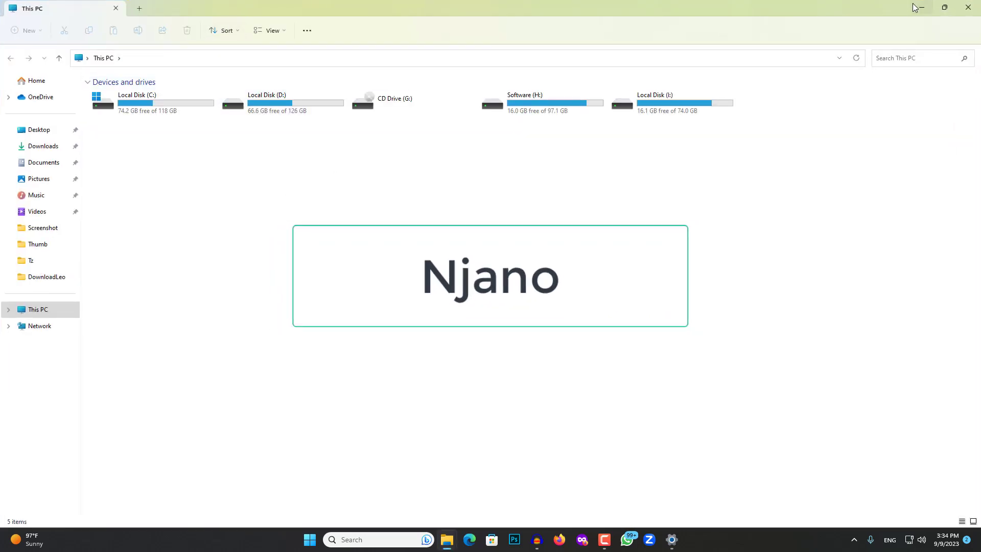
pyautogui.hotkey('alt', 'F4')
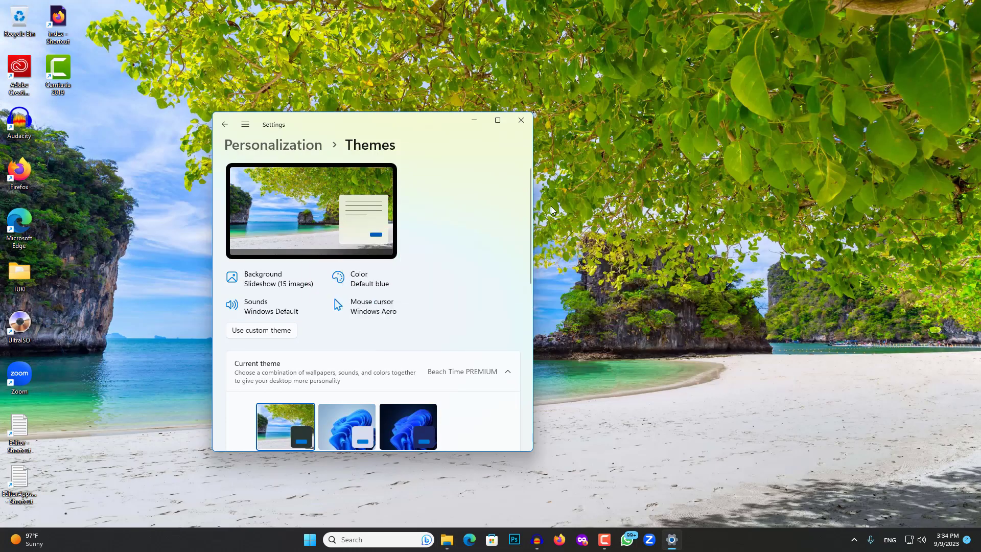
# Leave the Themes settings and open the Colors settings under Personalization.
pyautogui.scroll(-2, 295, 339)
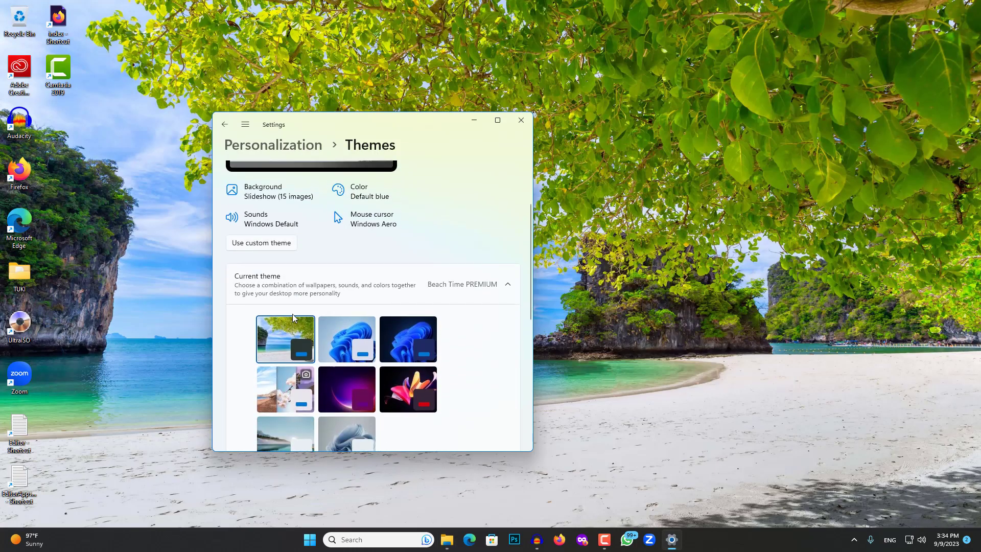
pyautogui.scroll(2, 288, 257)
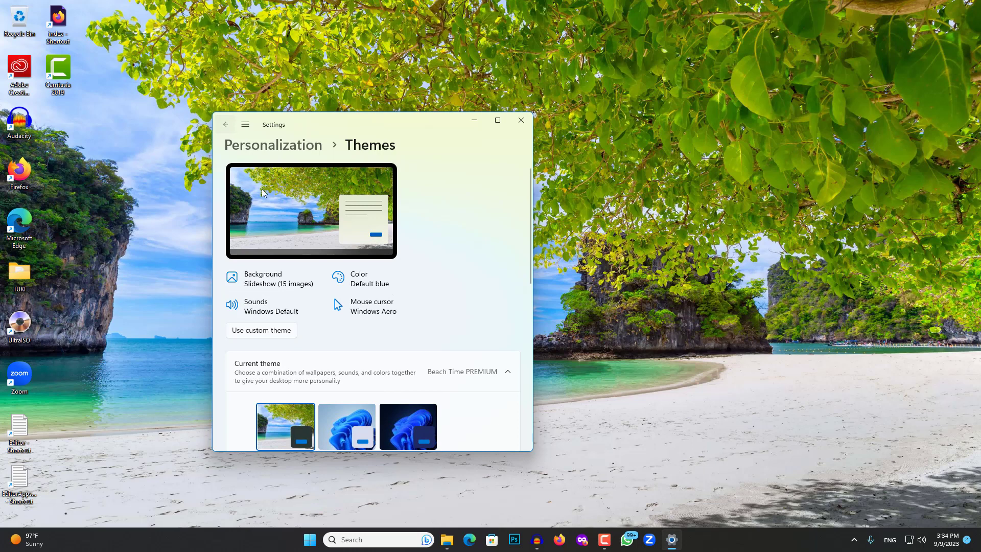
pyautogui.click(225, 124)
pyautogui.scroll(-3, 327, 373)
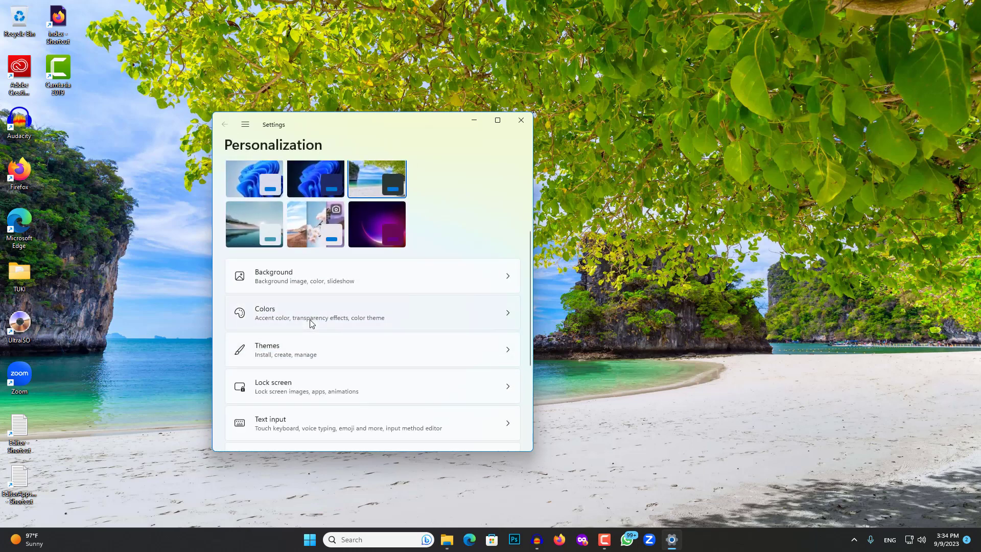
pyautogui.click(311, 323)
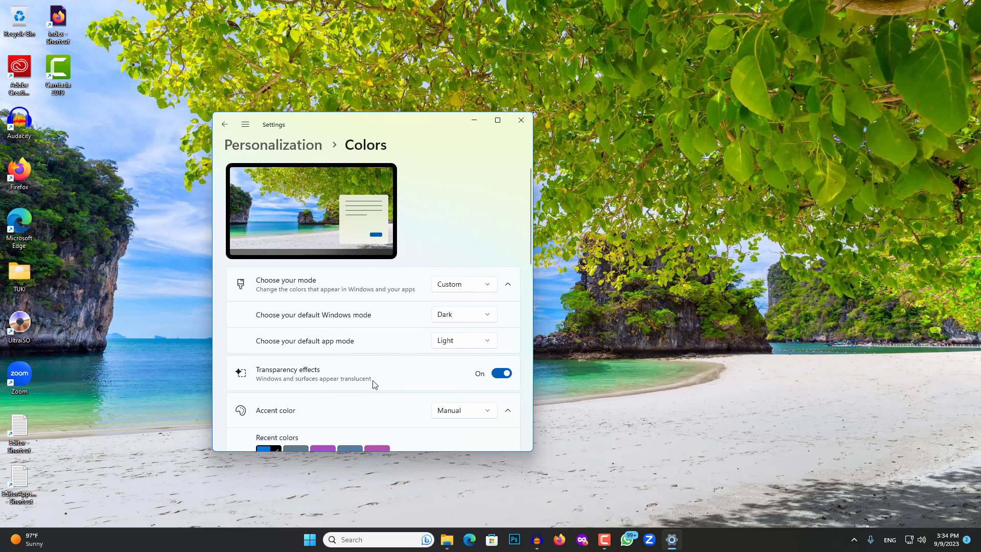
# Check how the Start menu looks, maximize the Settings window and review the color options down to the accent color switches.
pyautogui.press('super')
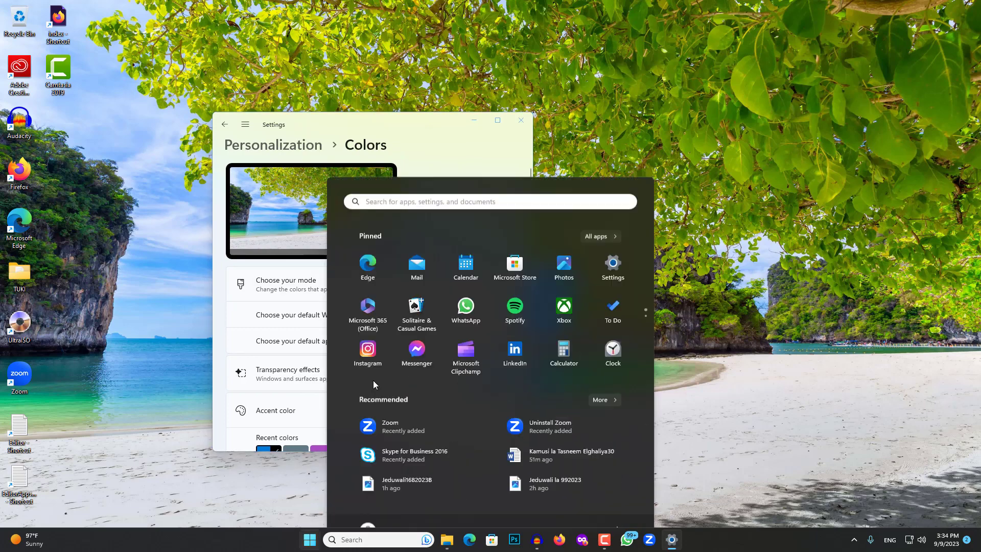
pyautogui.press('super')
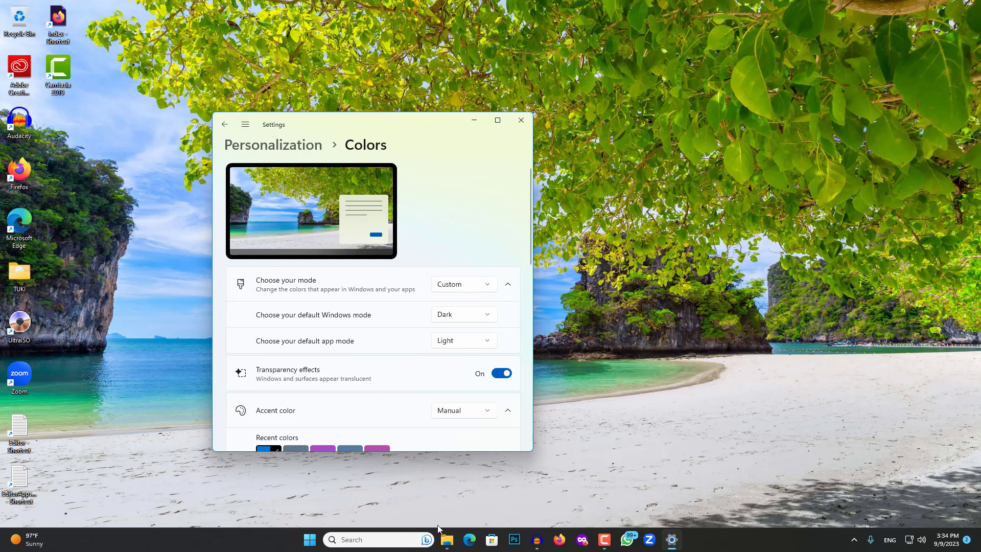
pyautogui.press('super')
pyautogui.press('super')
pyautogui.click(498, 119)
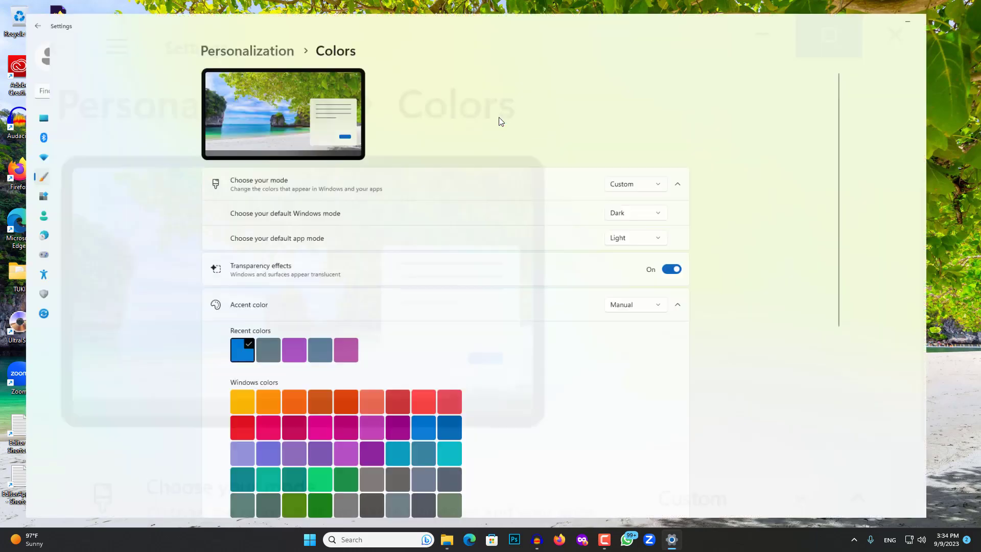
pyautogui.scroll(-3, 491, 297)
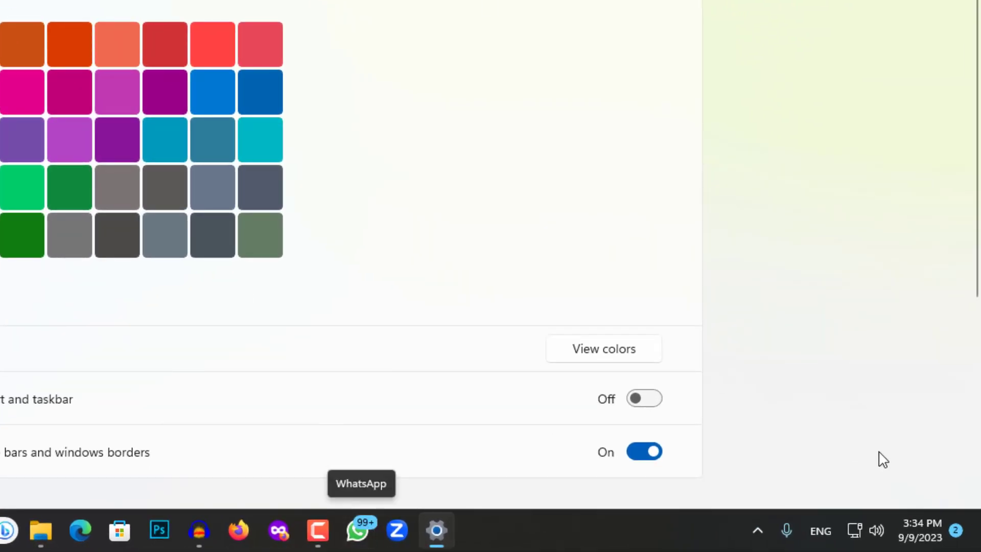
# Open the Taskbar settings from the taskbar and expand the Taskbar behaviors options.
pyautogui.rightClick(630, 528)
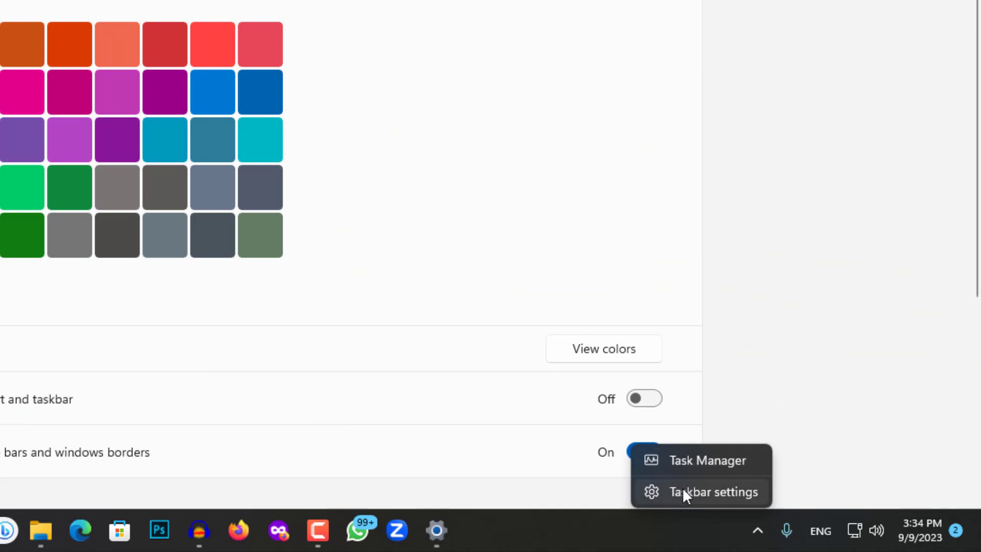
pyautogui.click(687, 484)
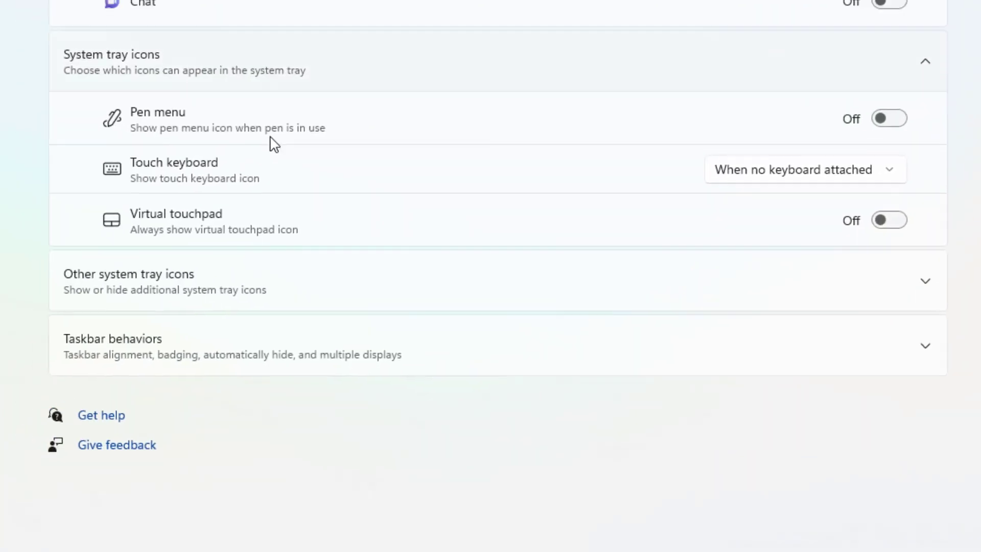
pyautogui.click(166, 345)
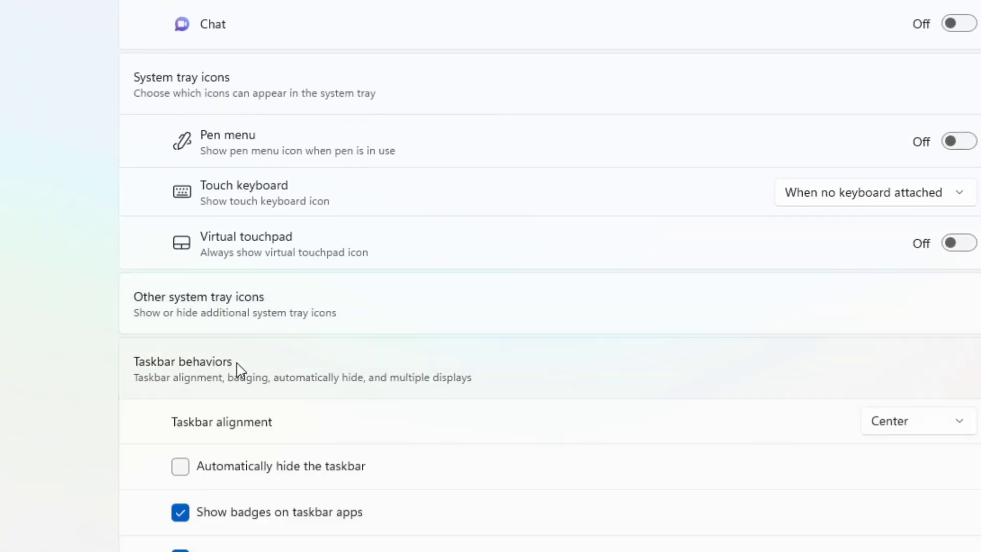
pyautogui.scroll(-5, 265, 389)
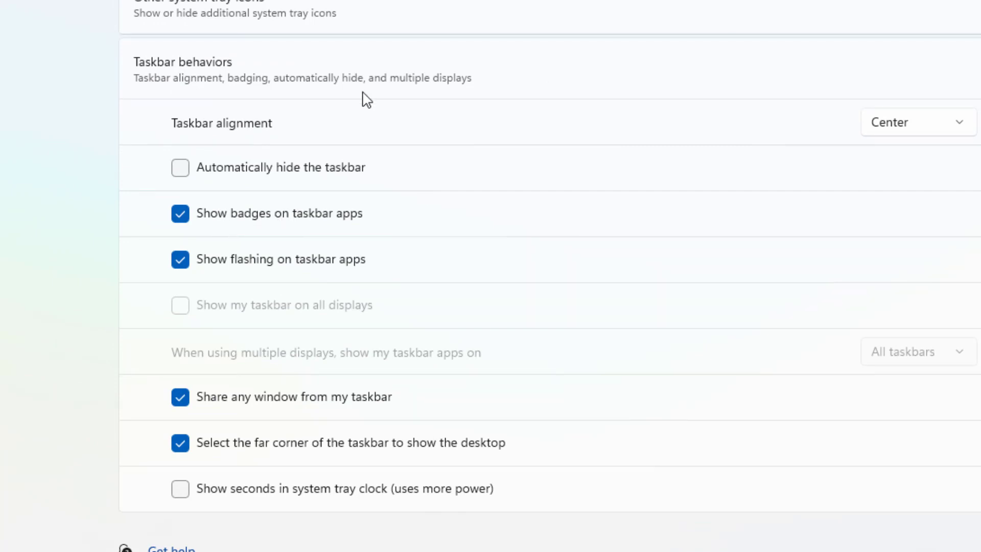
# Turn badges on taskbar apps off and back on, and look over the other taskbar options.
pyautogui.click(180, 214)
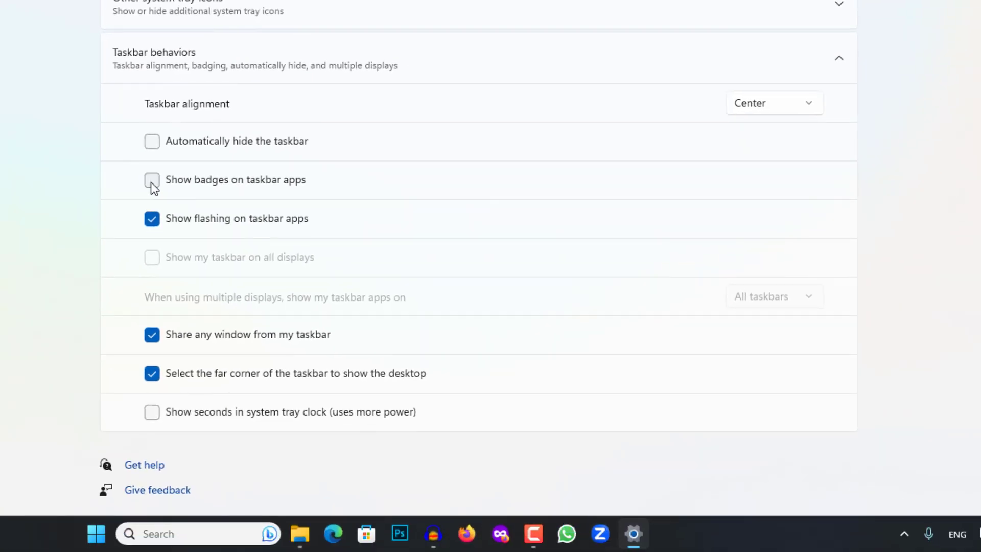
pyautogui.click(151, 180)
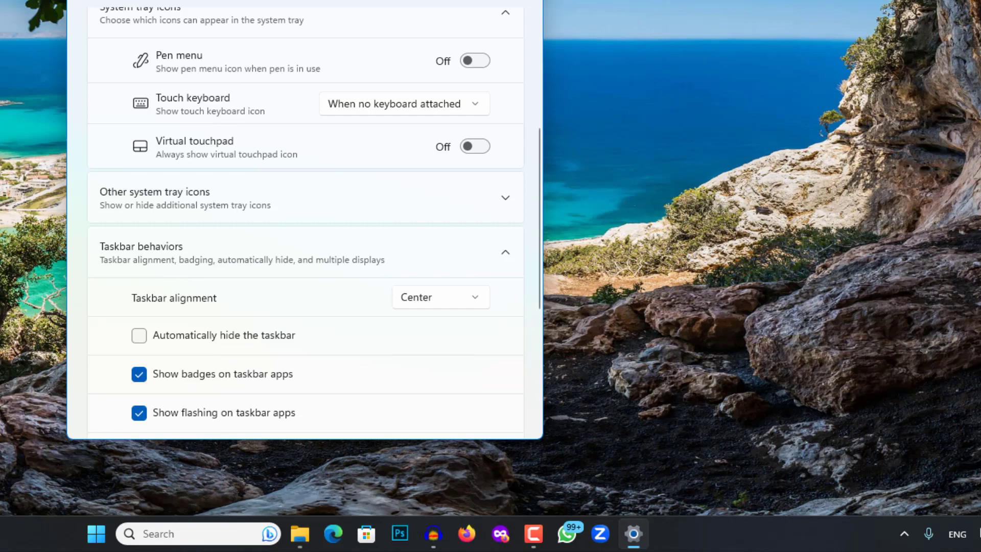
pyautogui.moveTo(306, 0); pyautogui.dragTo(158, 0)
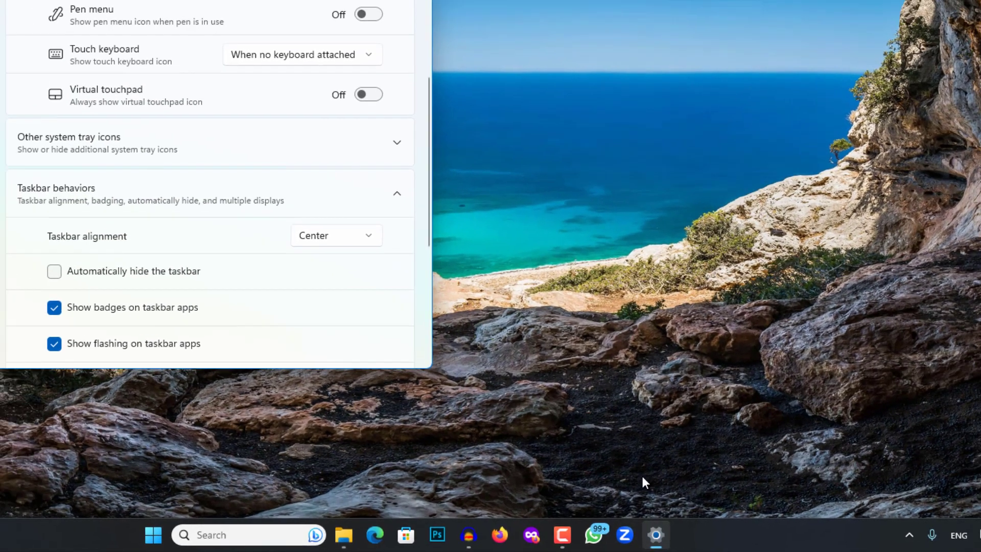
pyautogui.scroll(5, 93, 78)
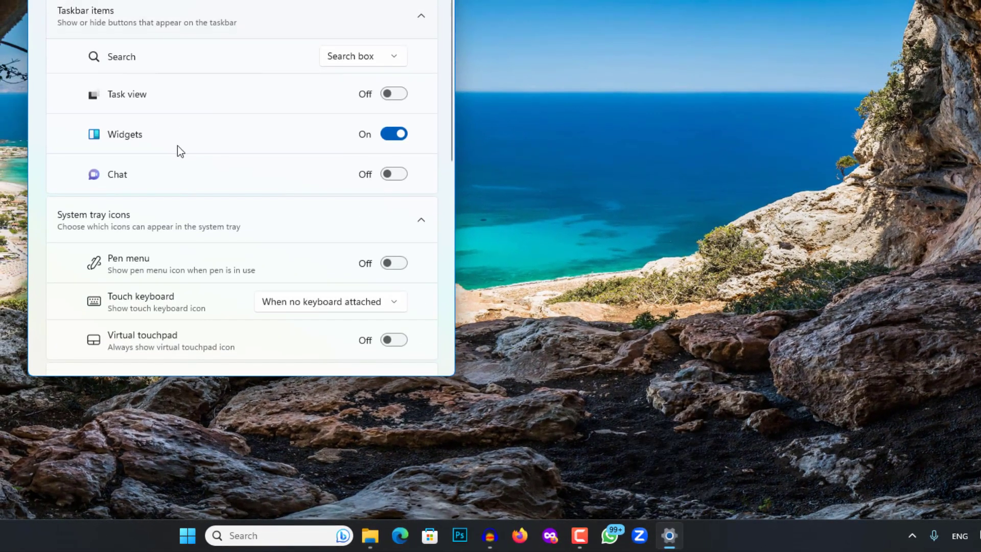
pyautogui.scroll(-10, 173, 164)
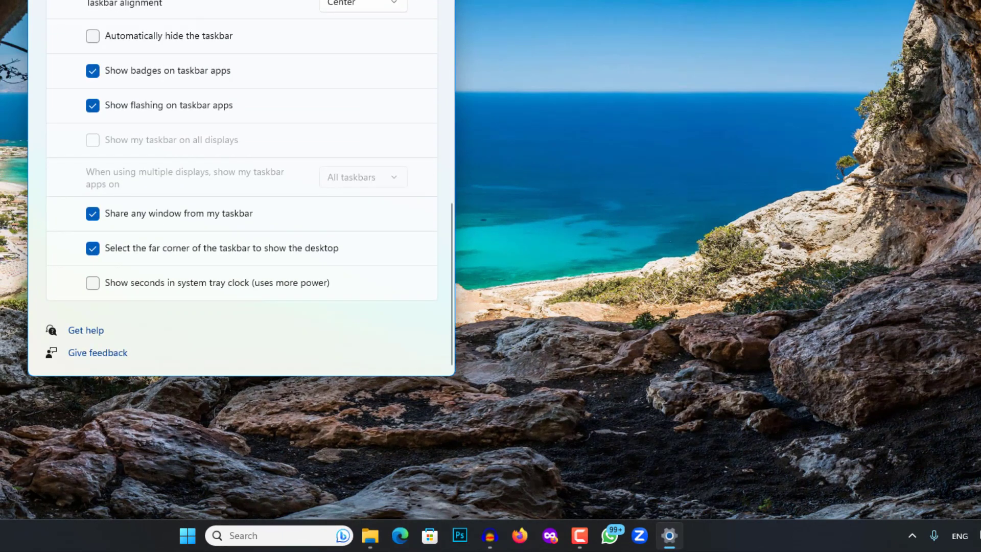
pyautogui.click(408, 0)
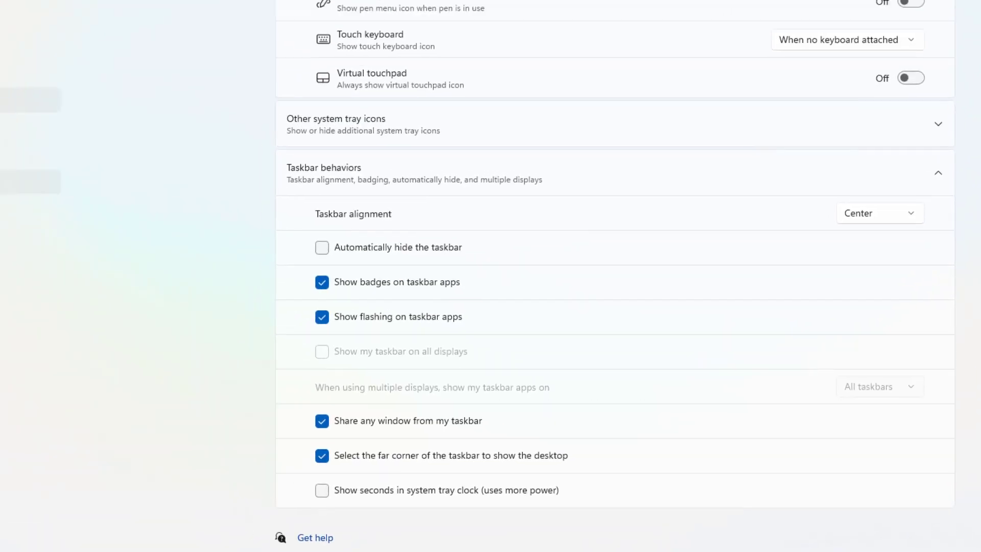
# Return to Personalization, open the Colors settings and look over the available color options.
pyautogui.click(69, 195)
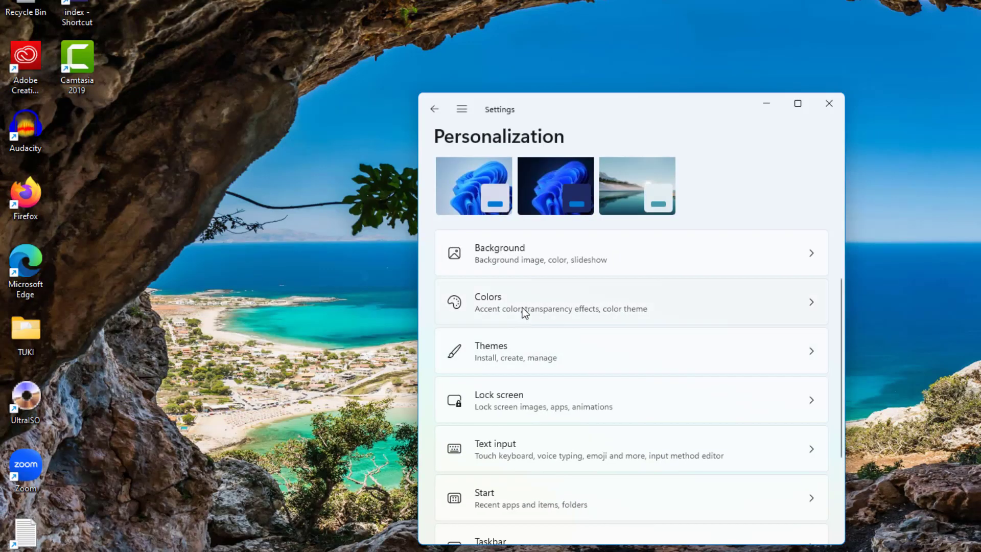
pyautogui.click(523, 307)
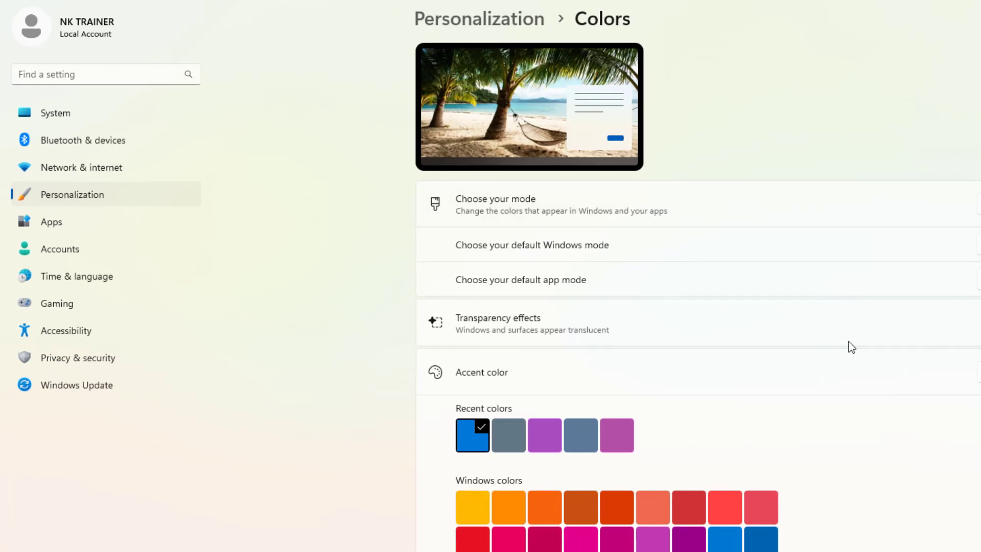
pyautogui.scroll(-4, 795, 379)
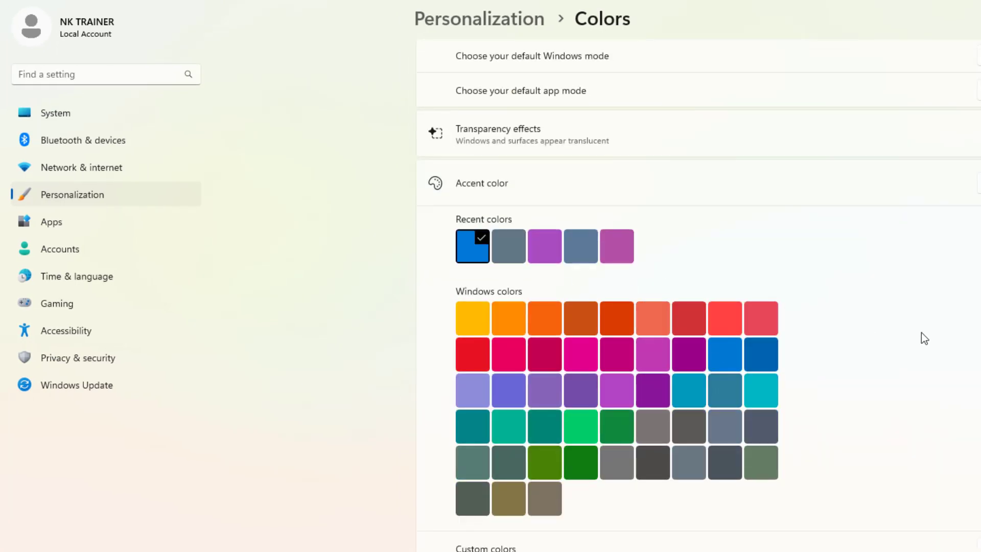
pyautogui.scroll(4, 911, 339)
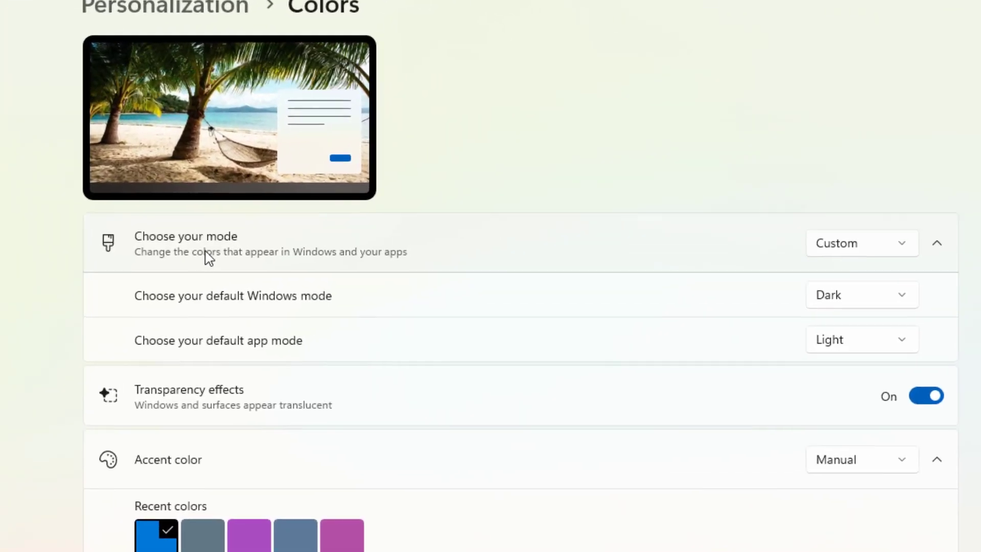
# Set the color mode to Dark and check its appearance in a File Explorer window.
pyautogui.click(890, 244)
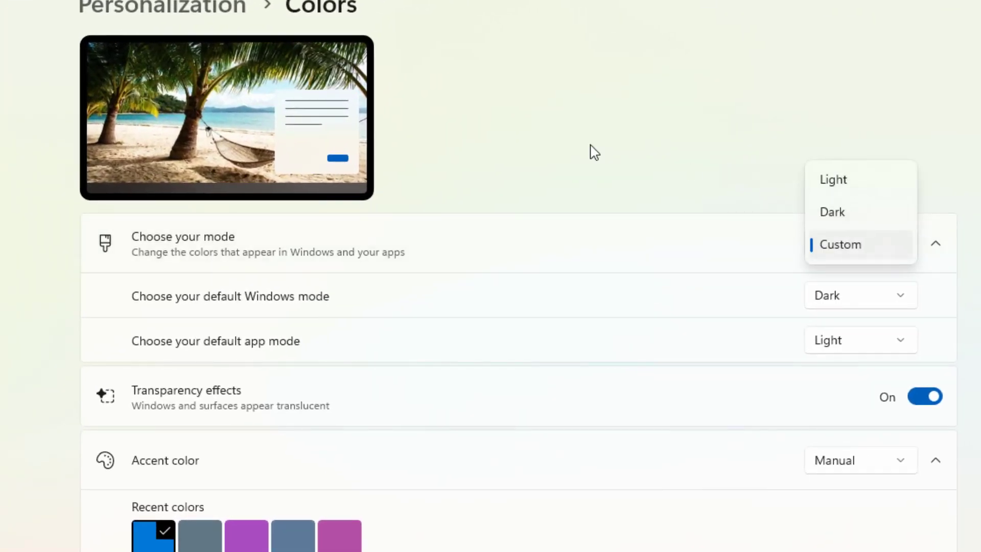
pyautogui.click(593, 301)
pyautogui.click(860, 252)
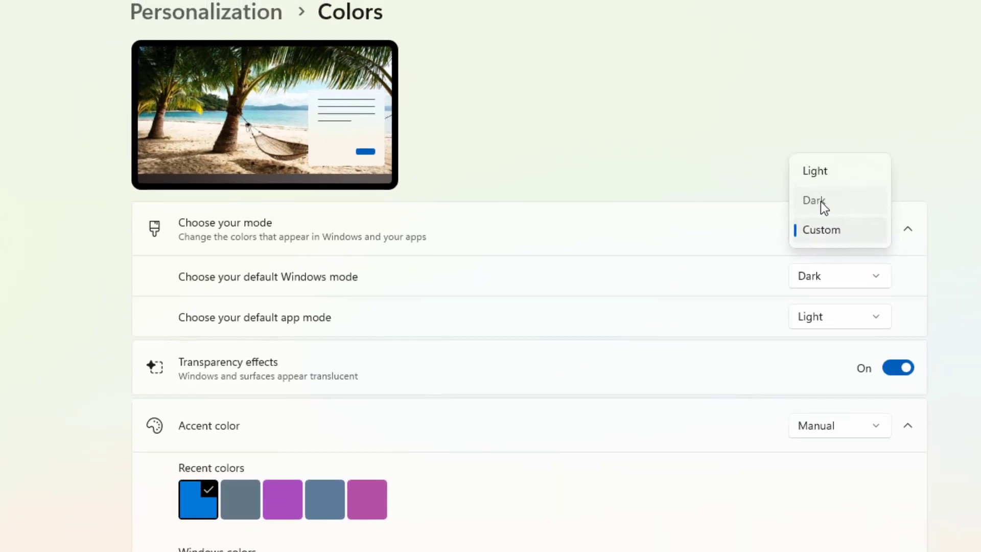
pyautogui.click(820, 201)
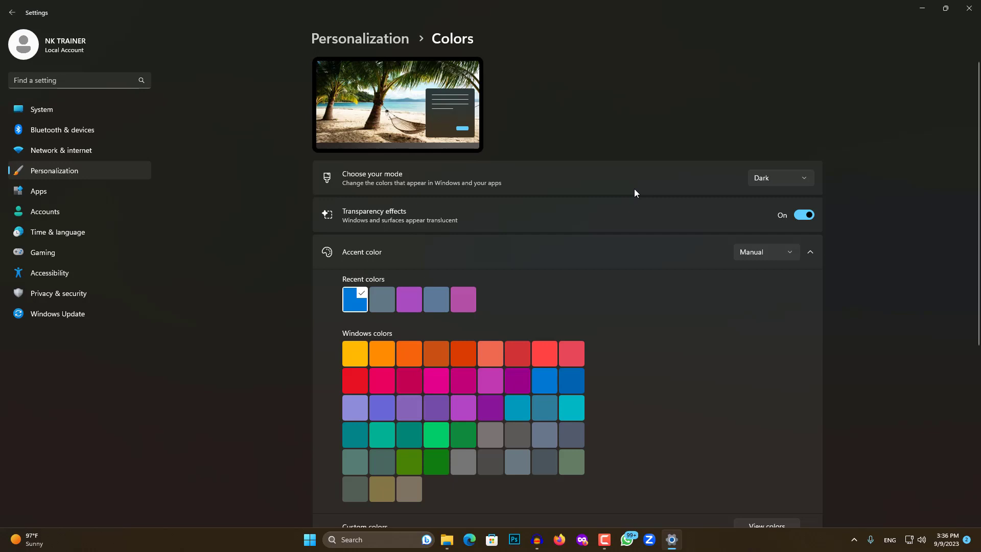
pyautogui.press('super+e')
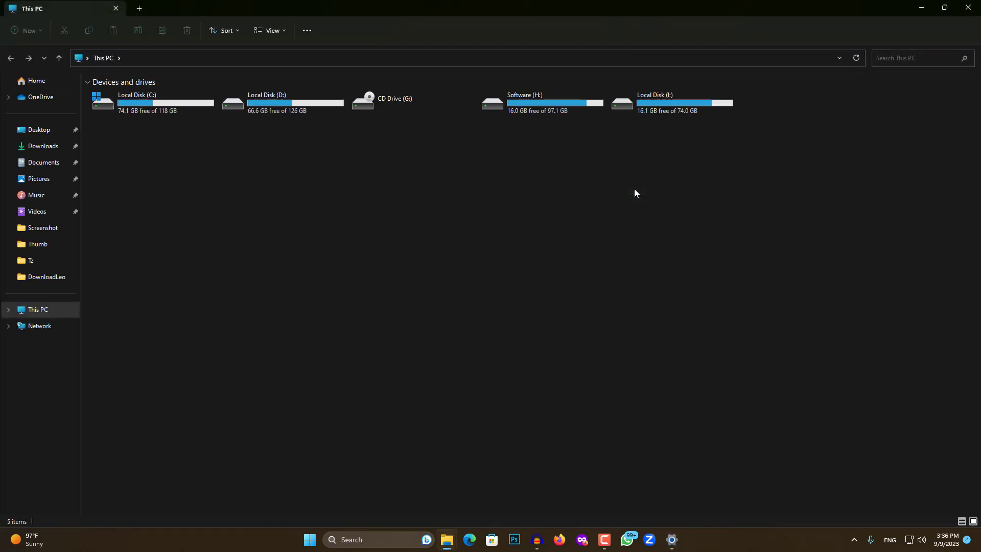
pyautogui.click(970, 6)
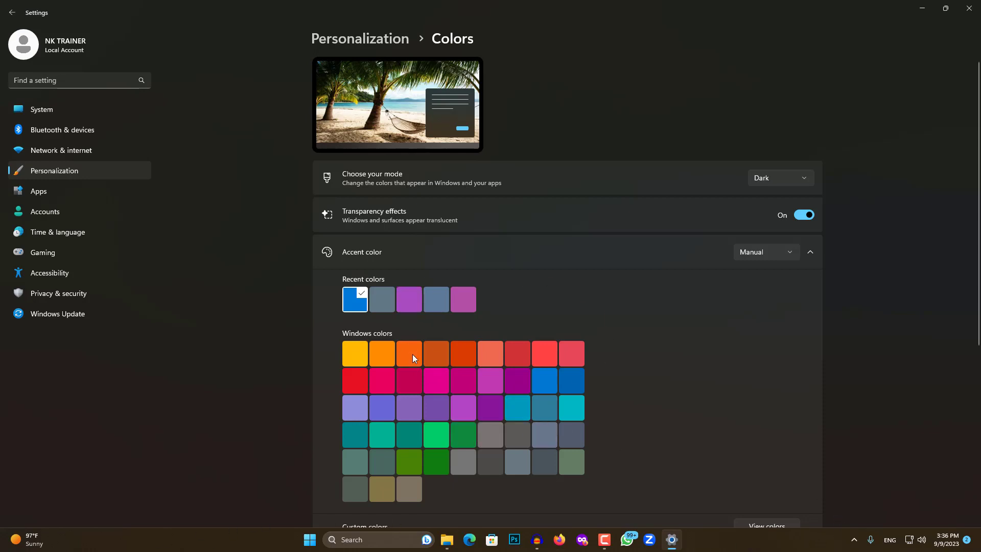
# Choose the dark crimson Windows accent color, show it on Start and taskbar, and check it in the Start menu.
pyautogui.click(410, 380)
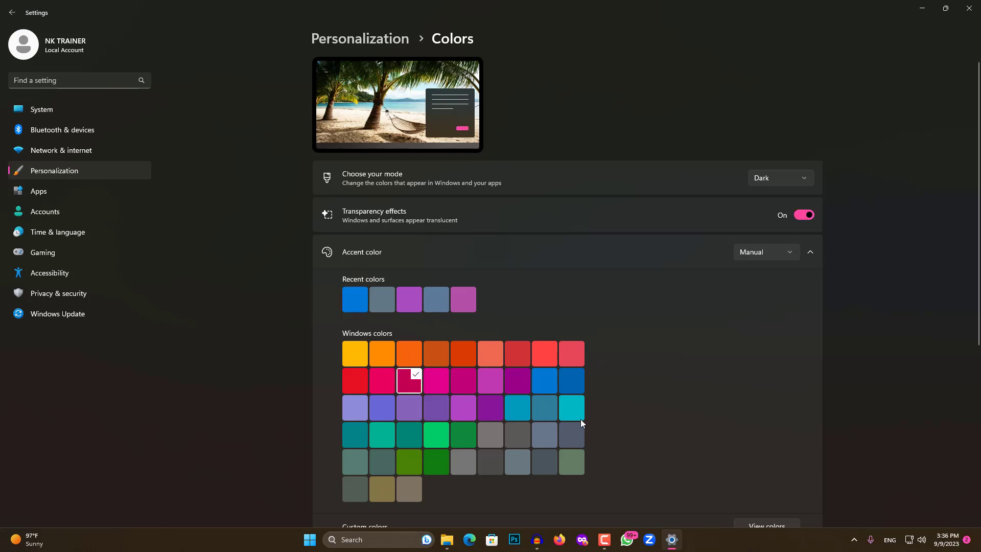
pyautogui.scroll(-5, 692, 460)
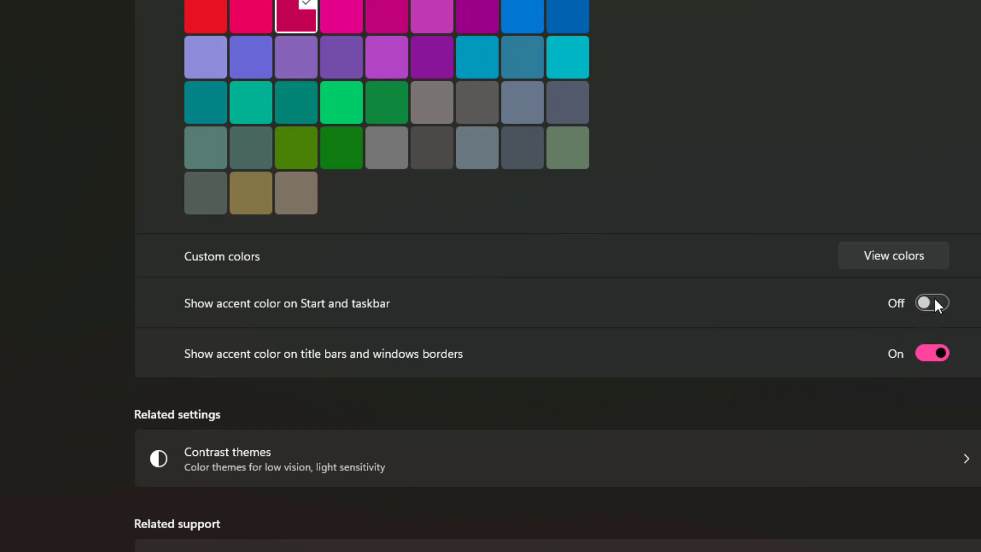
pyautogui.click(935, 301)
pyautogui.scroll(5, 367, 153)
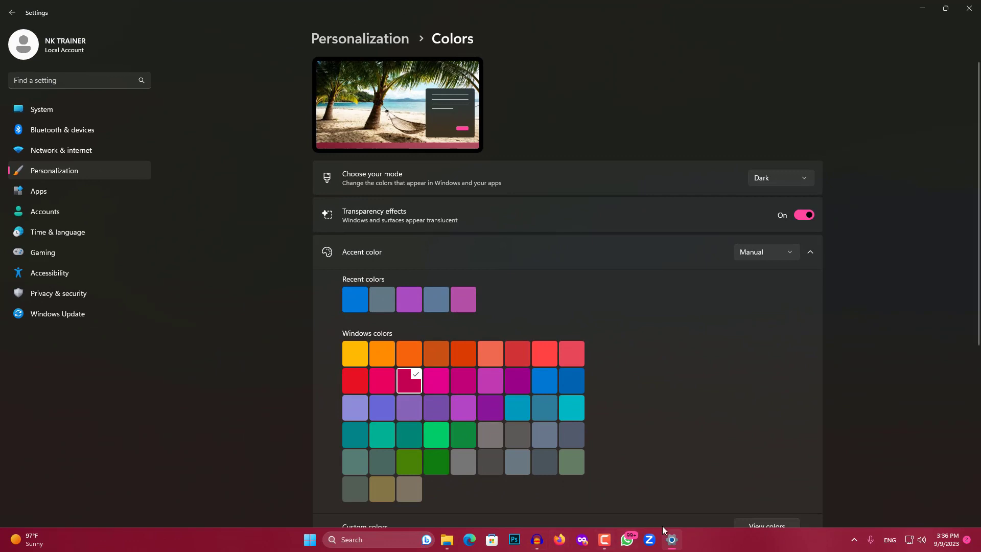
pyautogui.press('super')
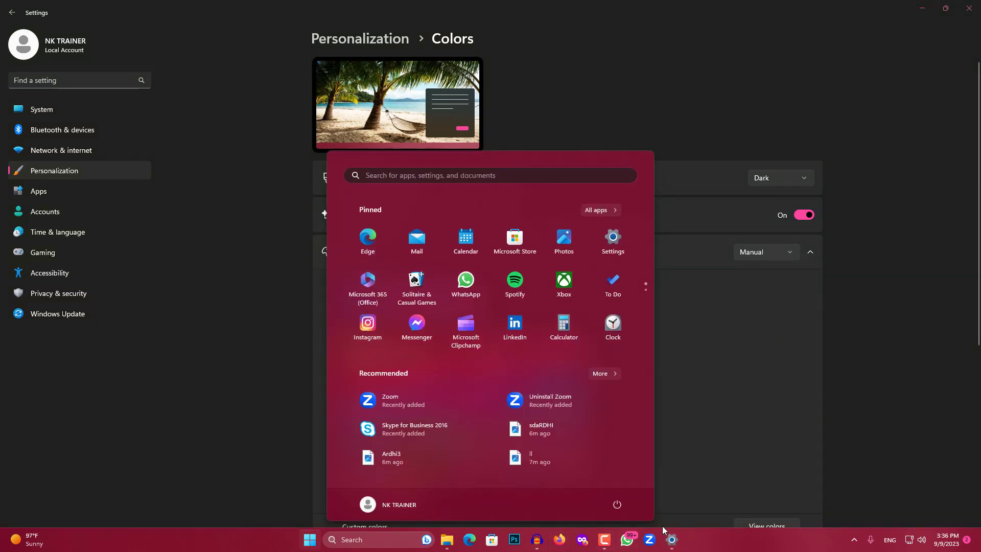
pyautogui.press('super')
pyautogui.press('super')
pyautogui.press('super')
# Open the Taskbar settings and set the taskbar alignment to Left under Taskbar behaviors.
pyautogui.rightClick(765, 541)
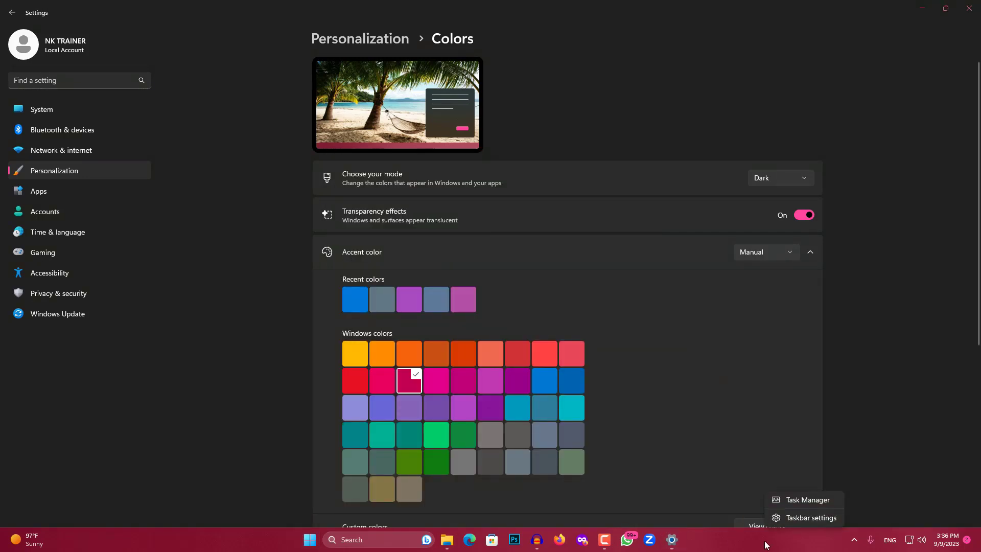
pyautogui.click(814, 515)
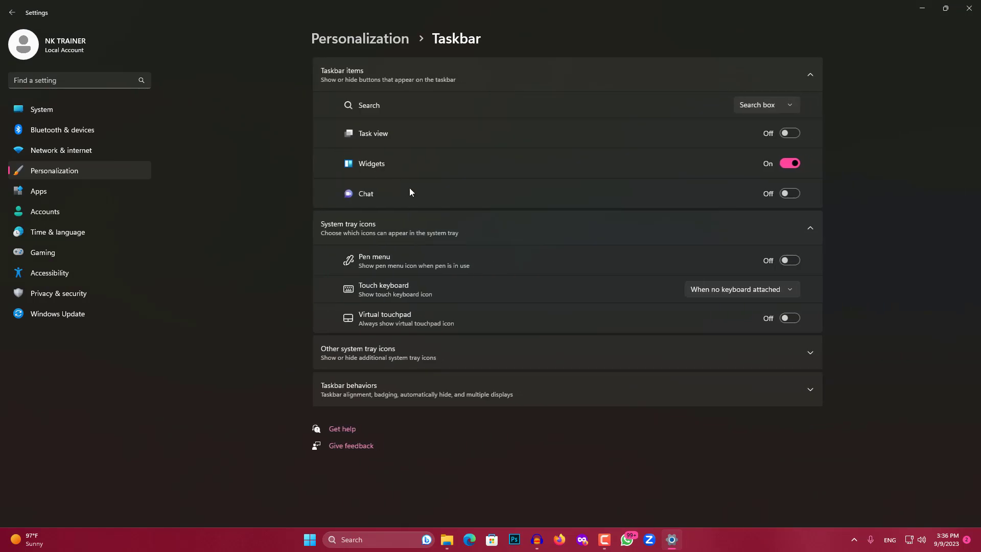
pyautogui.click(374, 381)
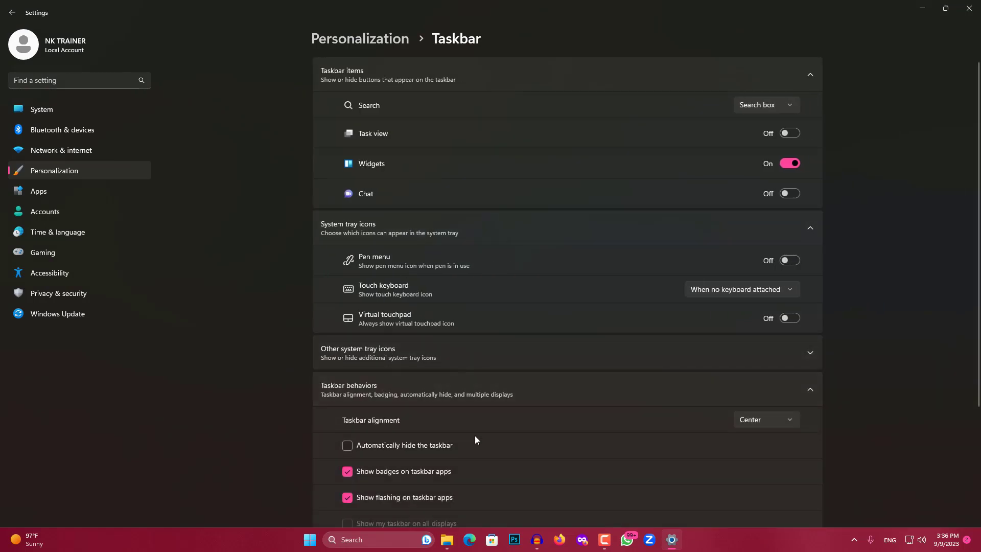
pyautogui.click(757, 424)
pyautogui.click(766, 403)
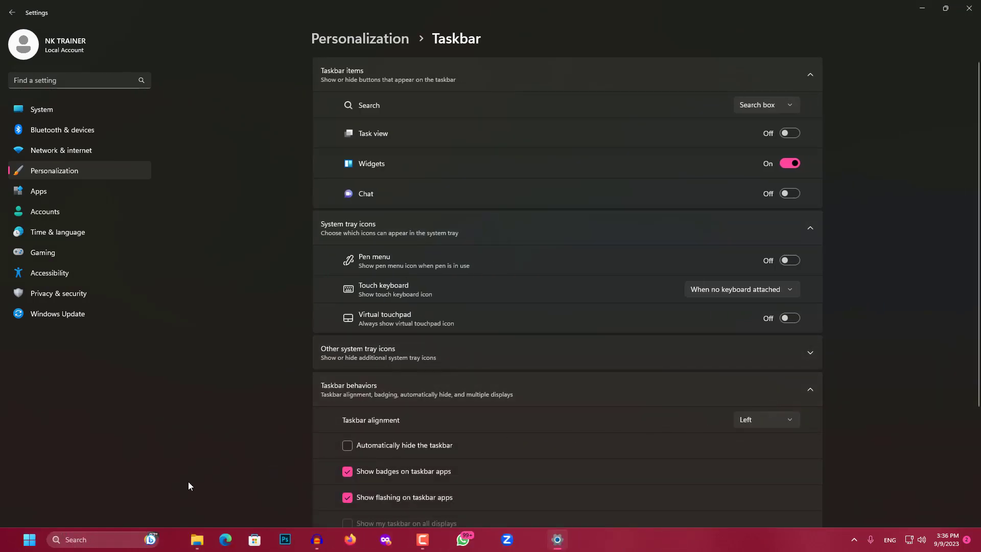
pyautogui.click(584, 550)
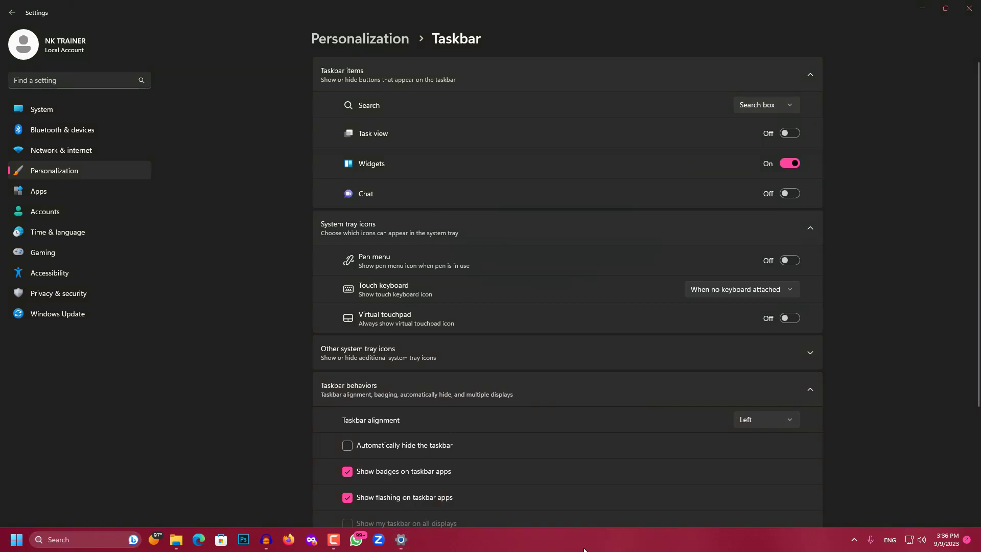
# Look at the Start menu with the new alignment and restore Settings to a smaller window near the middle of the desktop.
pyautogui.press('super')
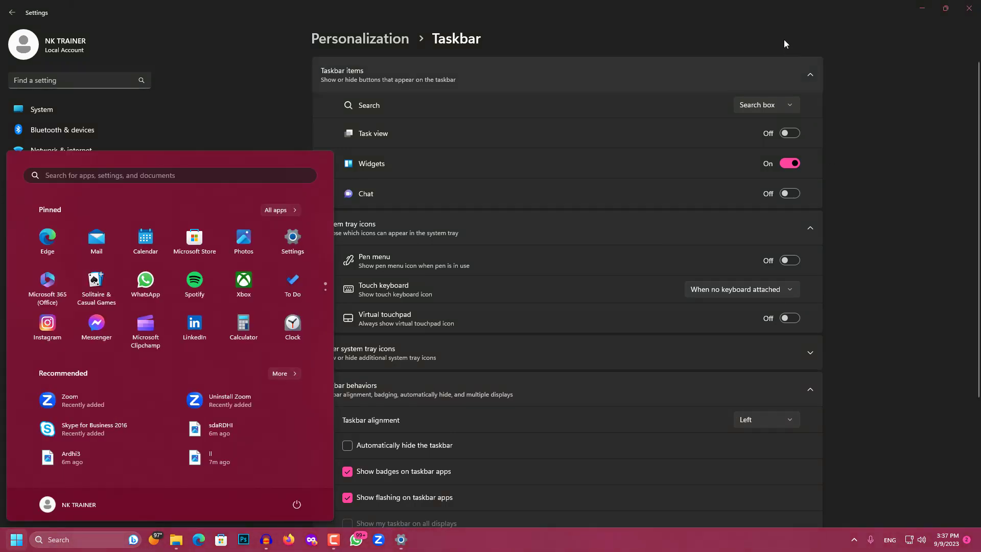
pyautogui.moveTo(789, 6); pyautogui.dragTo(790, 103)
pyautogui.press('super')
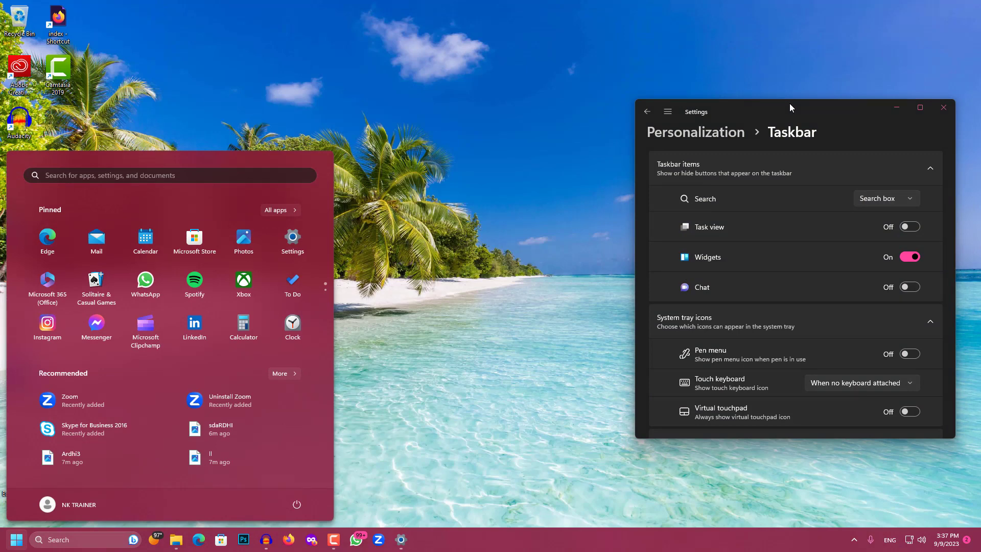
pyautogui.moveTo(796, 114); pyautogui.dragTo(602, 127)
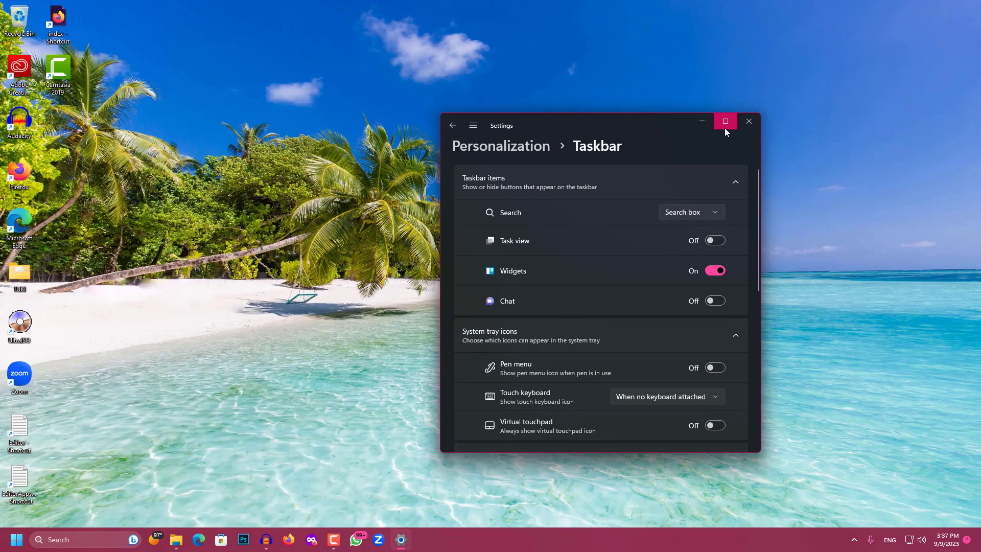
# Maximize the Settings window and set the taskbar alignment to Center.
pyautogui.click(724, 128)
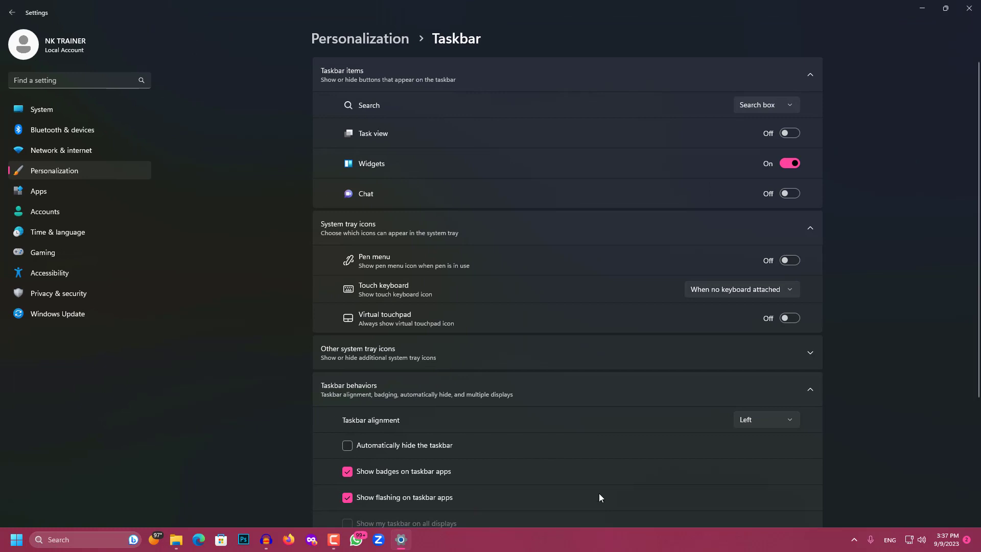
pyautogui.click(764, 427)
pyautogui.click(755, 439)
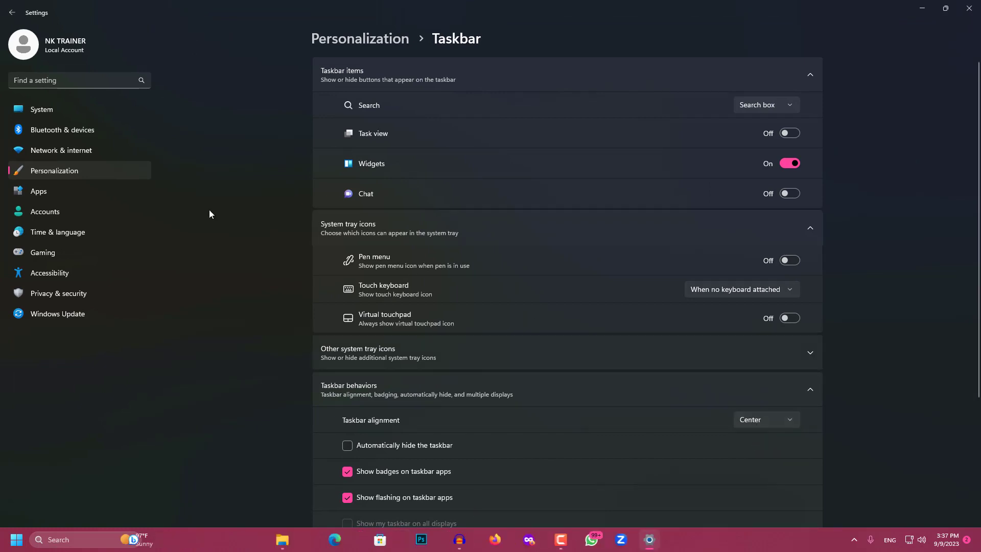
# Return to the Colors settings in Personalization and check the current color mode and accent in a File Explorer window.
pyautogui.click(63, 173)
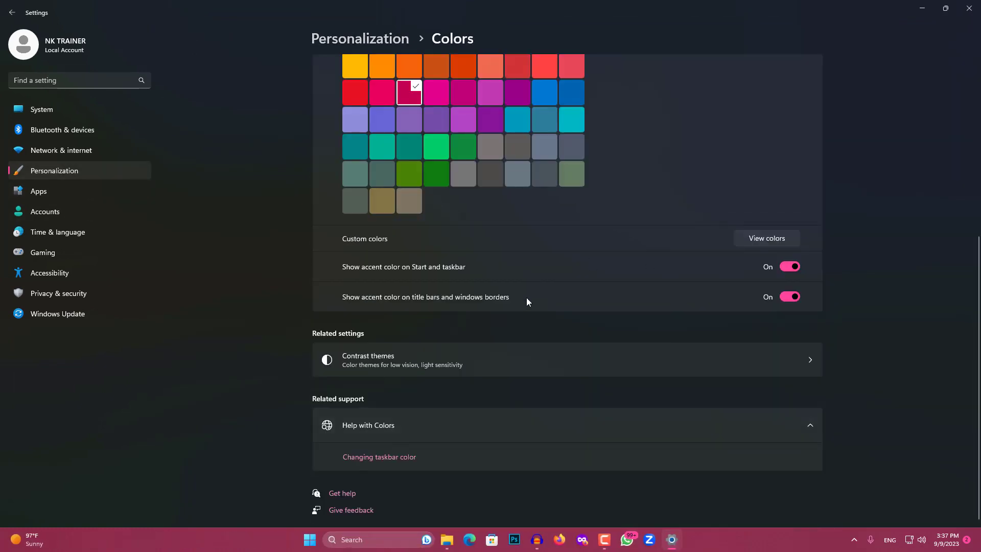
pyautogui.scroll(1, 570, 299)
pyautogui.scroll(3, 570, 299)
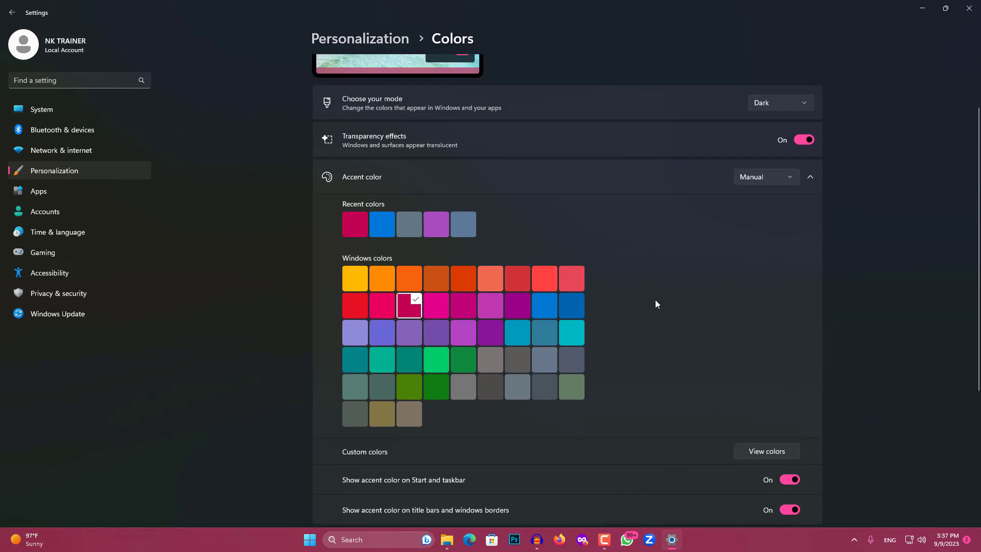
pyautogui.press('super+e')
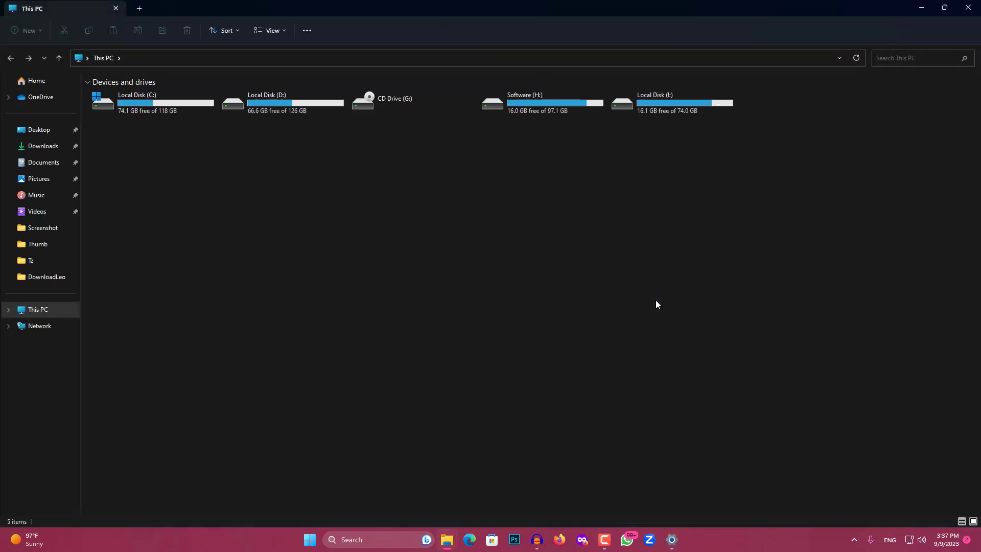
pyautogui.click(945, 8)
pyautogui.click(856, 98)
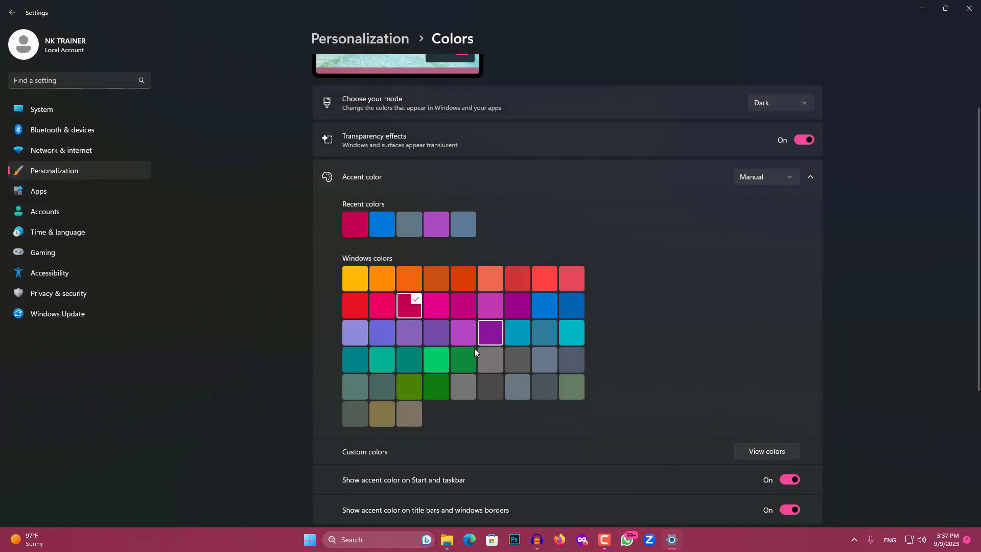
# Open Contrast themes from the related settings of Colors and apply the Night sky theme.
pyautogui.scroll(-5, 474, 348)
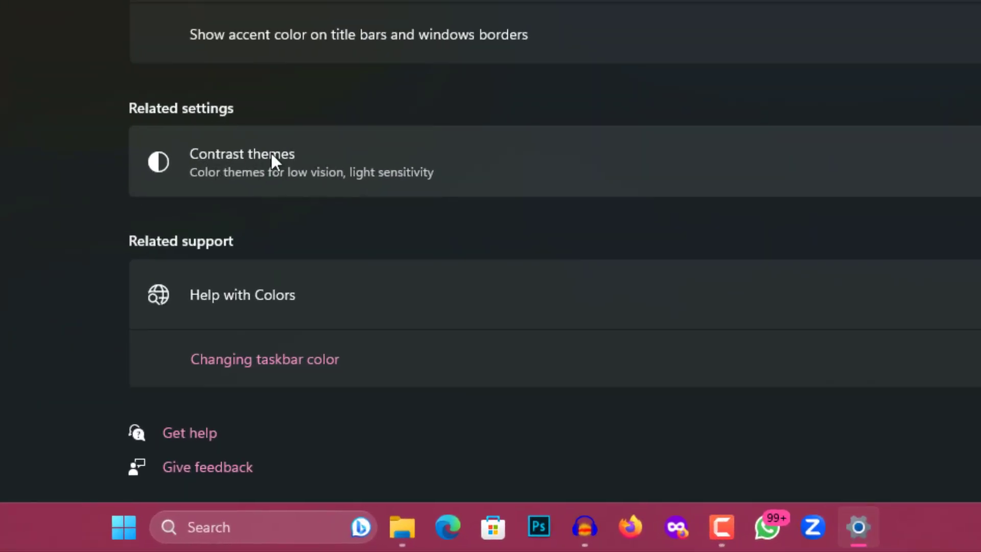
pyautogui.click(371, 174)
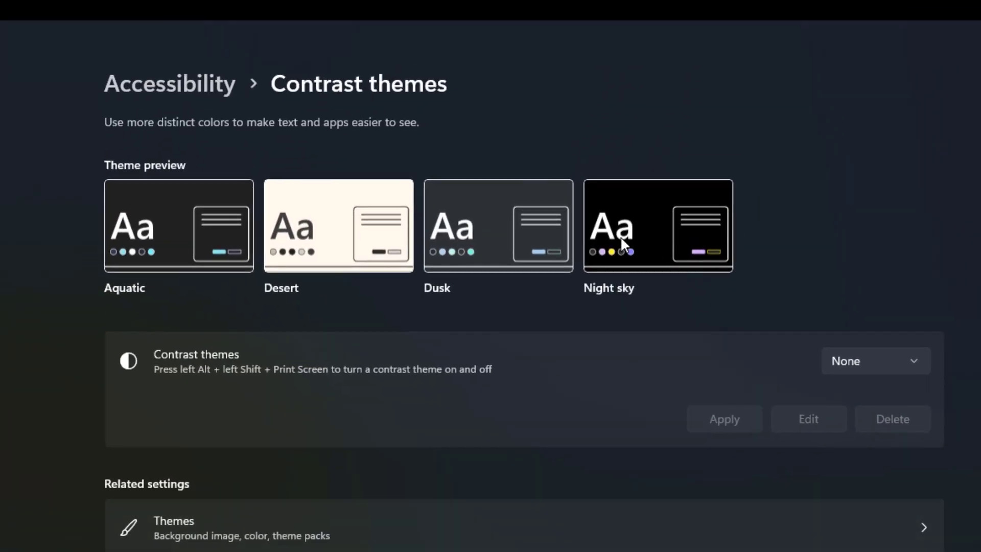
pyautogui.click(878, 373)
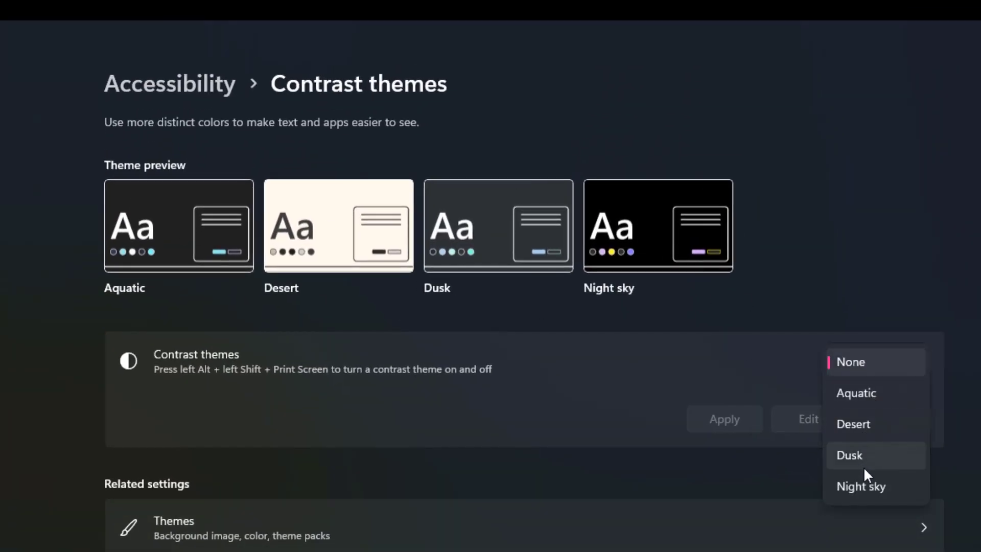
pyautogui.click(863, 487)
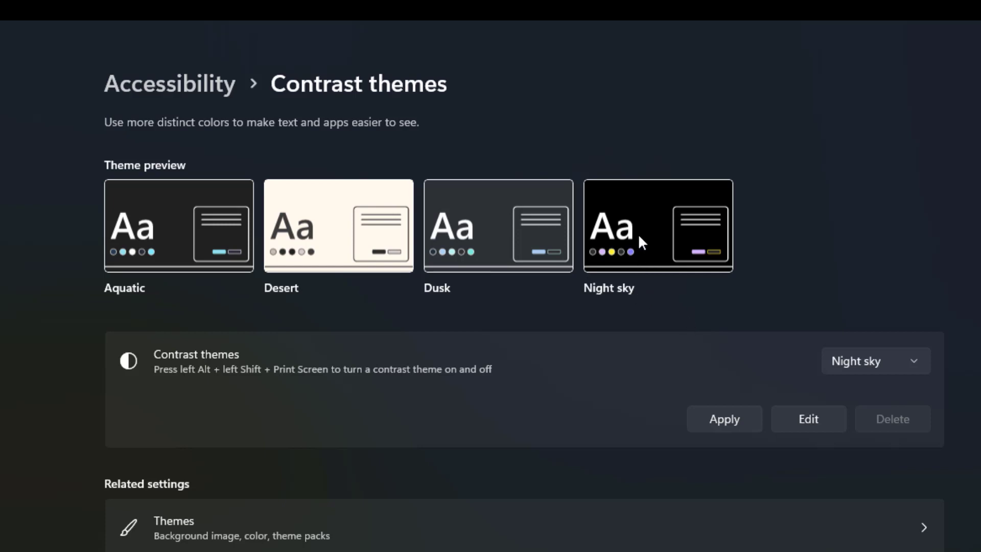
pyautogui.click(734, 416)
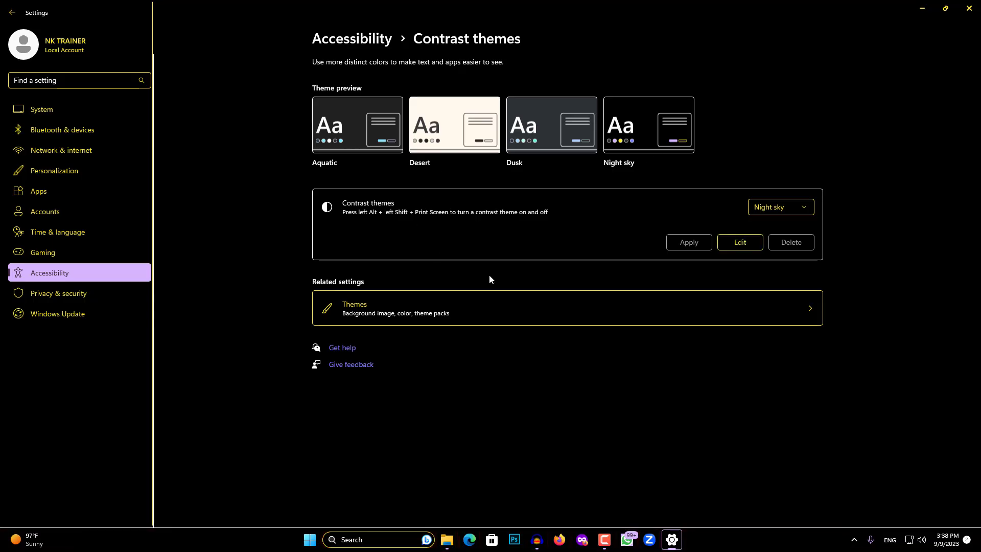
# Open a File Explorer window to view the contrast theme, snapping it to the left half beside Settings.
pyautogui.press('super+e')
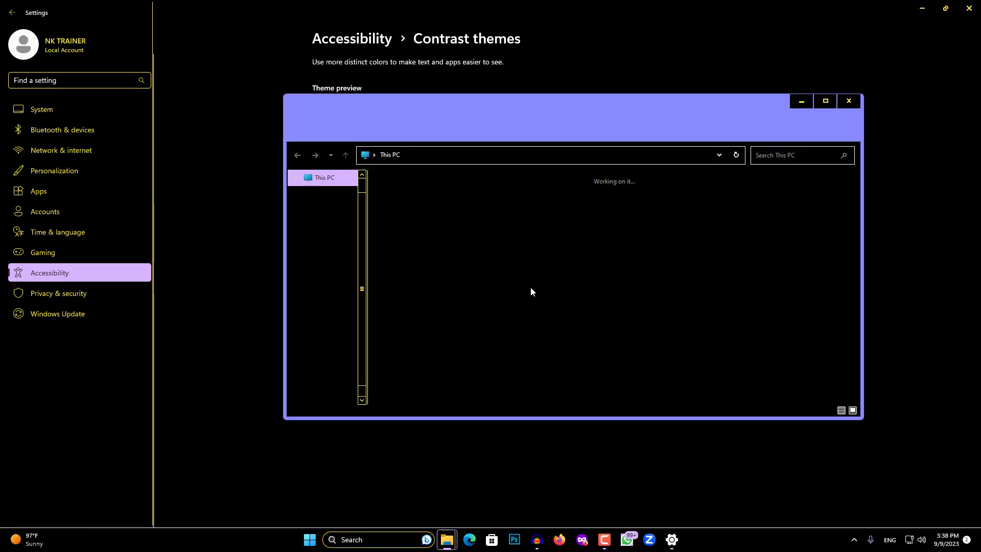
pyautogui.moveTo(704, 121); pyautogui.dragTo(341, 43)
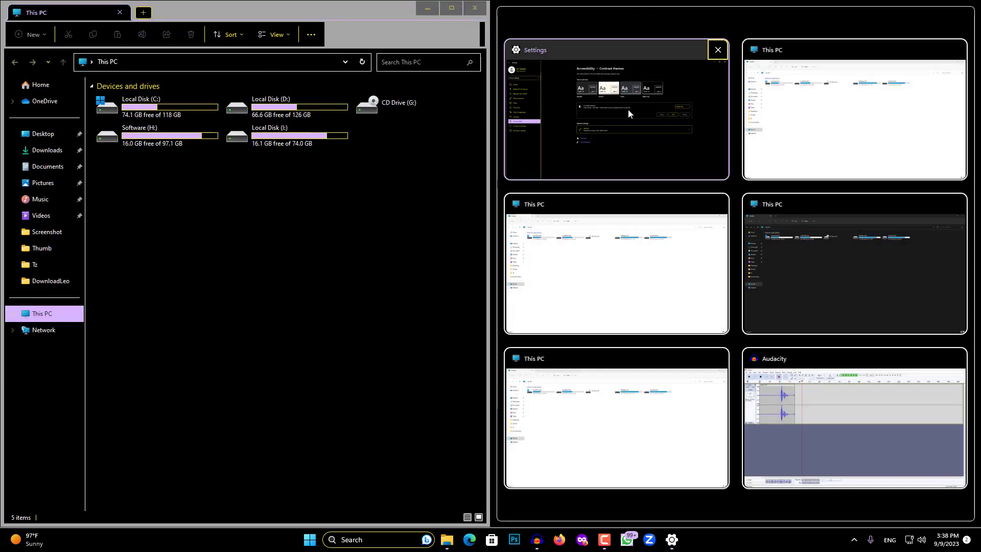
pyautogui.click(633, 139)
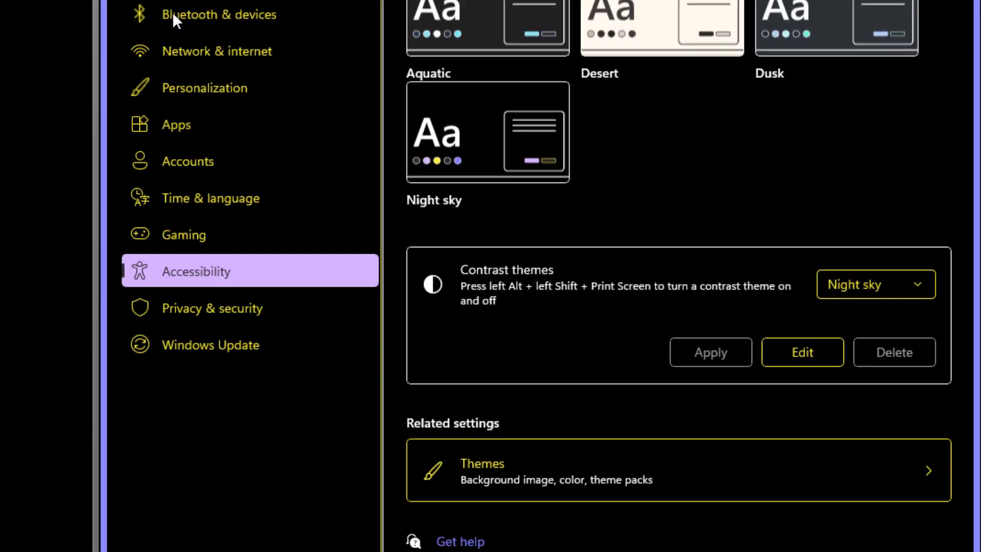
# Edit the Night sky contrast theme and set its button text color to white, #FFFFFF.
pyautogui.click(756, 382)
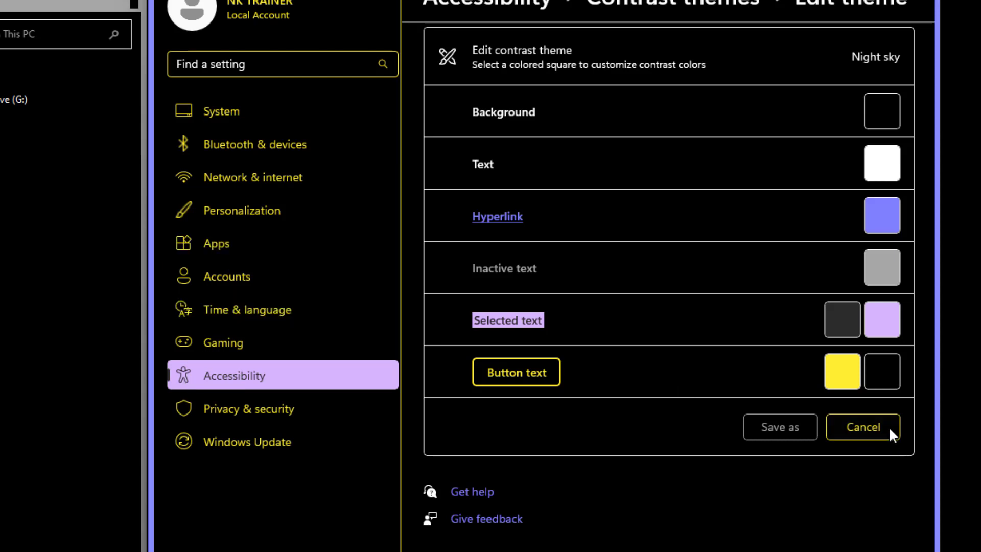
pyautogui.click(846, 376)
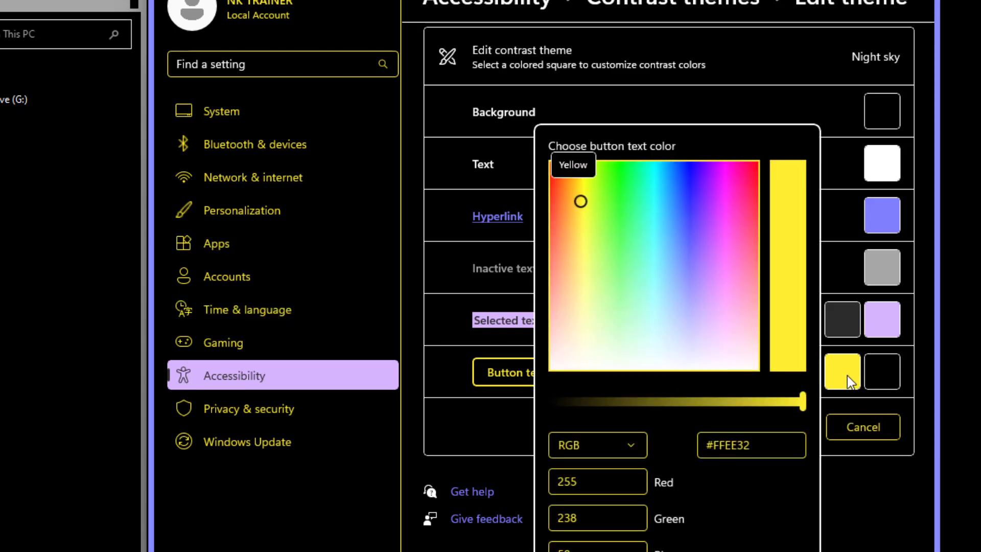
pyautogui.moveTo(631, 331); pyautogui.dragTo(590, 378)
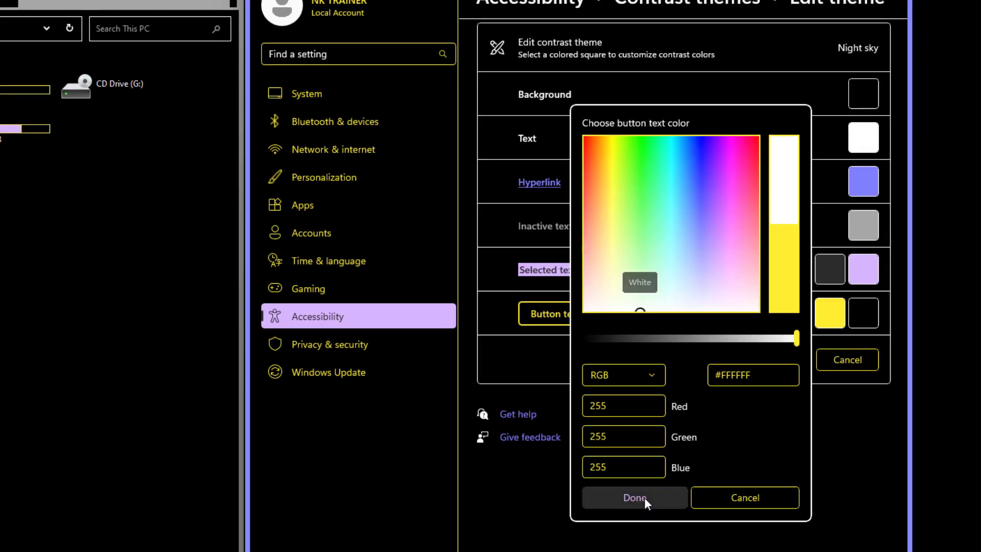
pyautogui.click(645, 498)
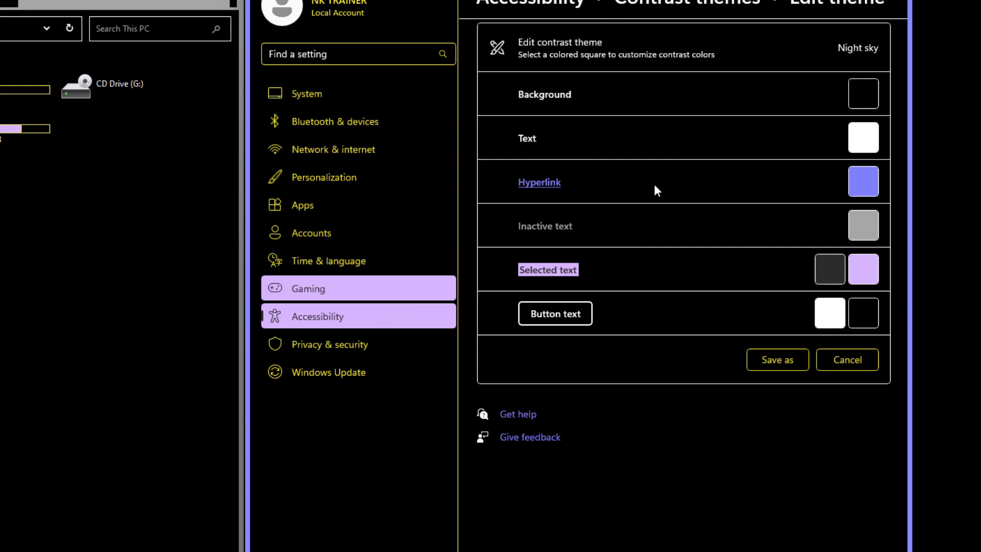
# Try to change the contrast theme's background color to green using only the color spectrum.
pyautogui.click(869, 98)
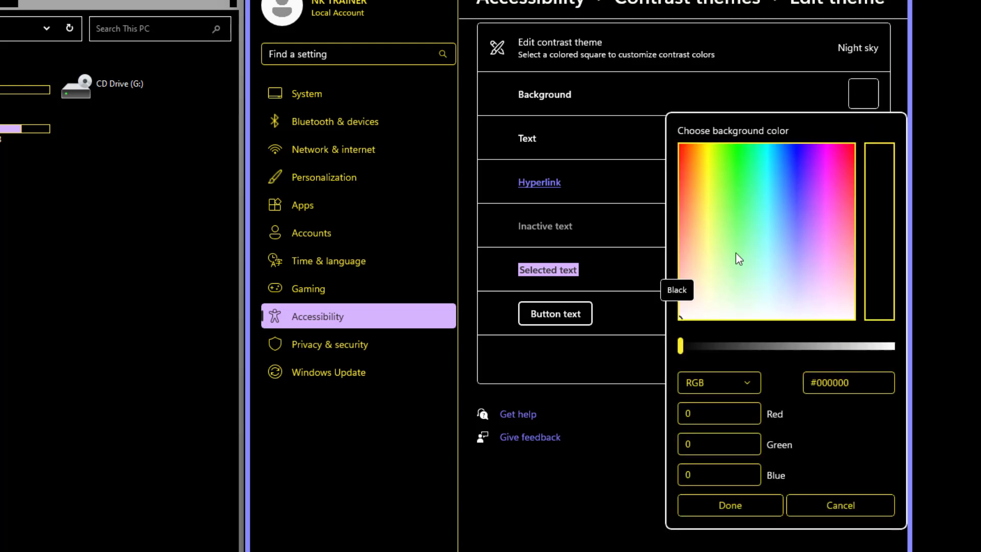
pyautogui.moveTo(736, 174); pyautogui.dragTo(733, 150)
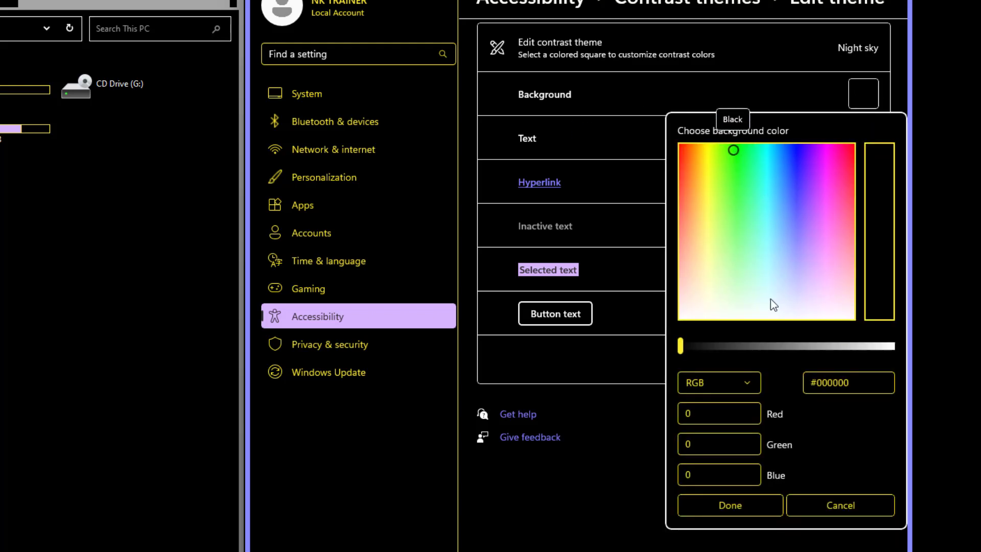
pyautogui.click(736, 508)
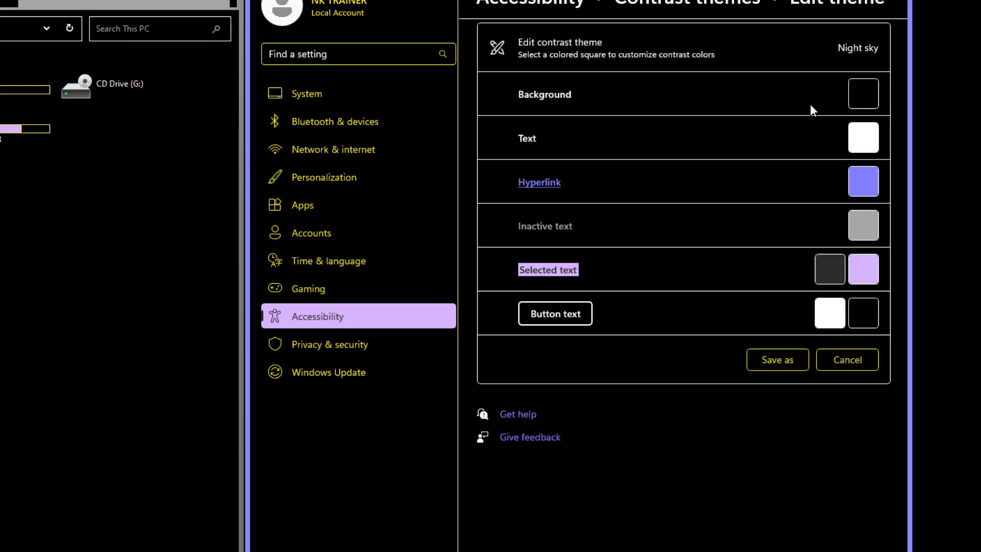
# Raise the background color's brightness to maximum and set the color to bright green, #0DFF0C.
pyautogui.click(867, 97)
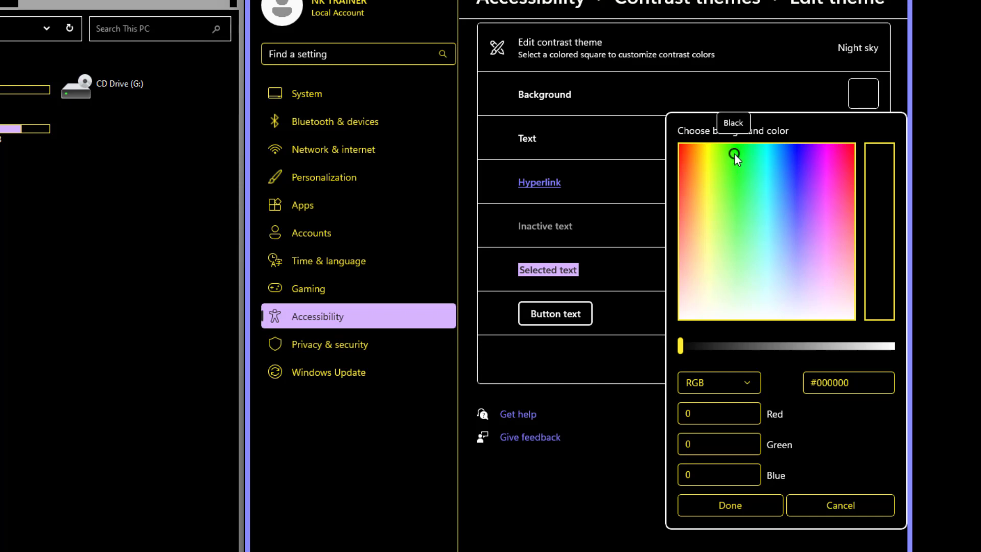
pyautogui.moveTo(734, 157); pyautogui.dragTo(735, 177)
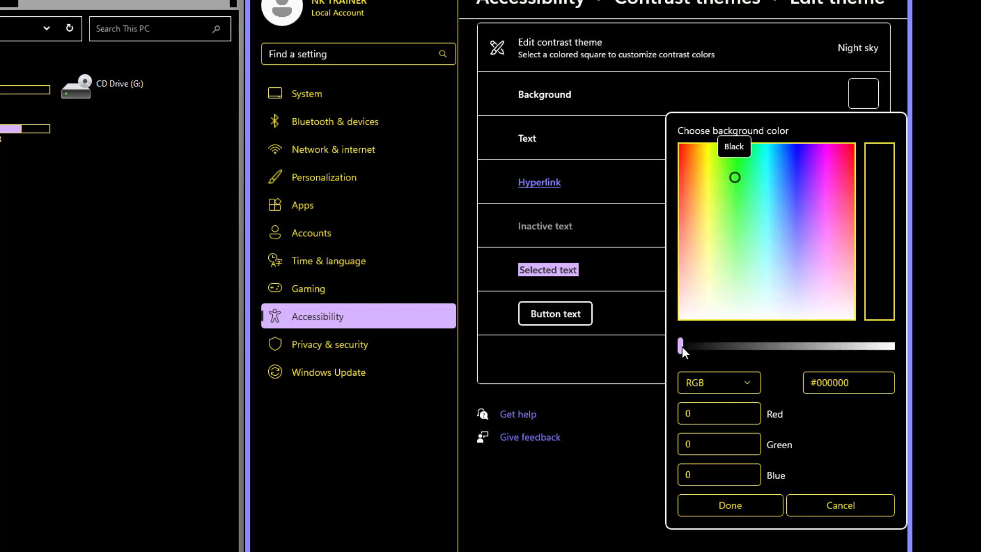
pyautogui.moveTo(683, 345)
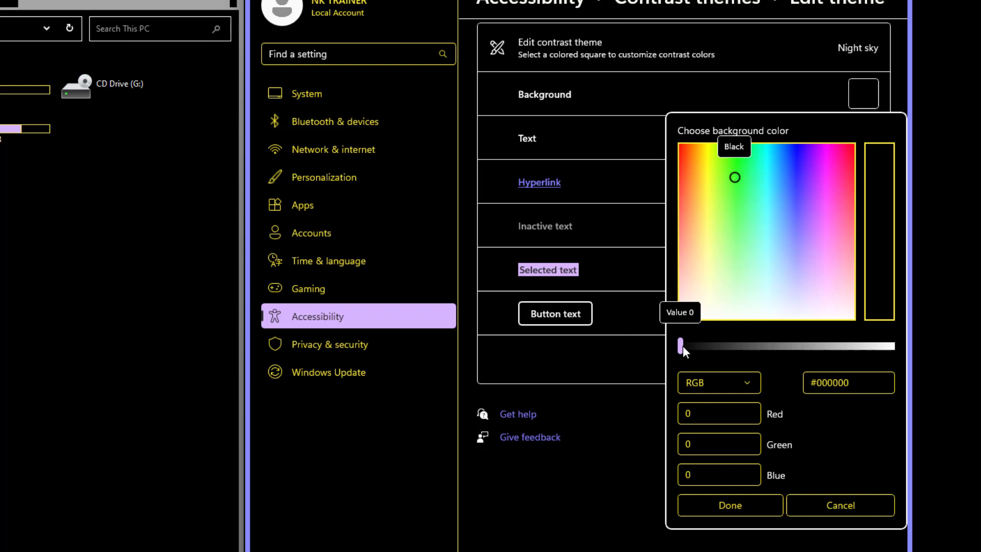
pyautogui.moveTo(682, 346); pyautogui.dragTo(903, 351)
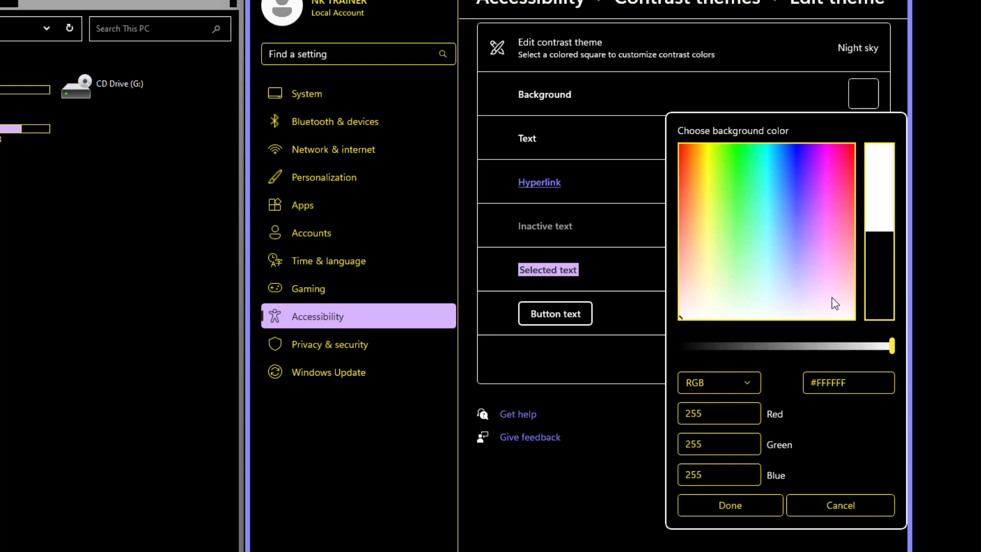
pyautogui.moveTo(743, 188); pyautogui.dragTo(736, 150)
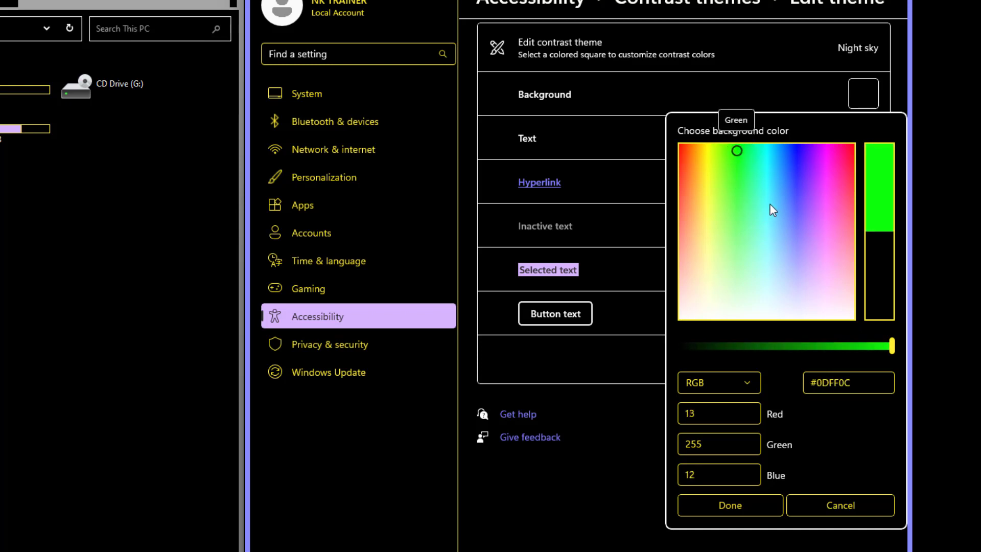
pyautogui.click(737, 512)
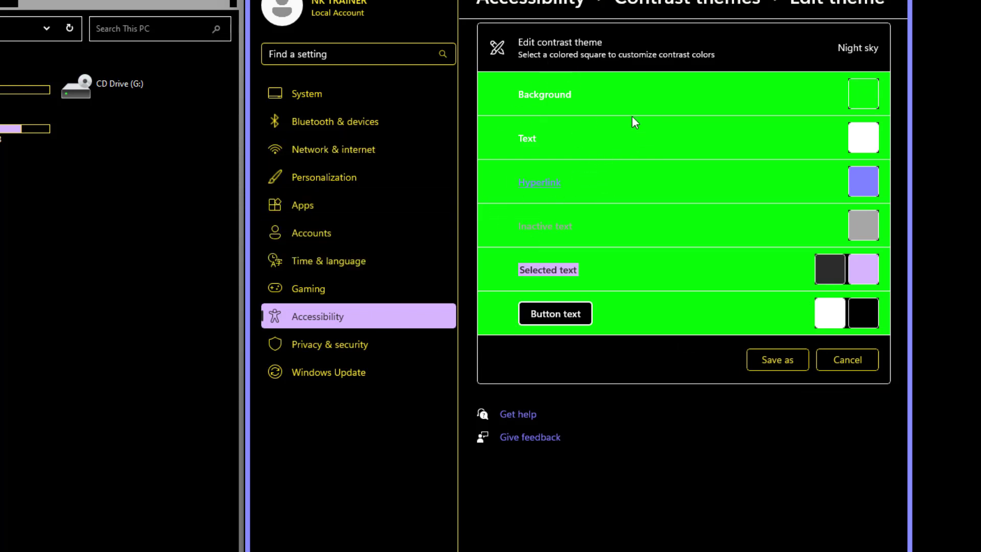
# Darken the contrast theme's background color to deep green, #033B03.
pyautogui.click(863, 96)
pyautogui.moveTo(766, 345); pyautogui.dragTo(729, 345)
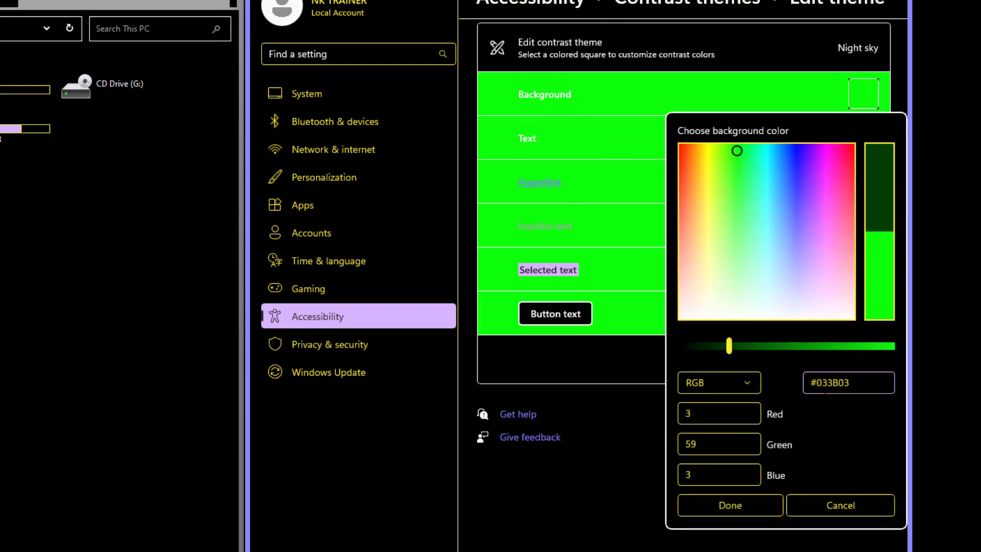
pyautogui.click(759, 498)
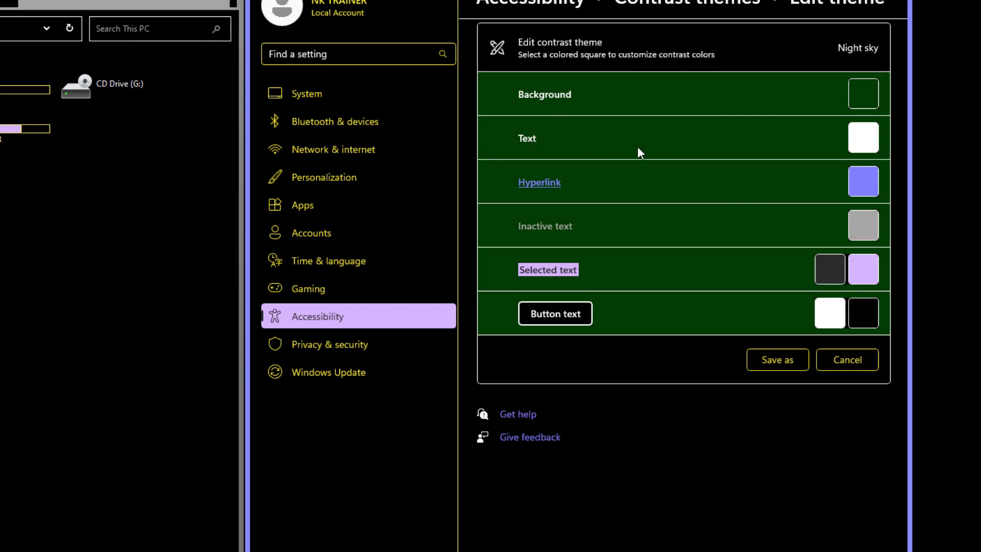
# Set the contrast theme's text color to bright yellow, #FFF003.
pyautogui.click(863, 137)
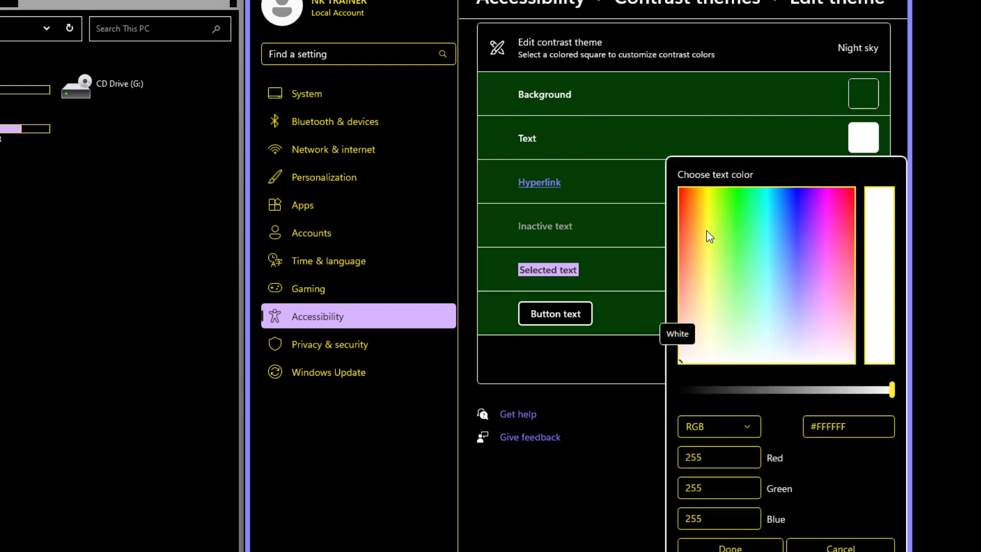
pyautogui.moveTo(706, 231); pyautogui.dragTo(705, 202)
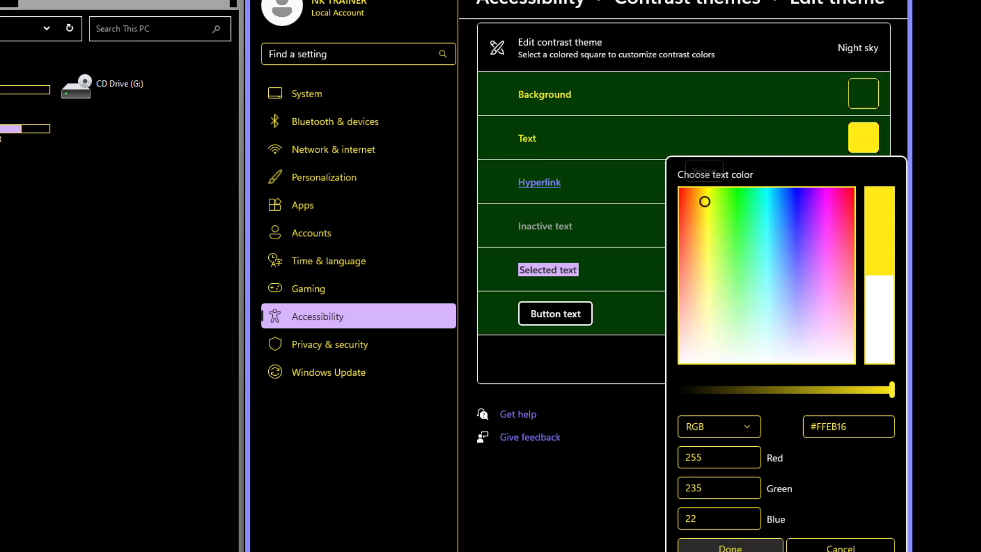
pyautogui.click(730, 546)
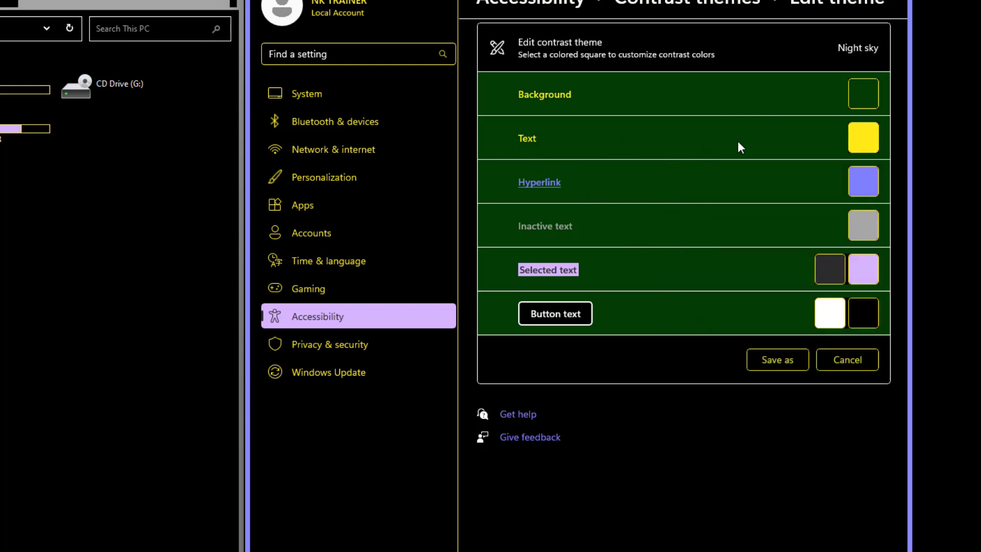
pyautogui.click(851, 142)
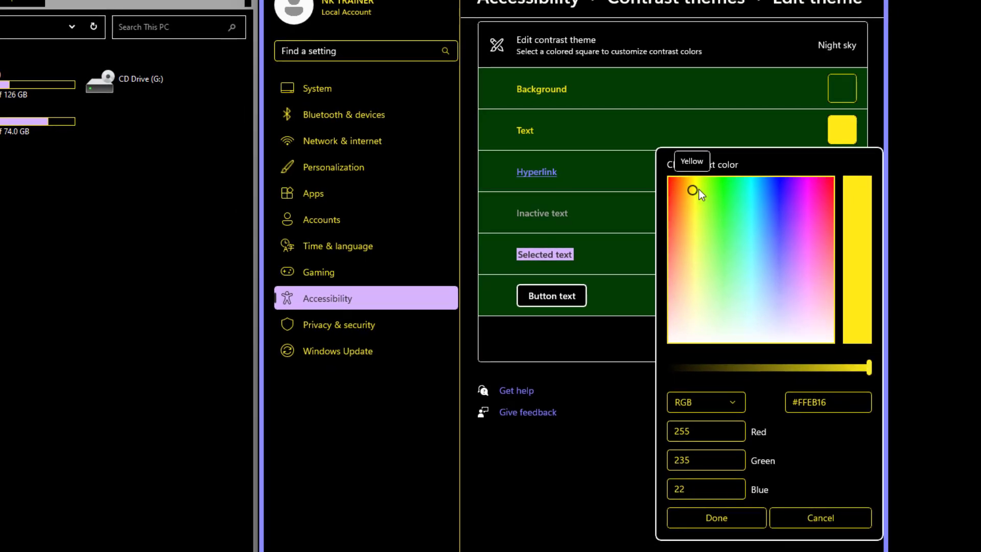
pyautogui.moveTo(699, 189); pyautogui.dragTo(694, 178)
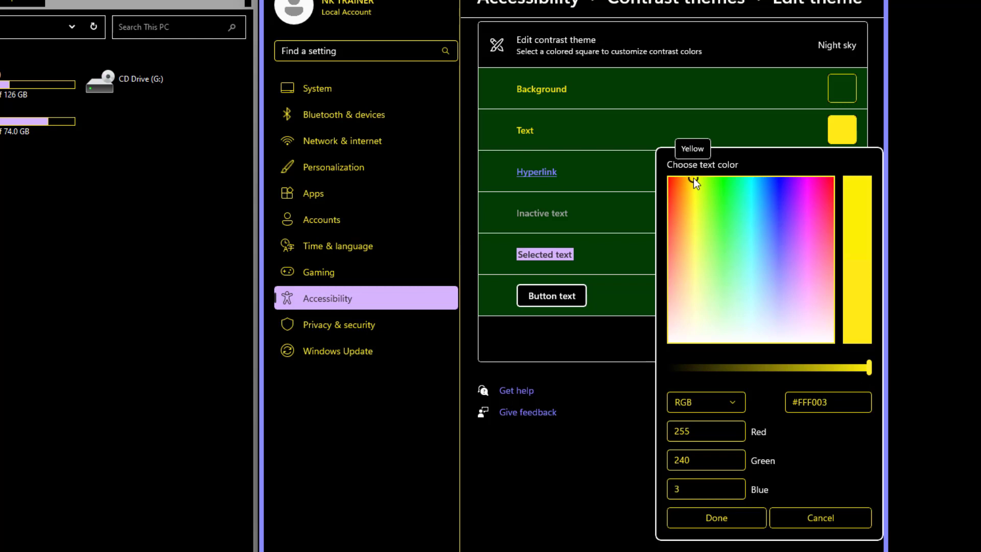
pyautogui.click(708, 521)
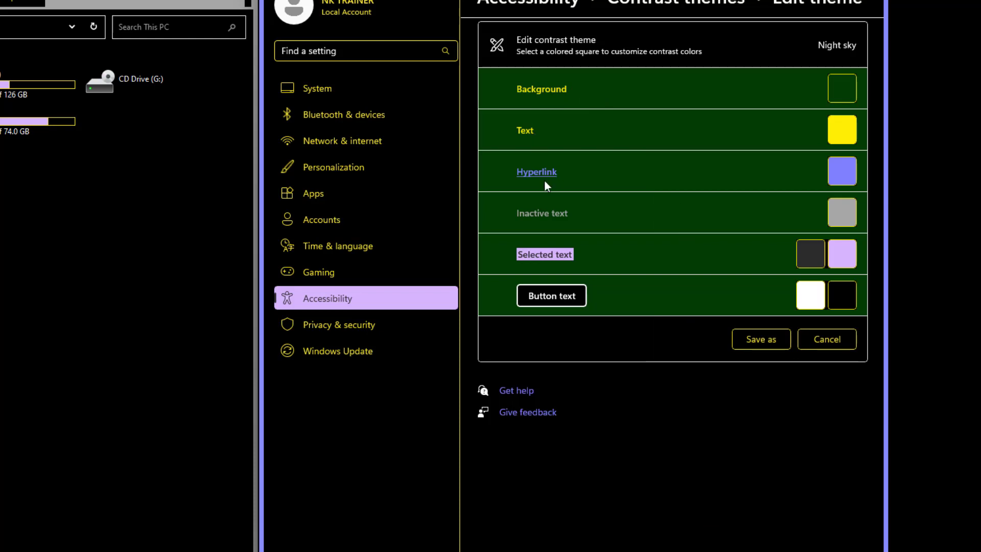
# Set the contrast theme's hyperlink color to vivid blue, #3213FF.
pyautogui.click(841, 180)
pyautogui.click(782, 229)
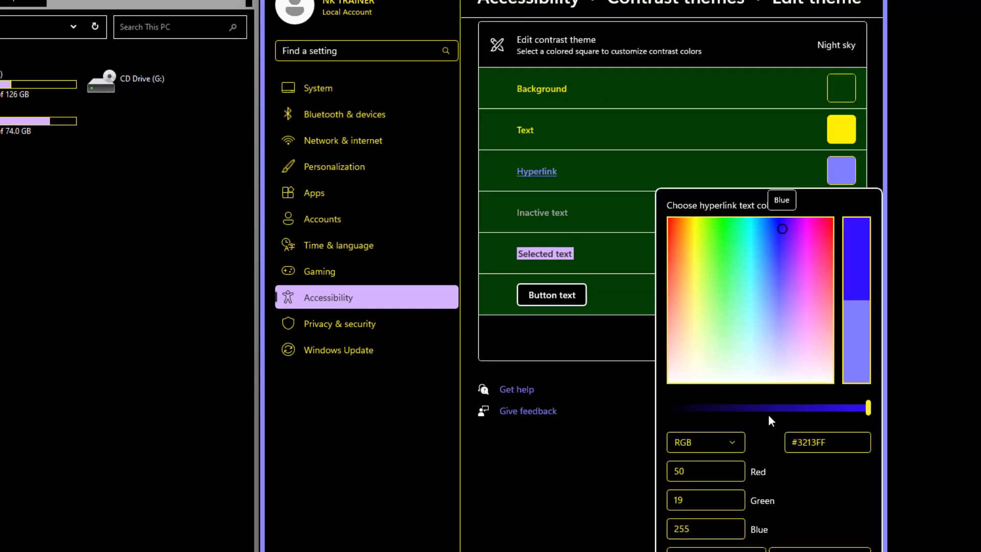
pyautogui.click(710, 527)
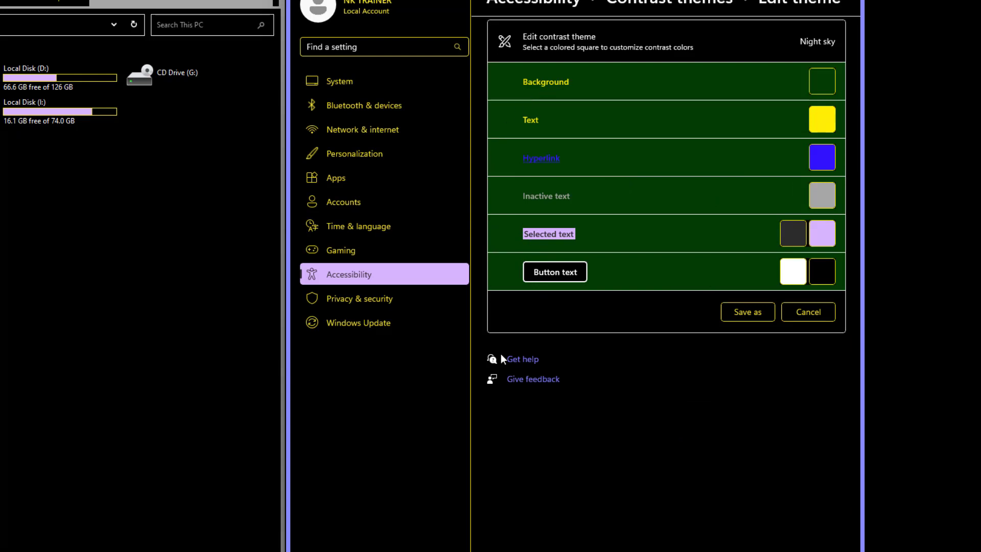
# Save the customized contrast theme under the name NK and apply it.
pyautogui.click(765, 313)
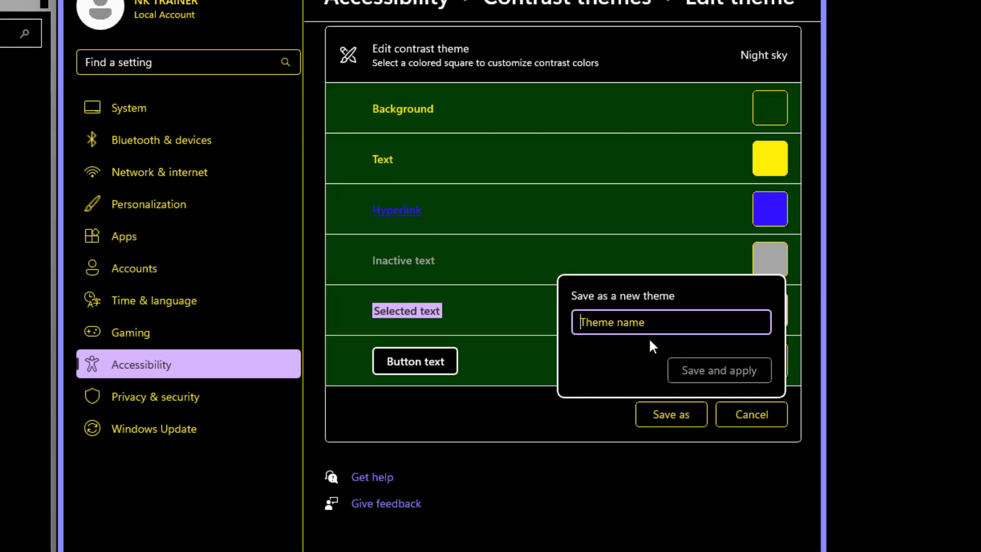
pyautogui.write('NK')
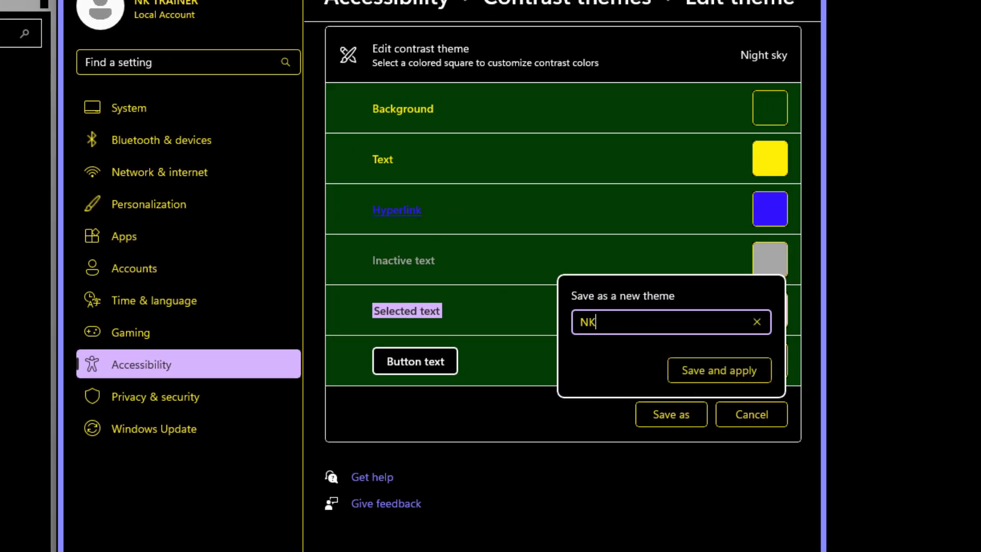
pyautogui.click(728, 369)
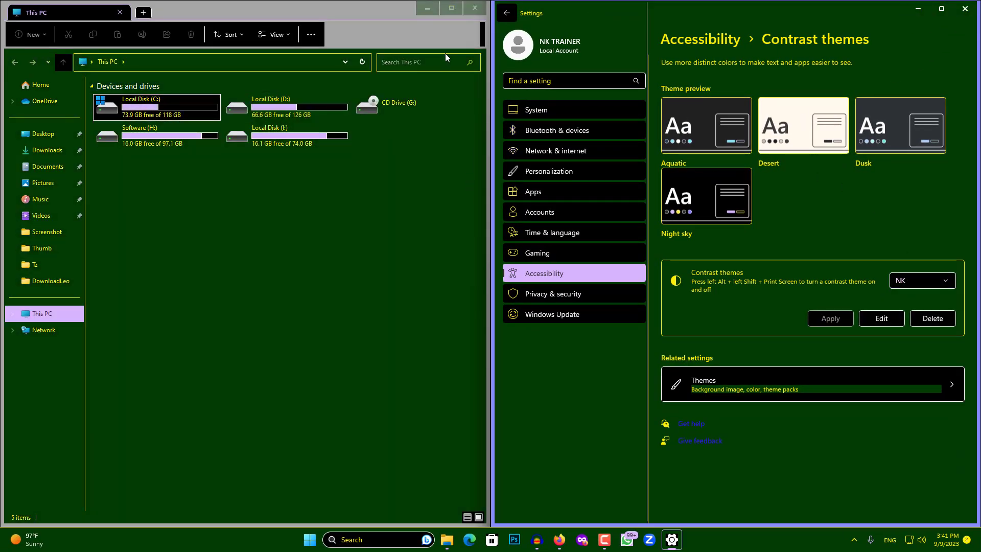
# Inspect the contrast theme in a maximized File Explorer window, a second Explorer window and the Start menu, and put both windows away.
pyautogui.click(452, 8)
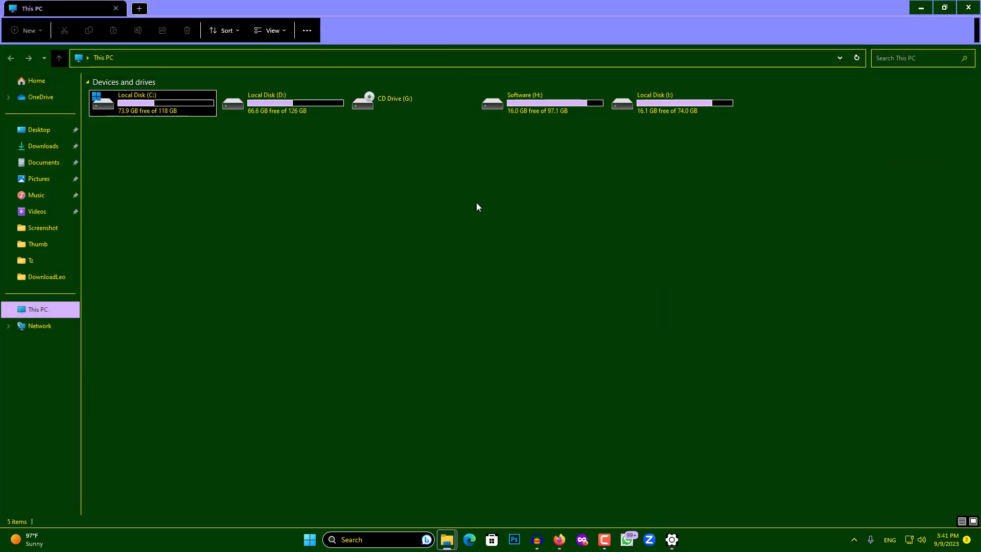
pyautogui.hotkey('ctrl', 'n')
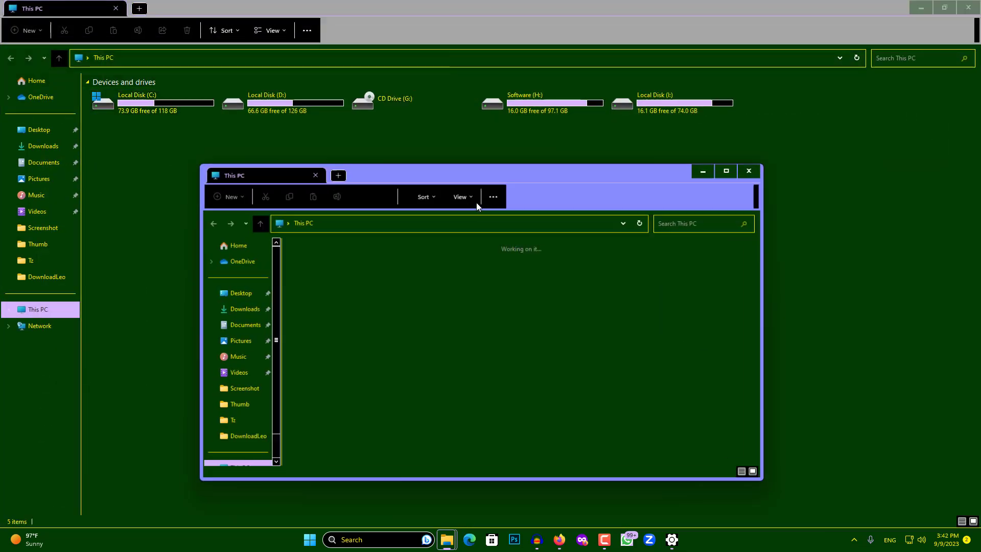
pyautogui.press('super')
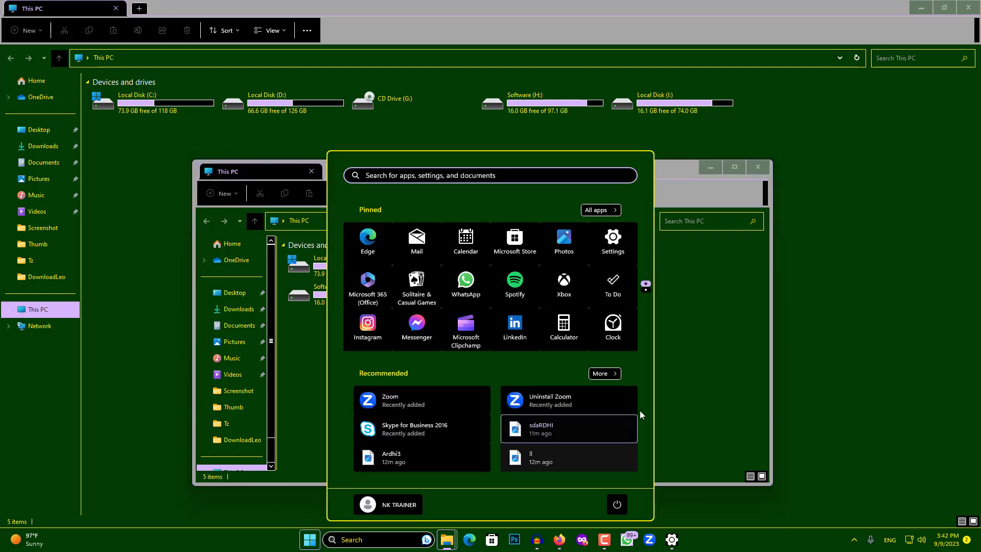
pyautogui.click(727, 297)
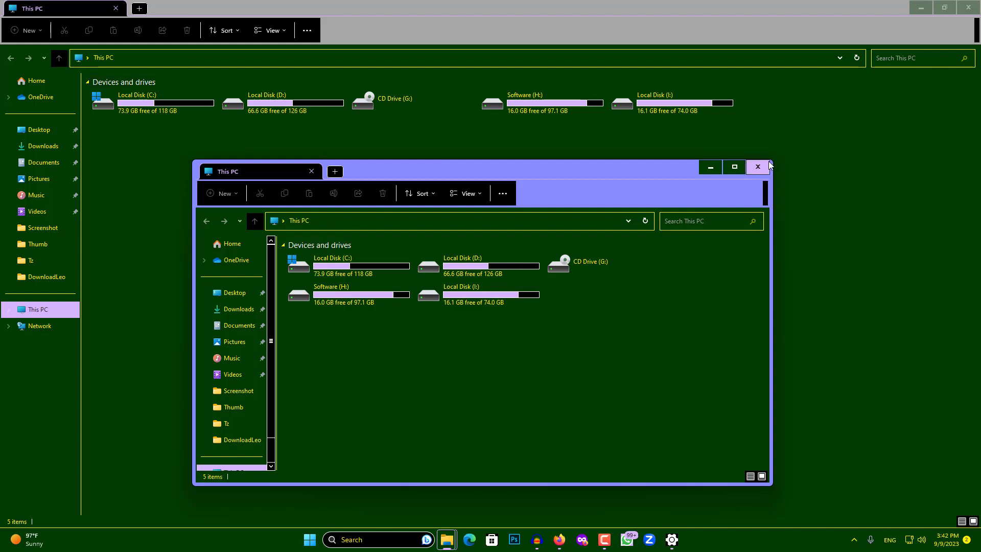
pyautogui.click(921, 7)
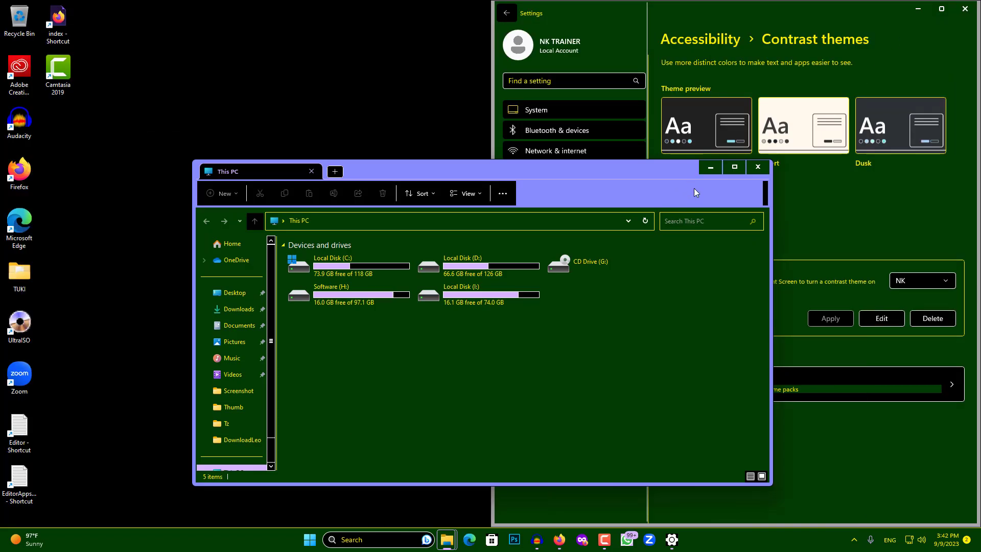
pyautogui.click(764, 169)
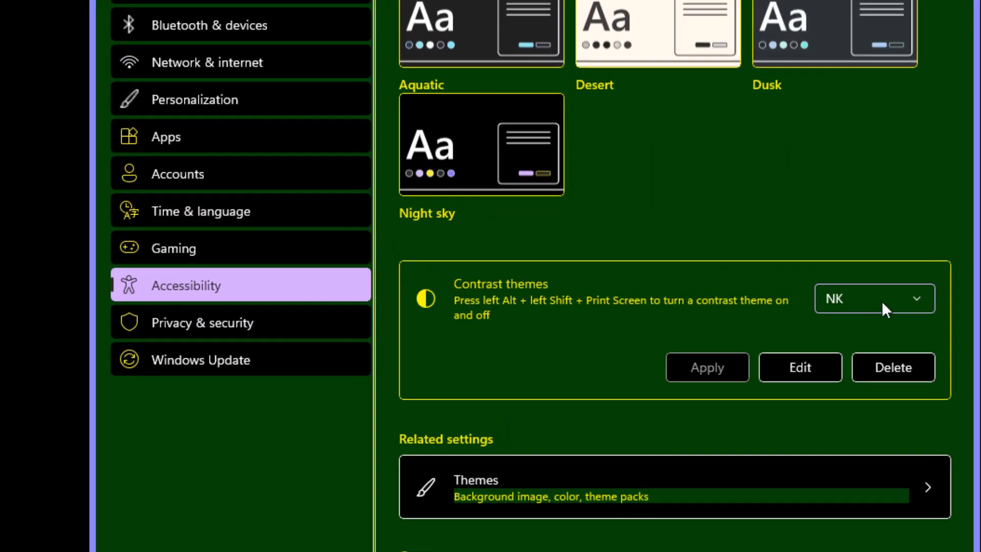
# Turn the contrast theme off by choosing None and applying it.
pyautogui.click(907, 290)
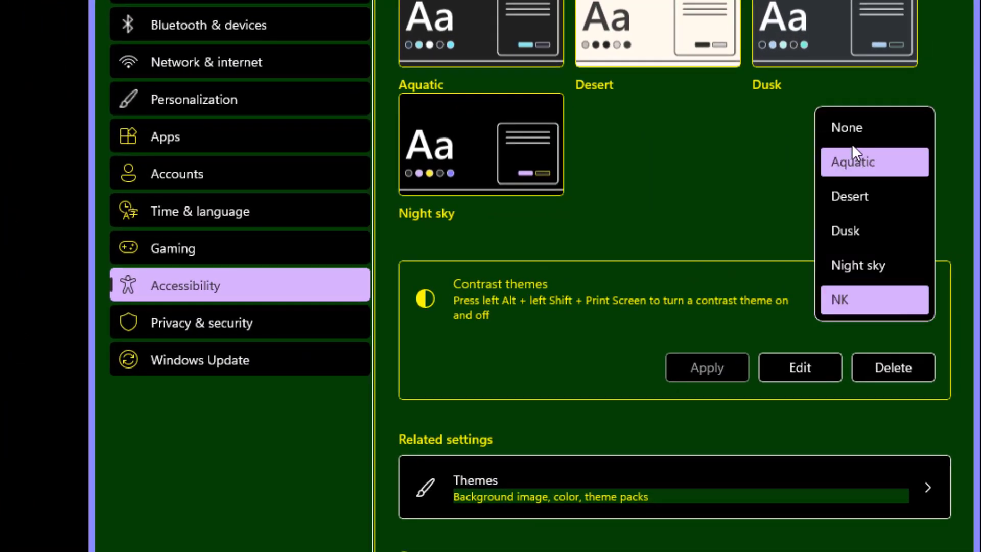
pyautogui.click(851, 131)
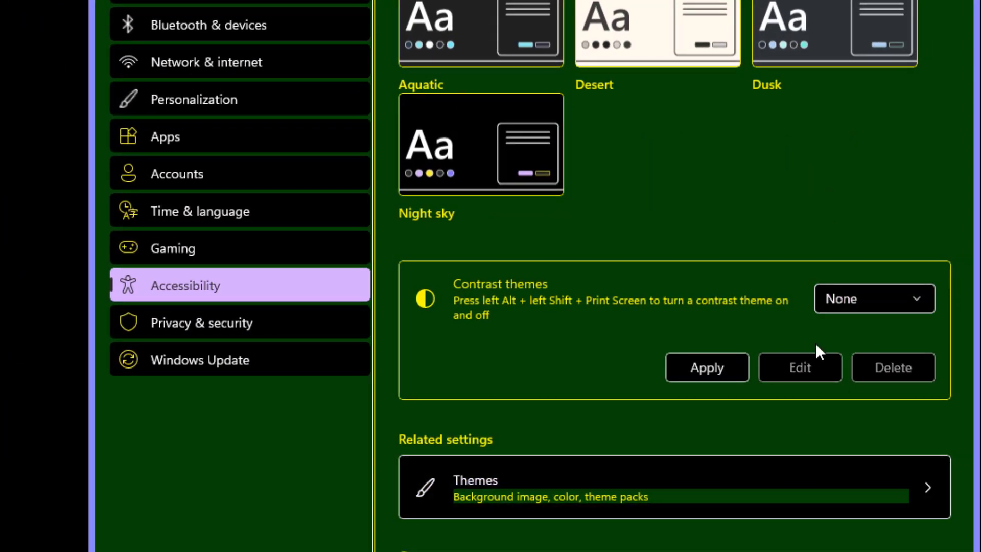
pyautogui.click(707, 368)
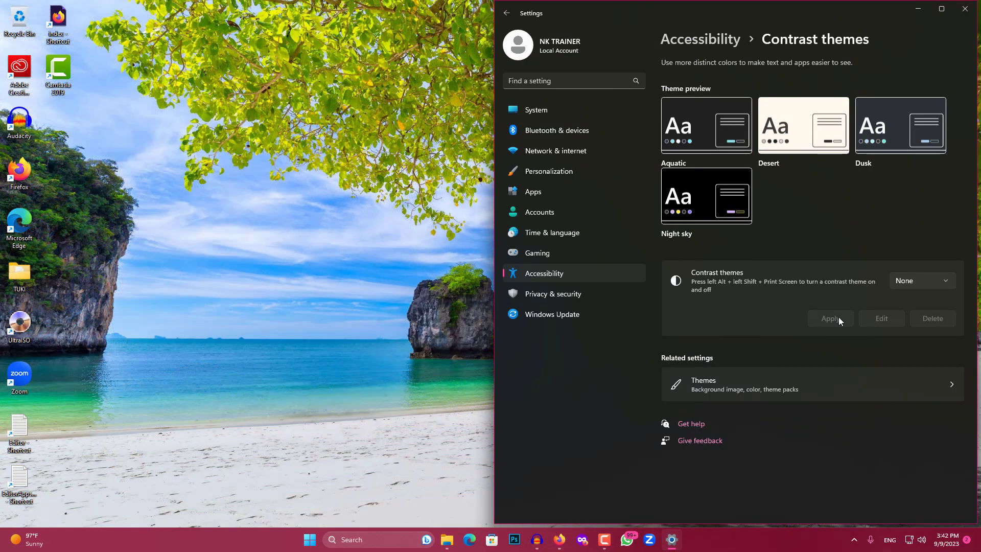
# Close Settings and open the Start menu to check its colors without a contrast theme.
pyautogui.moveTo(885, 8); pyautogui.dragTo(539, 88)
pyautogui.hotkey('alt', 'F4')
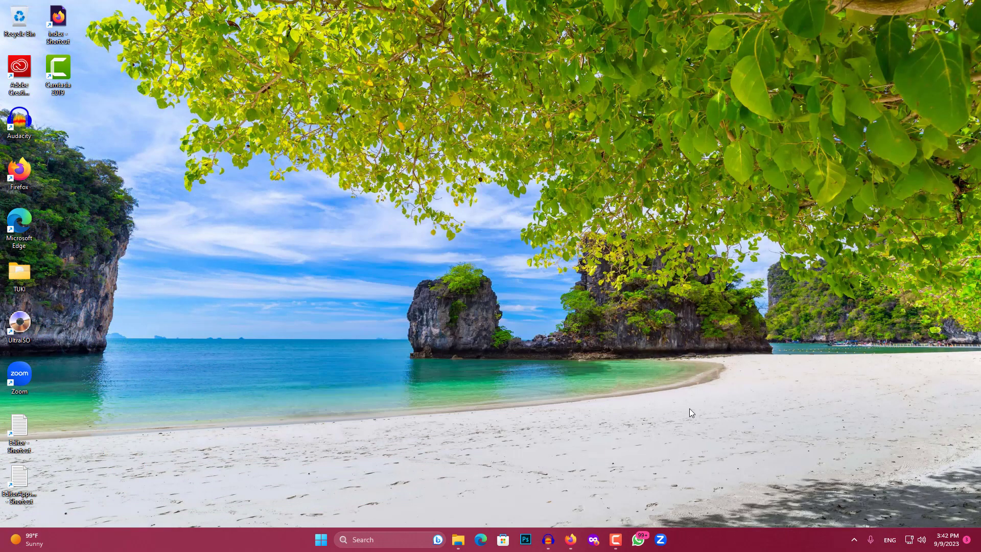
pyautogui.press('super')
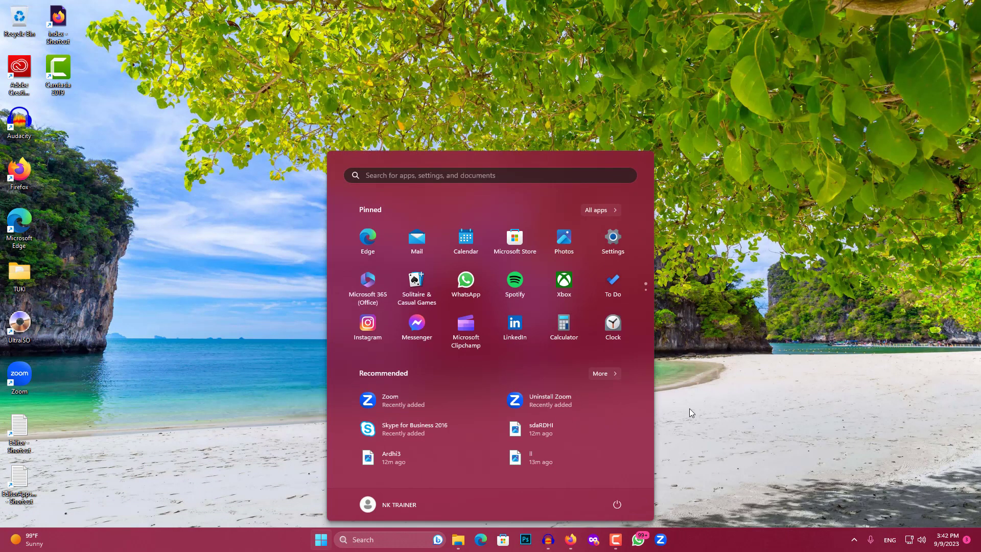